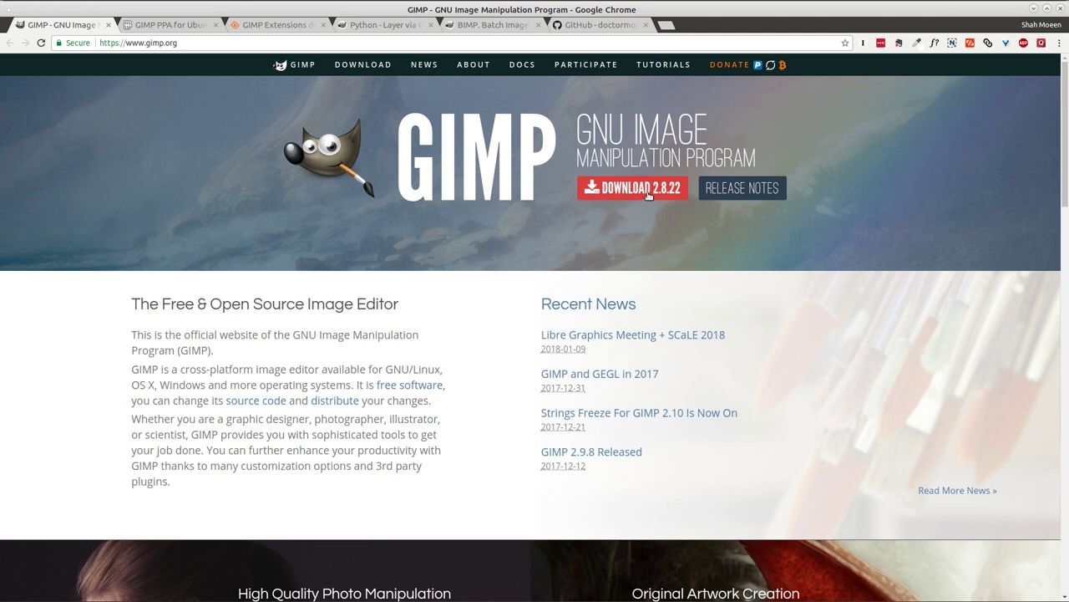
# Compare the GIMP 2.8.22 Linux, Windows and macOS downloads, then show the Ubuntu PPA paste.
pyautogui.click(618, 198)
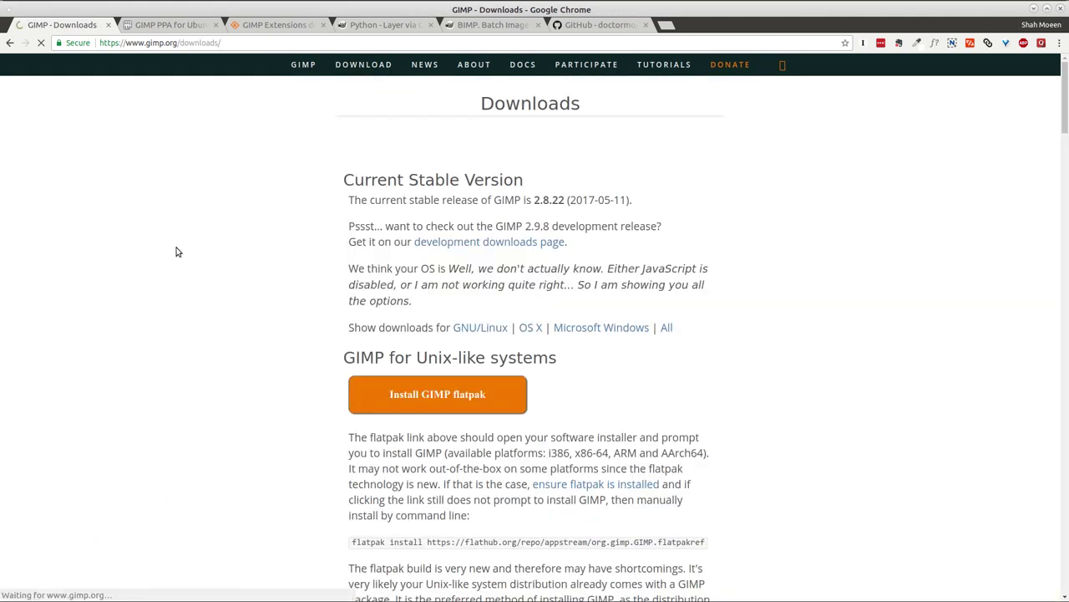
pyautogui.scroll(-1, 378, 421)
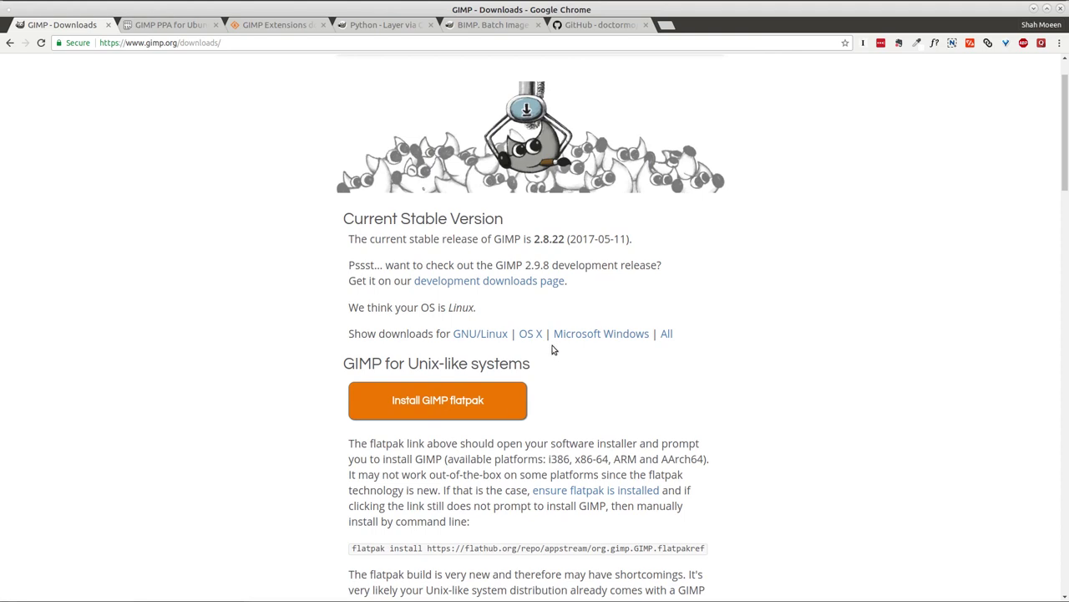
pyautogui.click(607, 336)
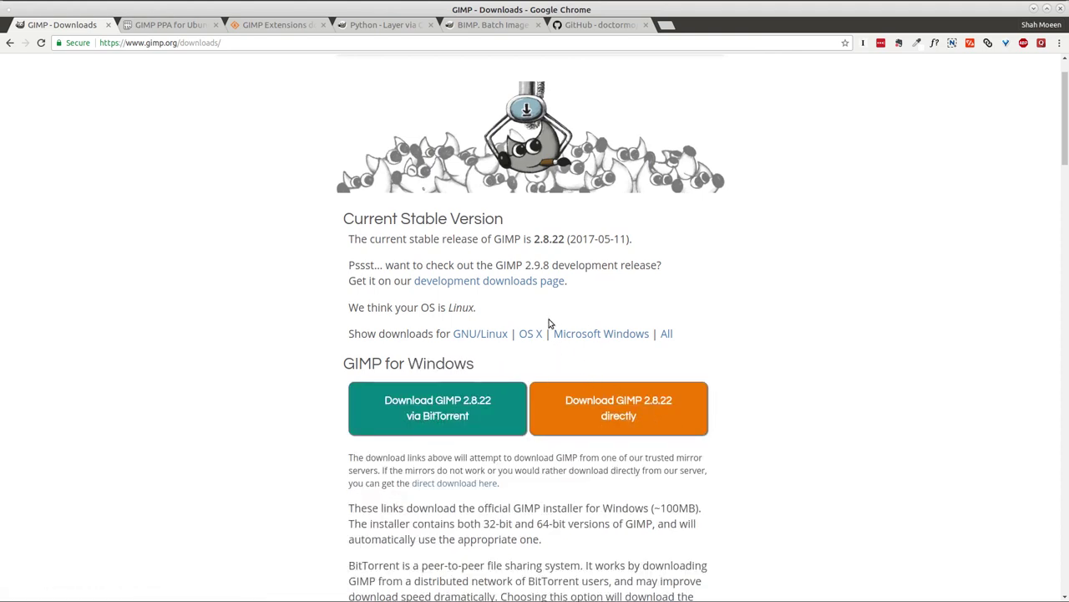
pyautogui.click(531, 337)
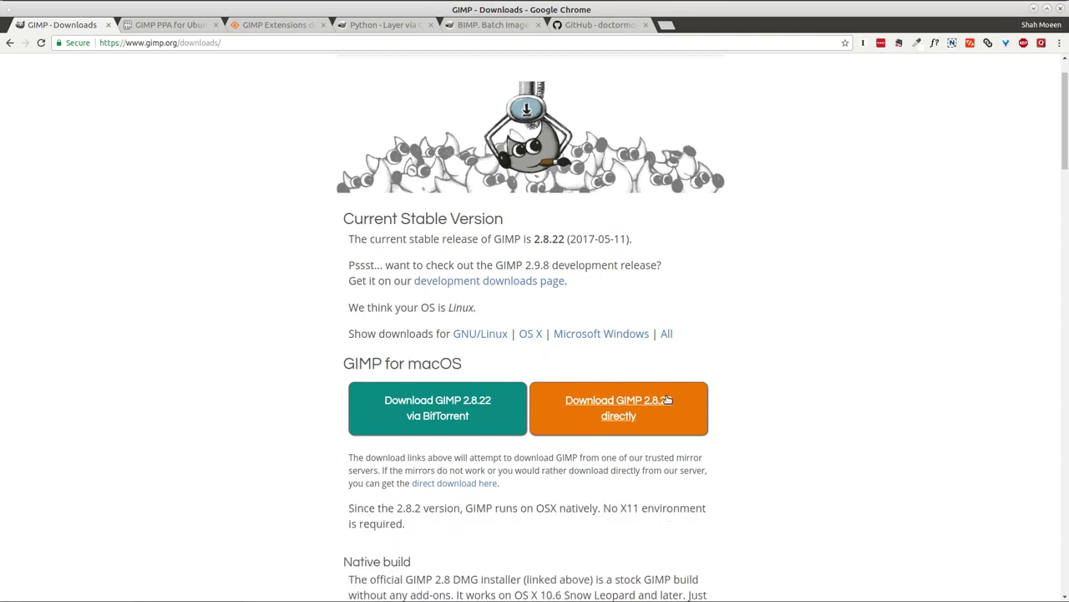
pyautogui.click(492, 337)
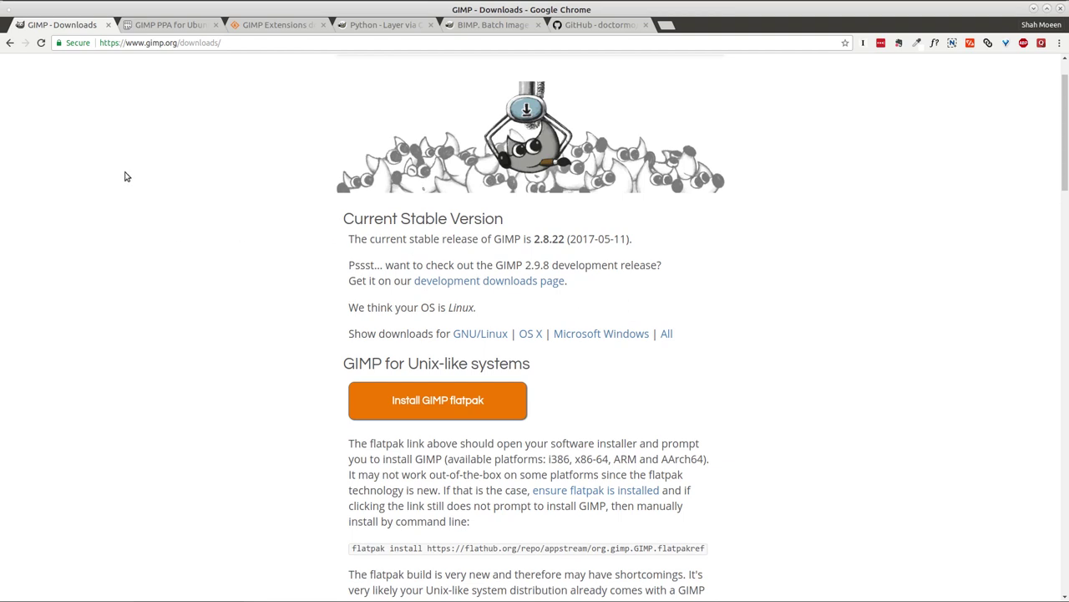
pyautogui.click(172, 24)
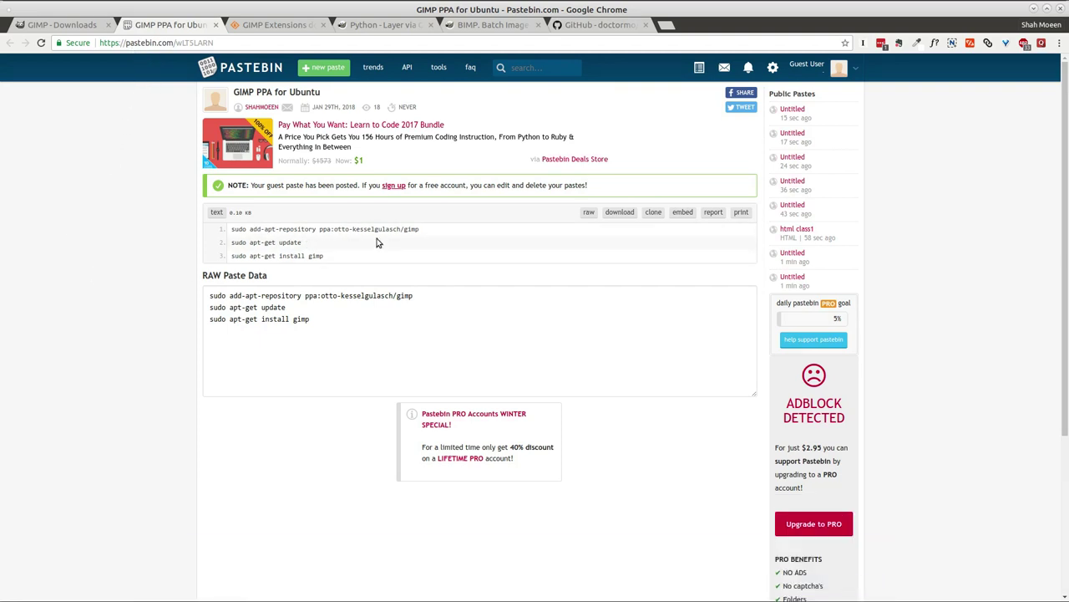
# Open a terminal and position it beside the PPA paste in Chrome.
pyautogui.hotkey('ctrl', 'alt', 't')
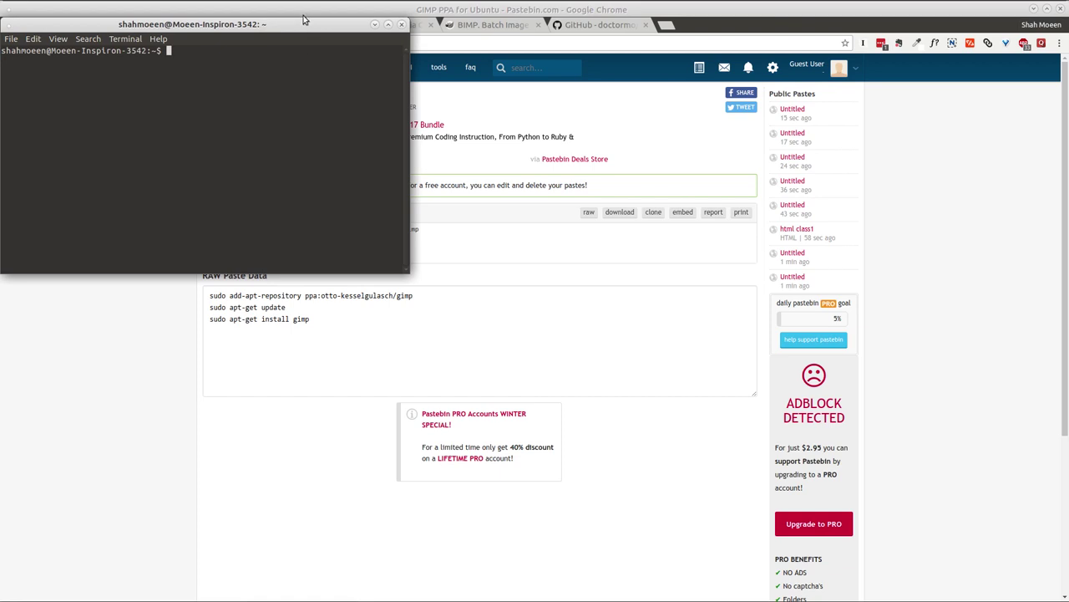
pyautogui.moveTo(305, 19); pyautogui.dragTo(767, 160)
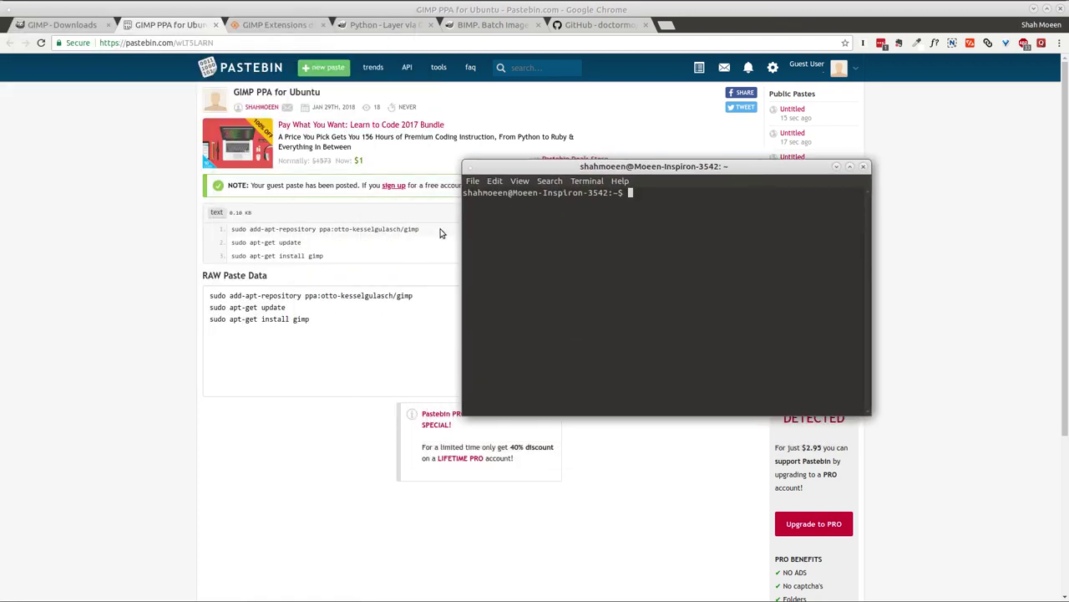
pyautogui.click(405, 230)
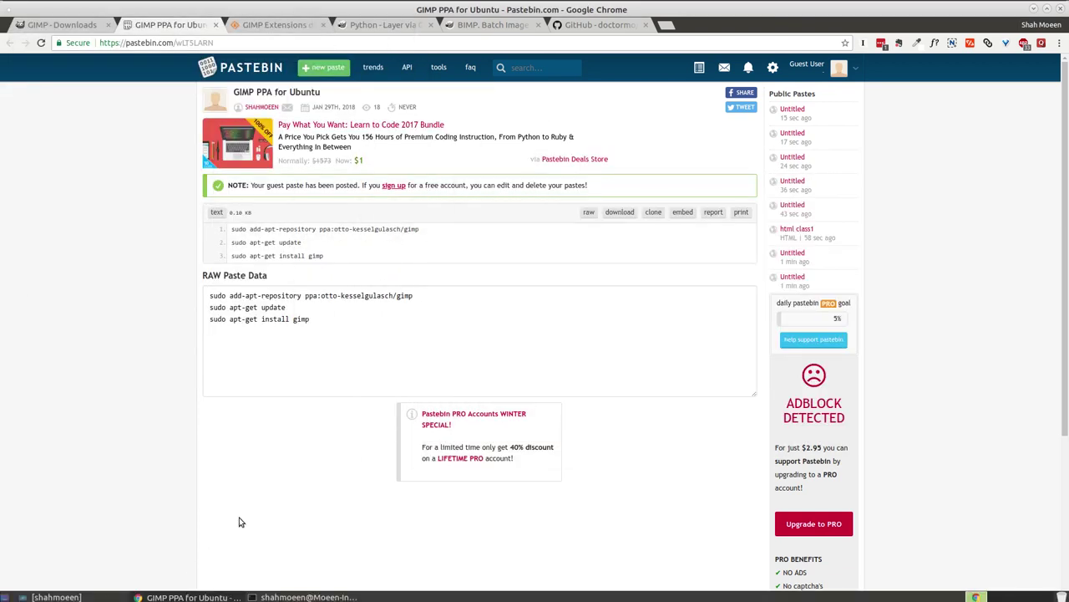
pyautogui.click(301, 595)
# Copy 'sudo add-apt-repository ppa:otto-kesselgulasch/gimp' from the paste and run it in the terminal.
pyautogui.moveTo(414, 296); pyautogui.dragTo(209, 295)
pyautogui.rightClick(224, 293)
pyautogui.click(254, 316)
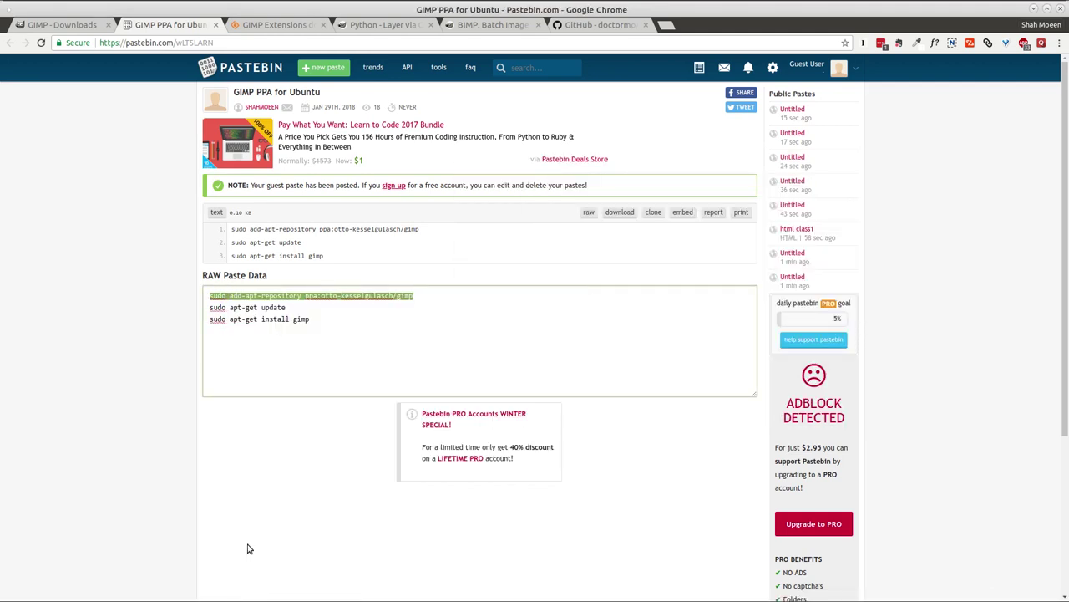
pyautogui.click(288, 595)
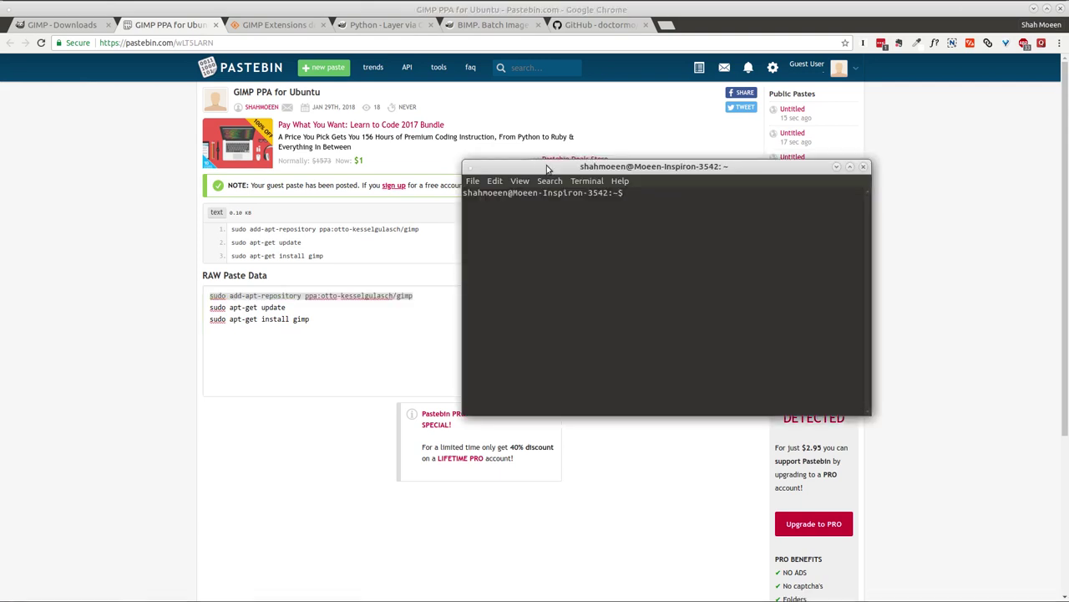
pyautogui.rightClick(543, 164)
pyautogui.click(612, 225)
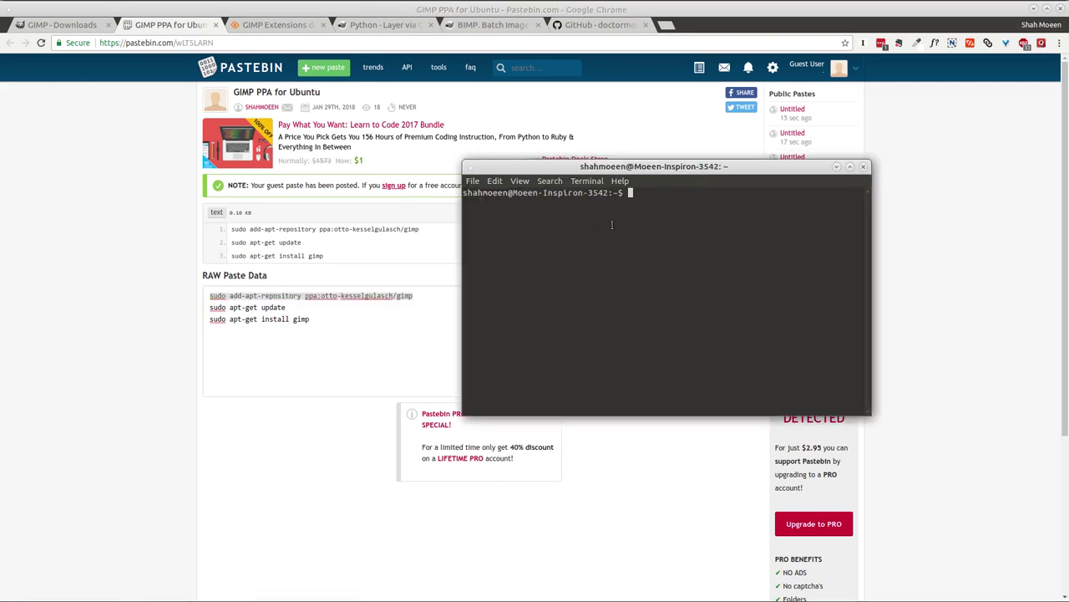
pyautogui.rightClick(642, 196)
pyautogui.click(668, 266)
pyautogui.press('Return')
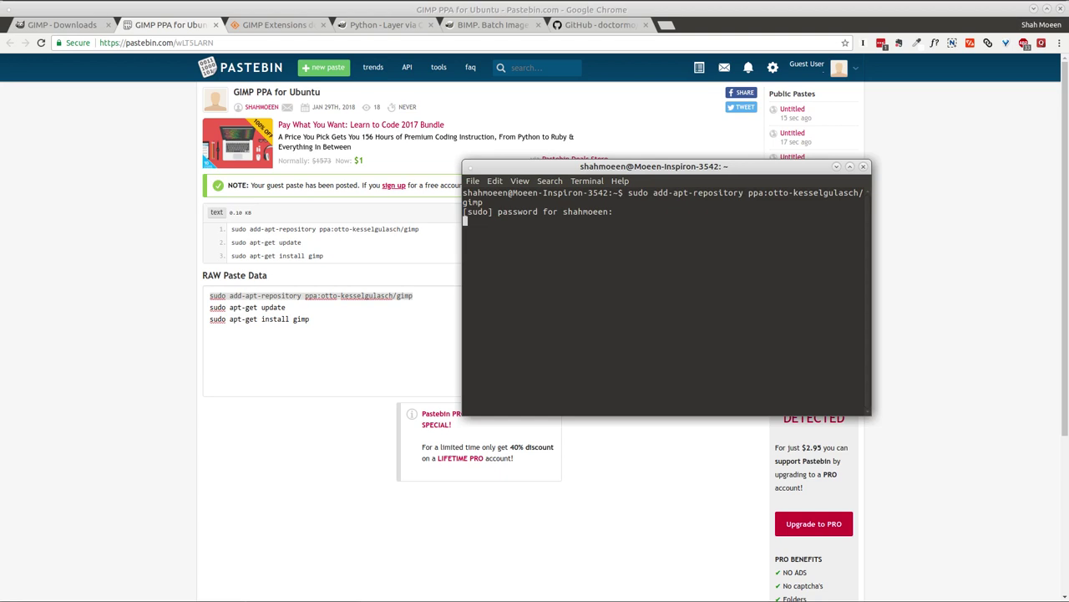
# Submit the sudo password to add the PPA, then paste 'sudo apt-get update' into the terminal.
pyautogui.press('Return')
pyautogui.press('Return')
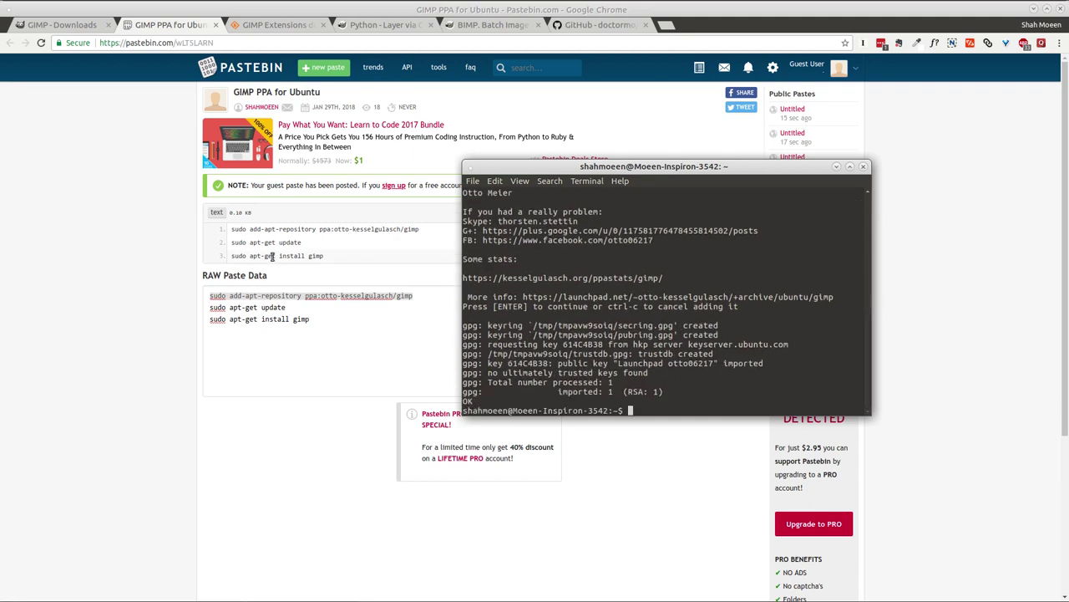
pyautogui.tripleClick(268, 243)
pyautogui.rightClick(266, 243)
pyautogui.click(281, 252)
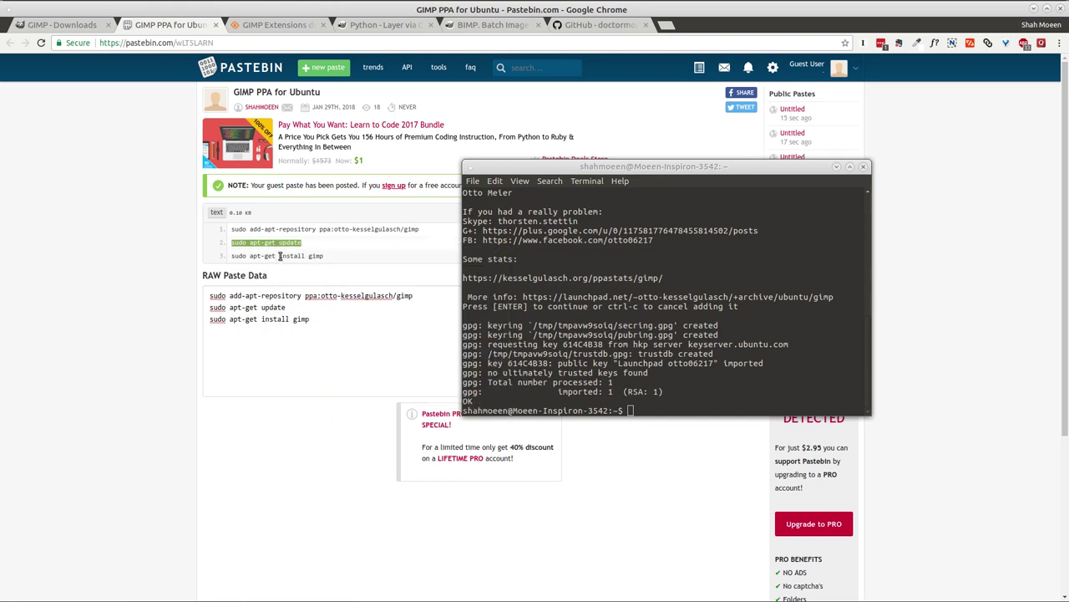
pyautogui.click(699, 403)
pyautogui.rightClick(683, 407)
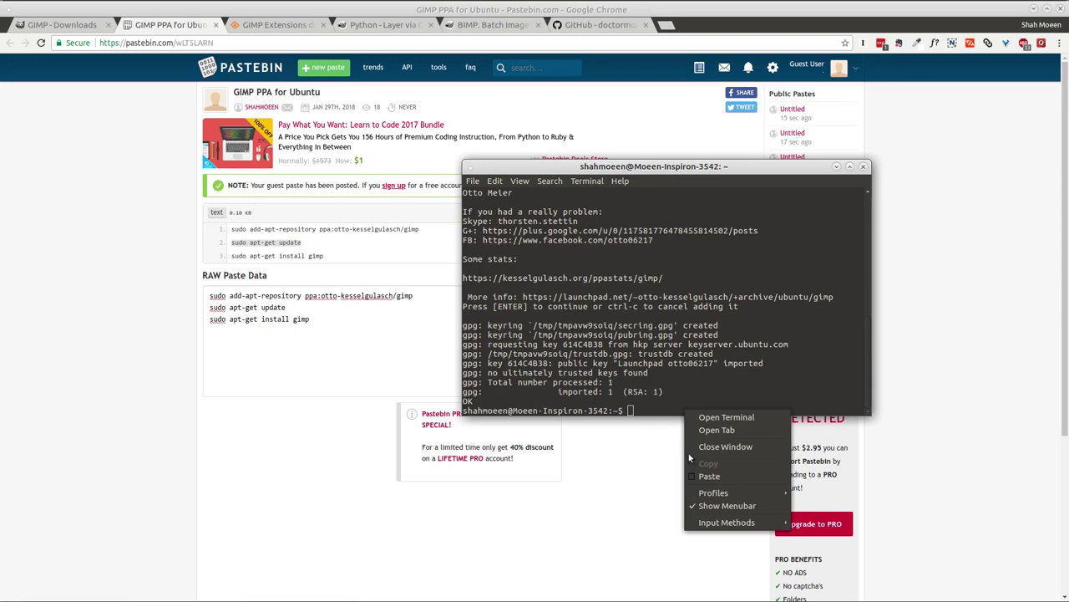
pyautogui.click(750, 478)
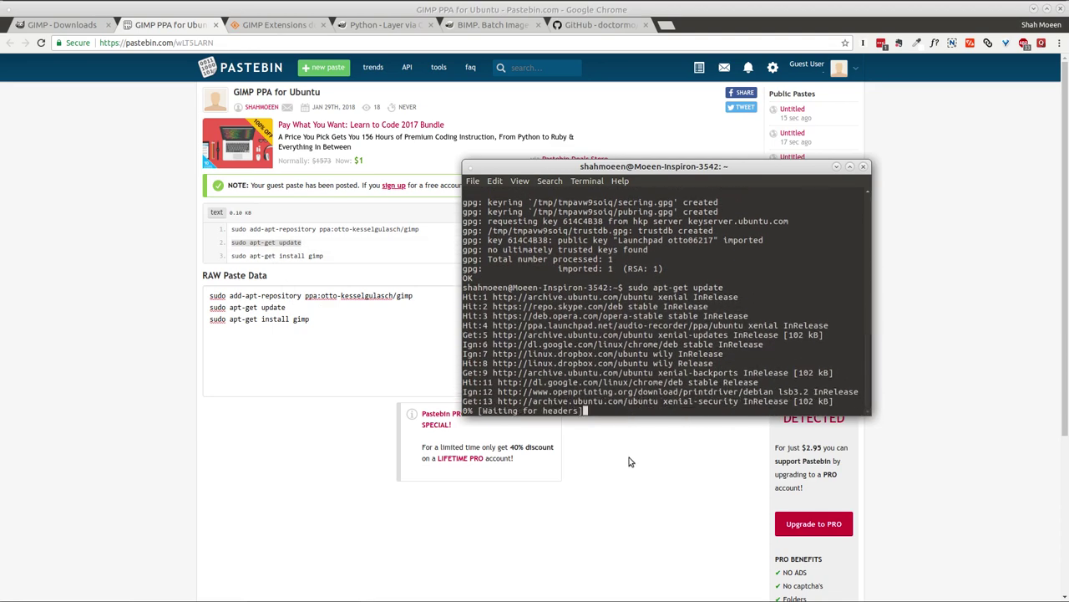
# Copy 'sudo apt-get install gimp' from the paste and paste it into the terminal.
pyautogui.tripleClick(304, 255)
pyautogui.rightClick(300, 252)
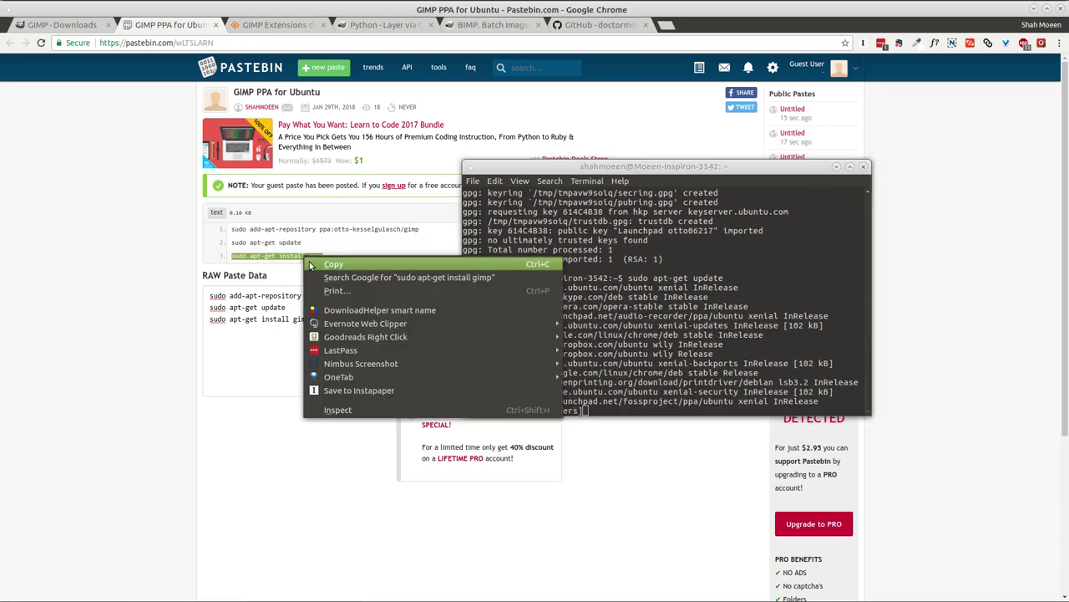
pyautogui.click(353, 262)
pyautogui.click(339, 255)
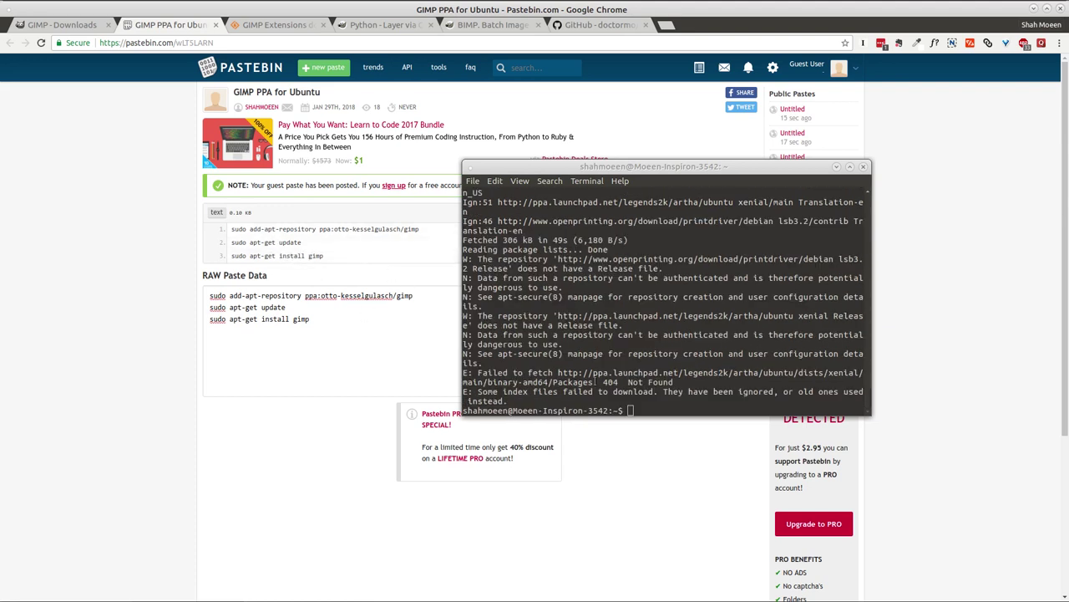
pyautogui.rightClick(655, 408)
pyautogui.click(668, 474)
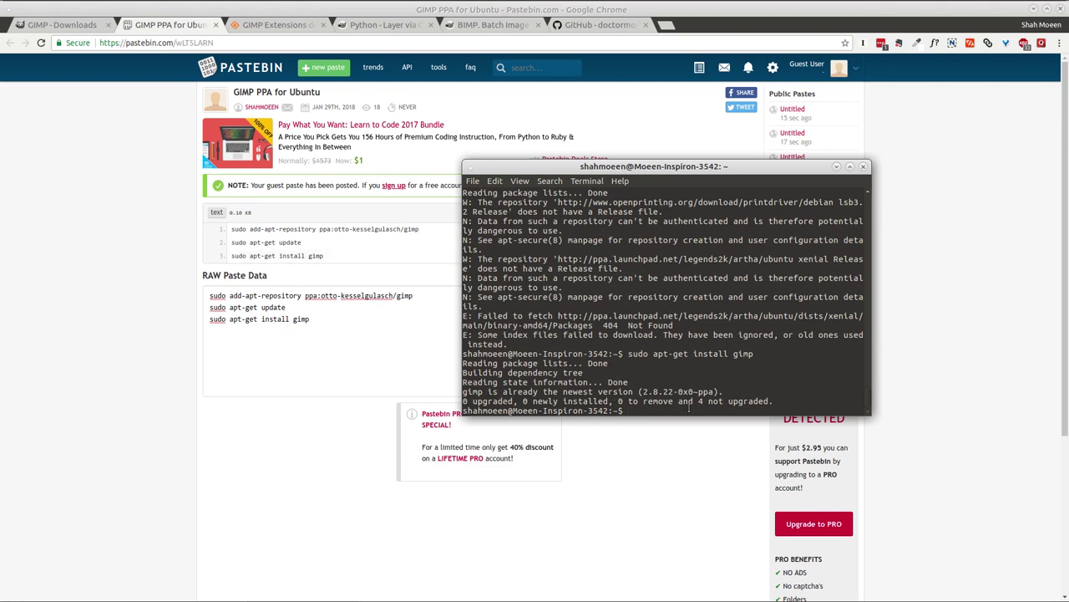
# Close the terminal and launch GIMP from the launcher search 'gn'.
pyautogui.click(863, 167)
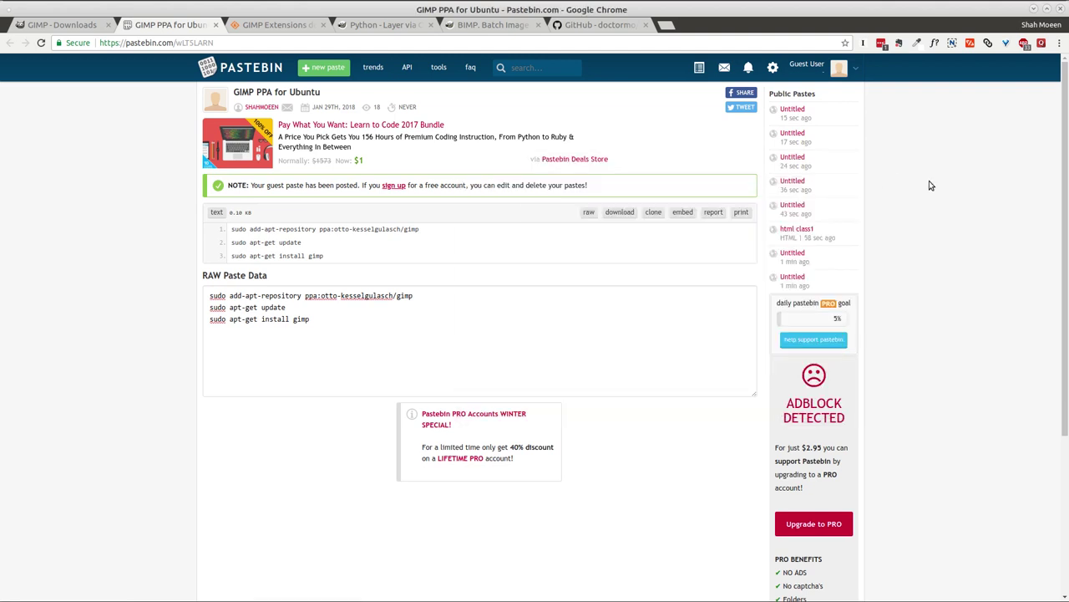
pyautogui.hotkey('ctrl', 'space')
pyautogui.write('gn')
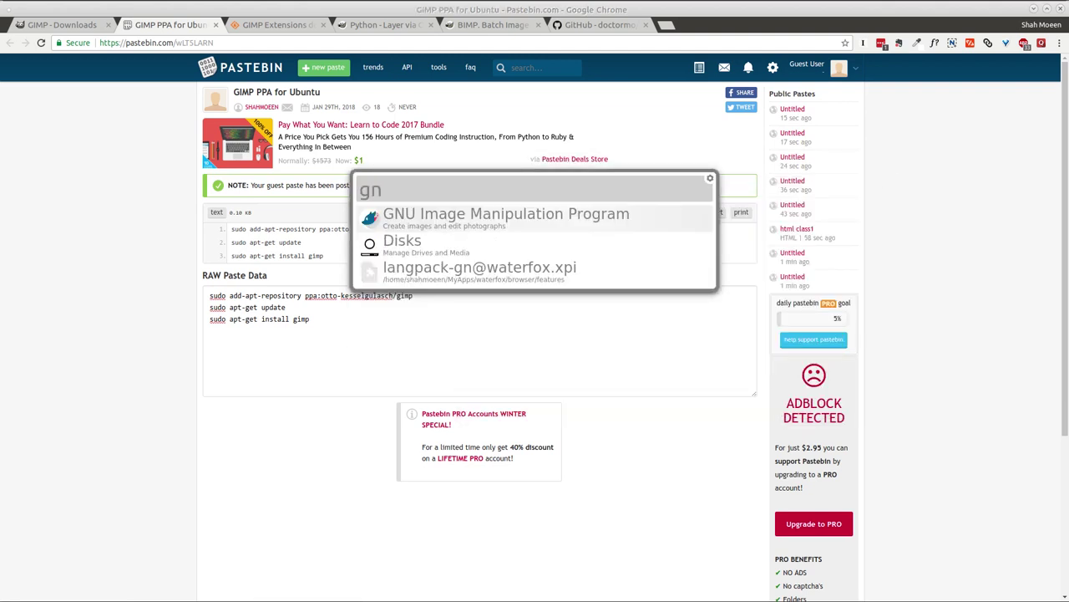
pyautogui.press('Return')
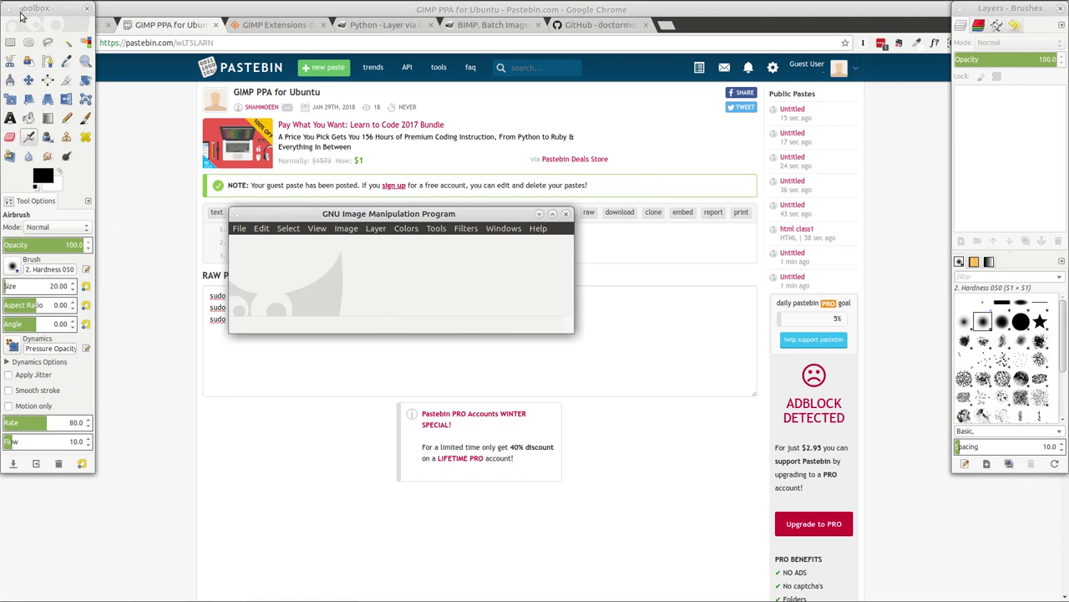
# Rearrange the toolbox, main window and docks, then switch GIMP to Single-Window Mode.
pyautogui.moveTo(46, 9); pyautogui.dragTo(48, 38)
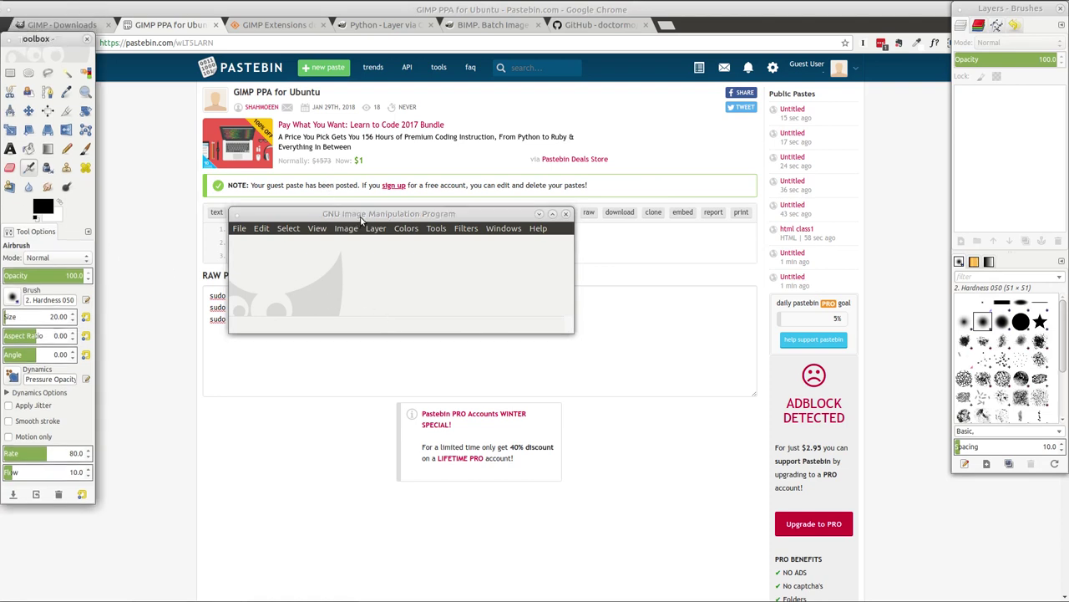
pyautogui.moveTo(362, 216); pyautogui.dragTo(363, 173)
pyautogui.doubleClick(363, 174)
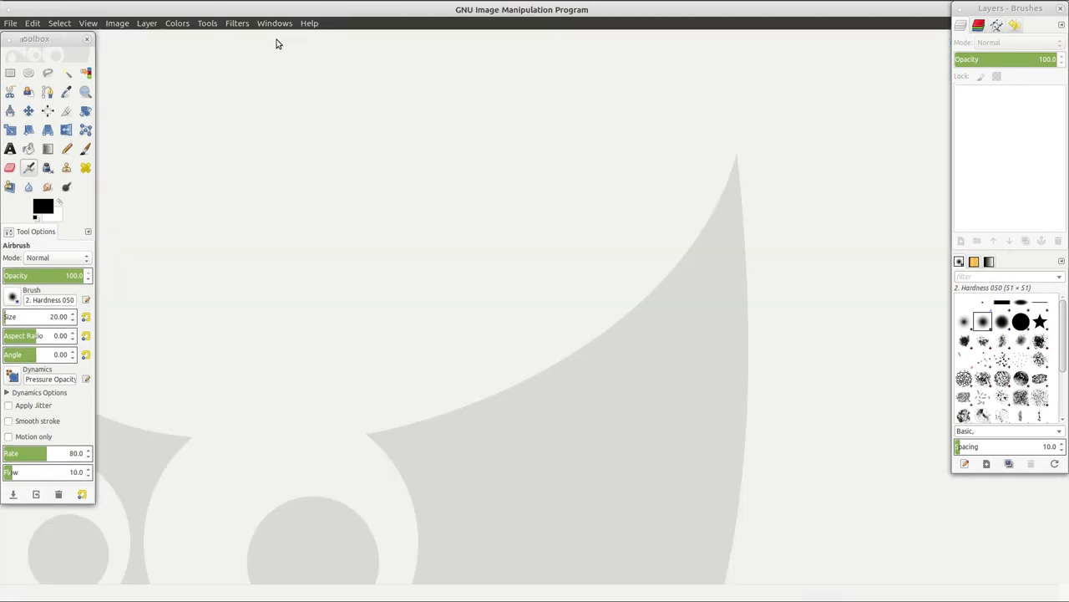
pyautogui.moveTo(995, 8); pyautogui.dragTo(981, 65)
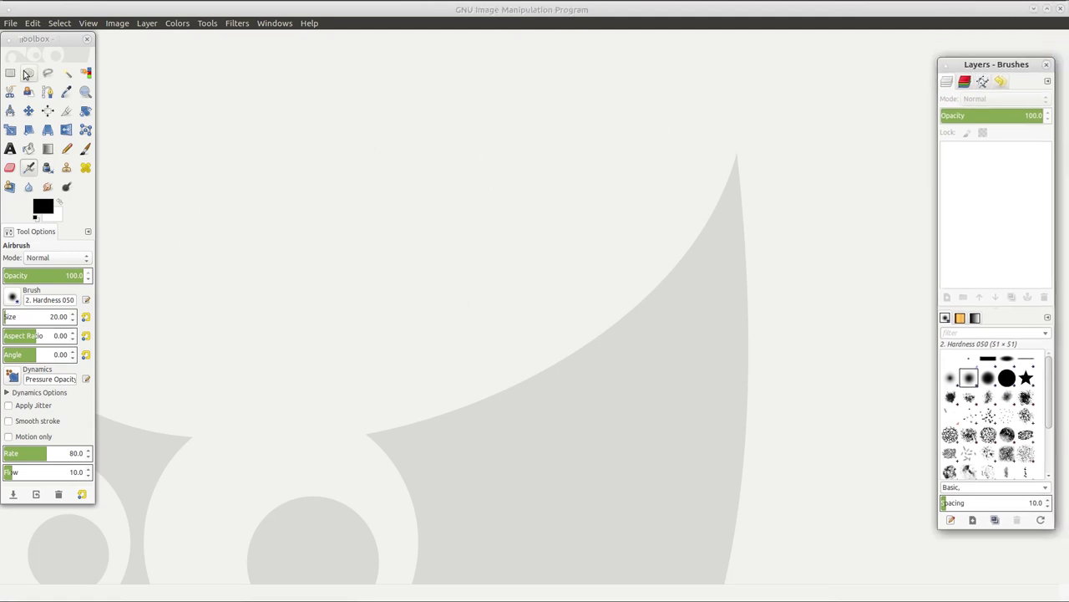
pyautogui.moveTo(23, 40); pyautogui.dragTo(37, 42)
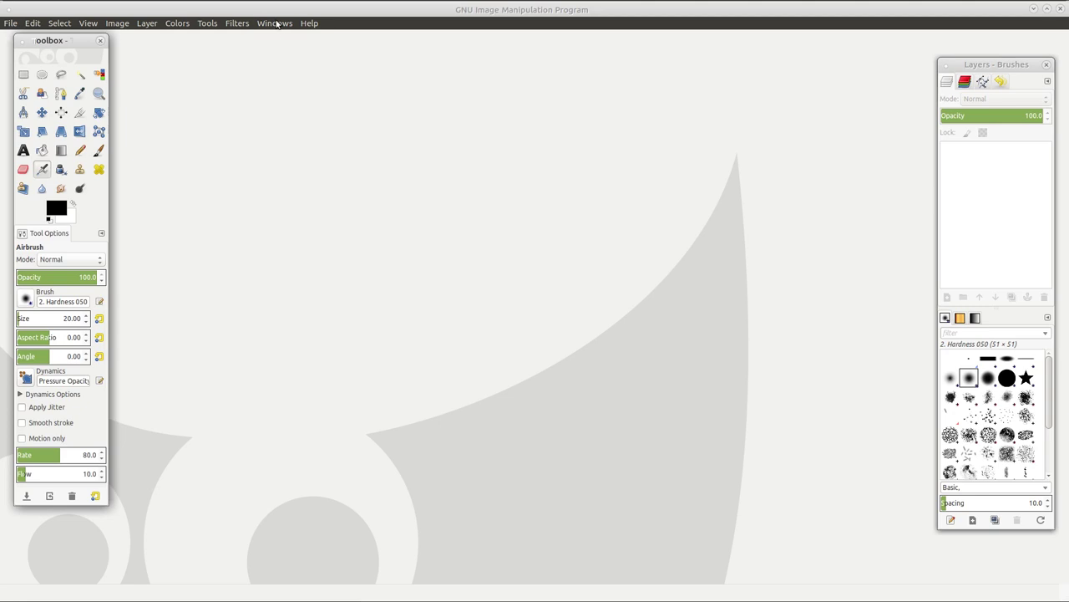
pyautogui.click(275, 24)
pyautogui.click(290, 123)
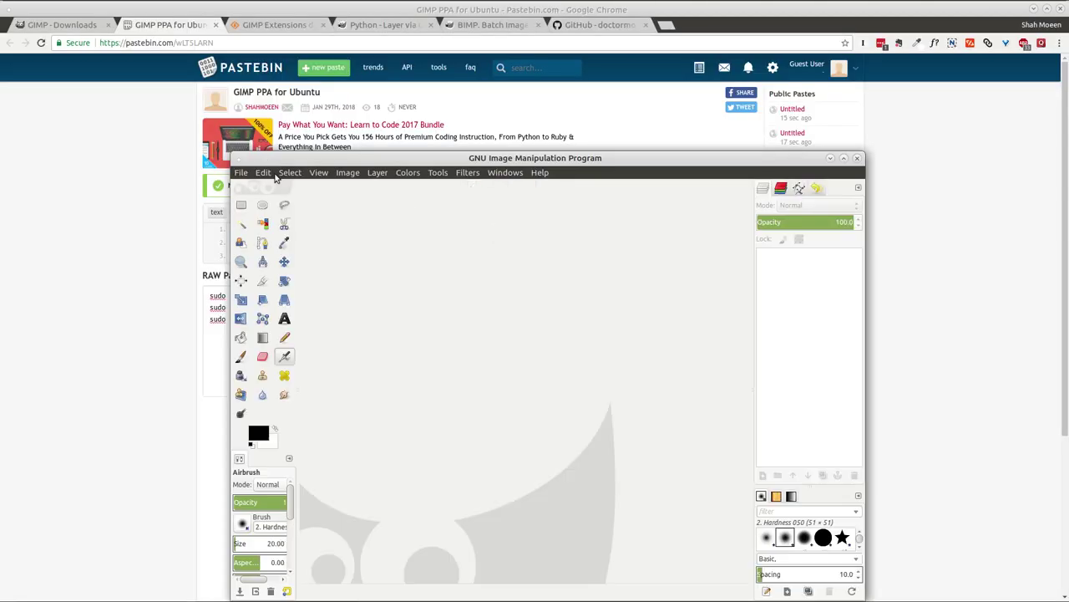
# Maximize the single-window GIMP layout to fill the screen.
pyautogui.doubleClick(483, 160)
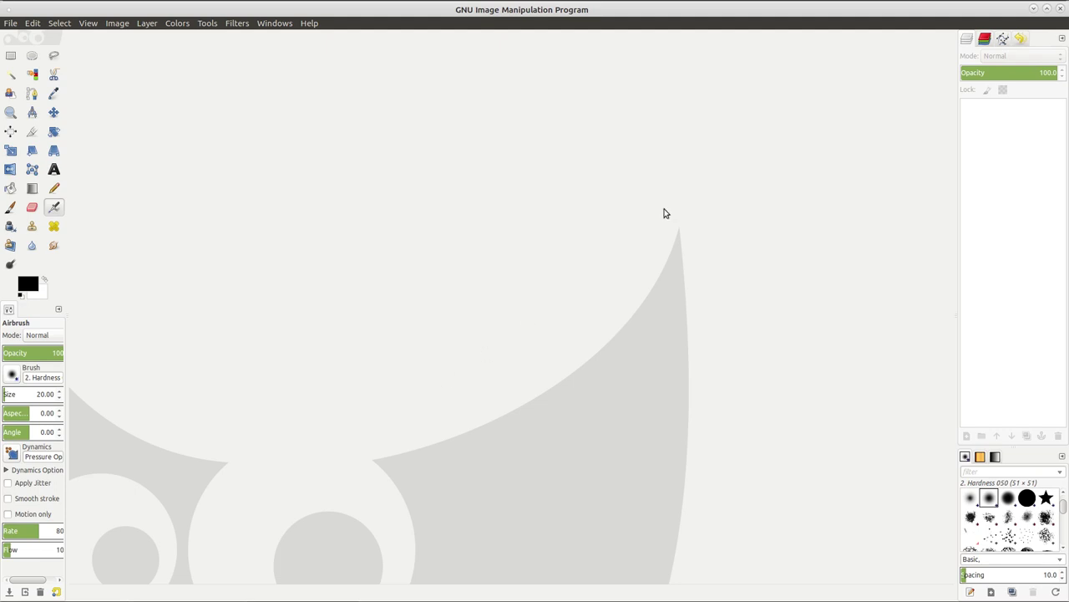
# Minimize GIMP, view the GIMP Extensions SourceForge page, and launch Ubuntu Software Center.
pyautogui.click(1034, 7)
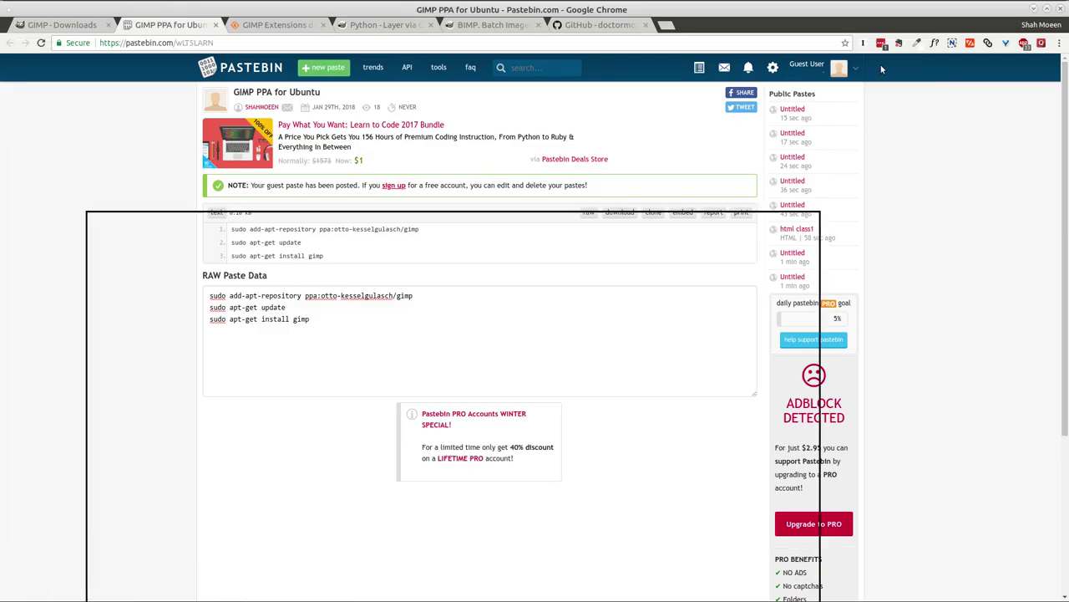
pyautogui.click(275, 25)
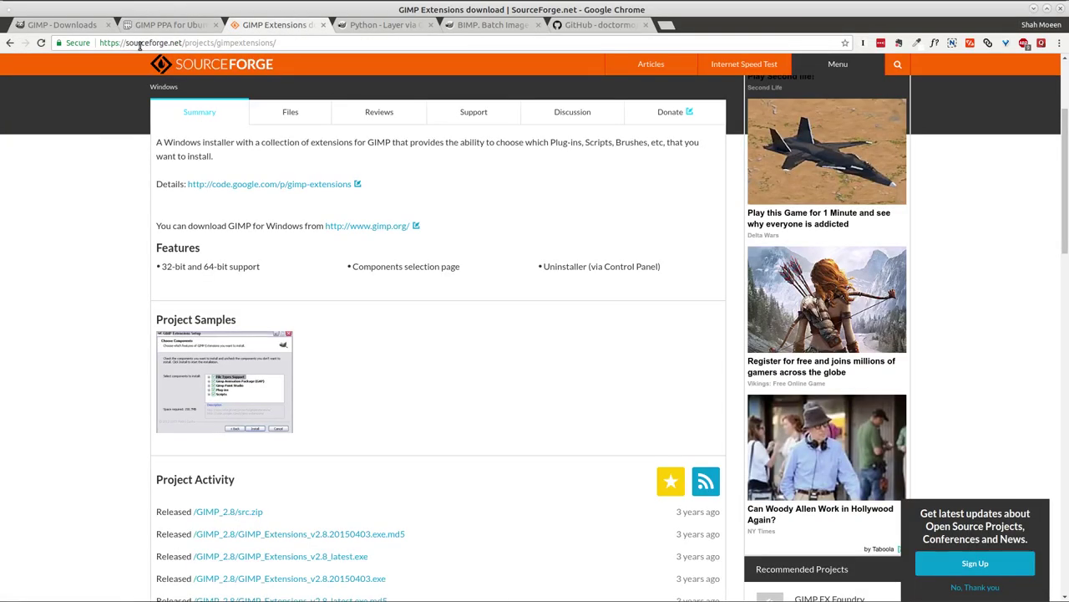
pyautogui.scroll(4, 481, 194)
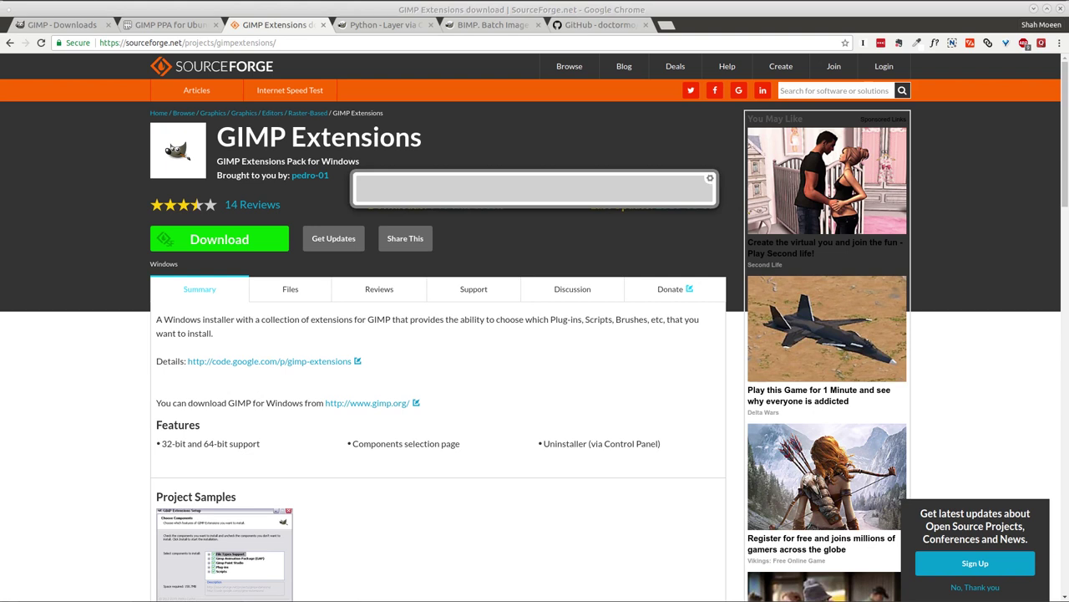
pyautogui.write('bun')
pyautogui.press('Return')
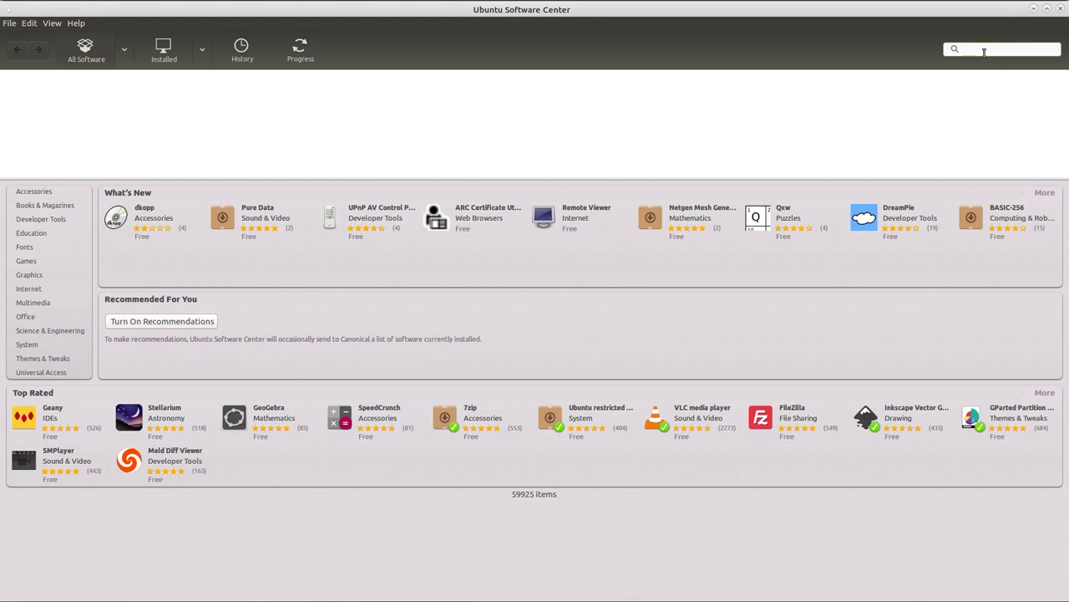
# Search 'gimp' and open the GIMP Image Editor details page.
pyautogui.write('gimp')
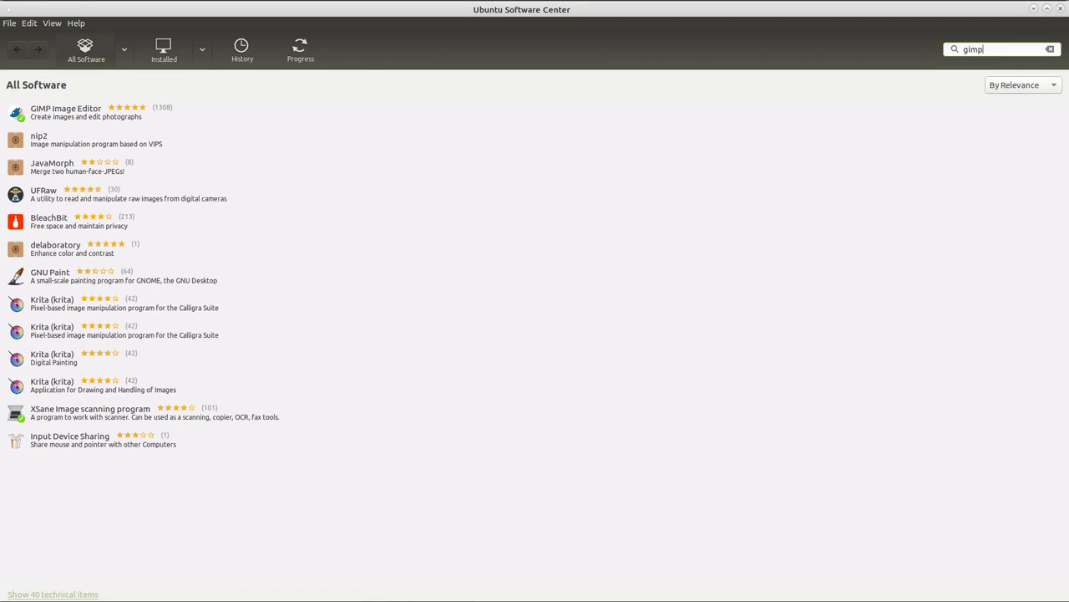
pyautogui.click(73, 113)
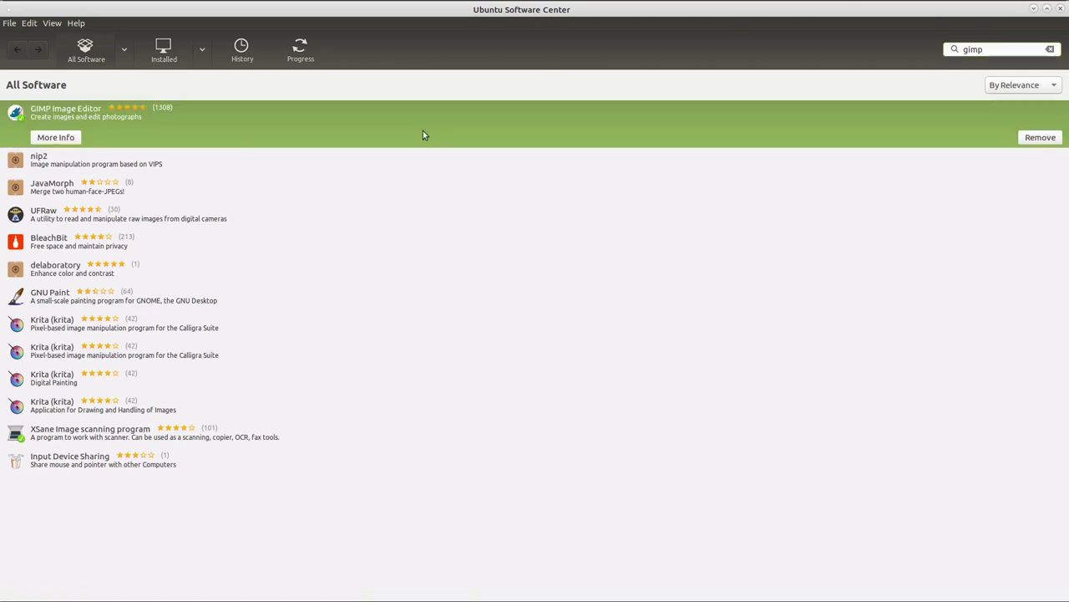
pyautogui.click(43, 135)
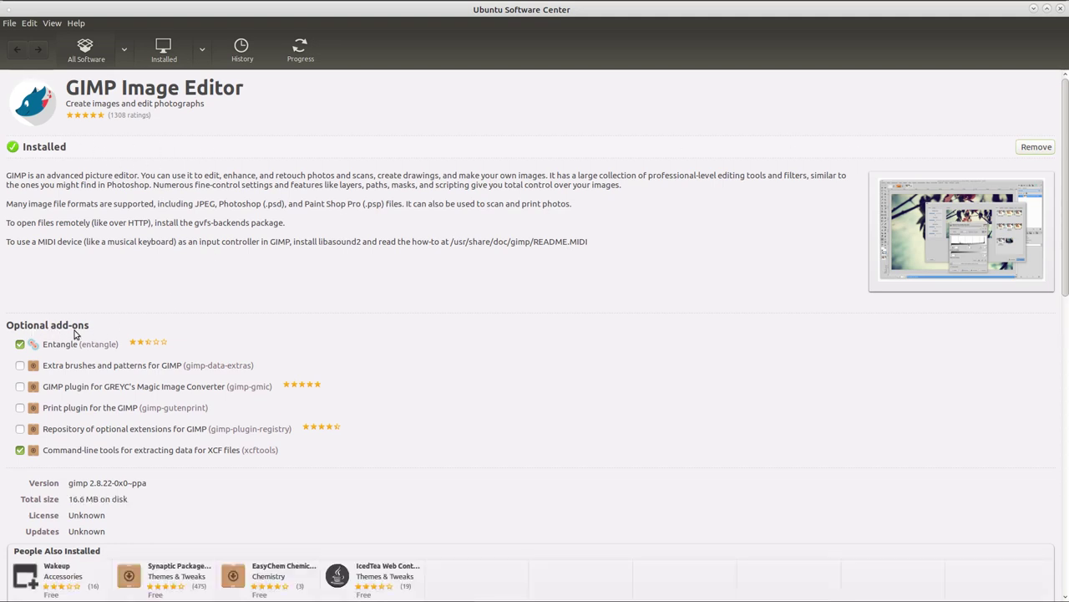
pyautogui.scroll(-3, 276, 219)
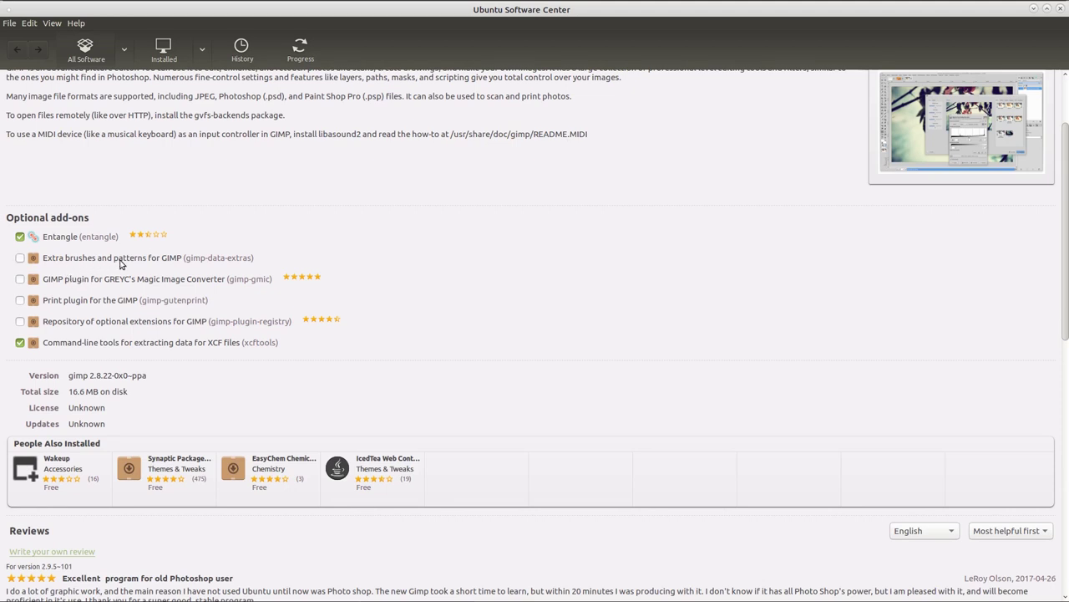
# Tick the brushes, gimp-gmic, print plugin and extensions add-ons, then apply and authenticate.
pyautogui.click(20, 259)
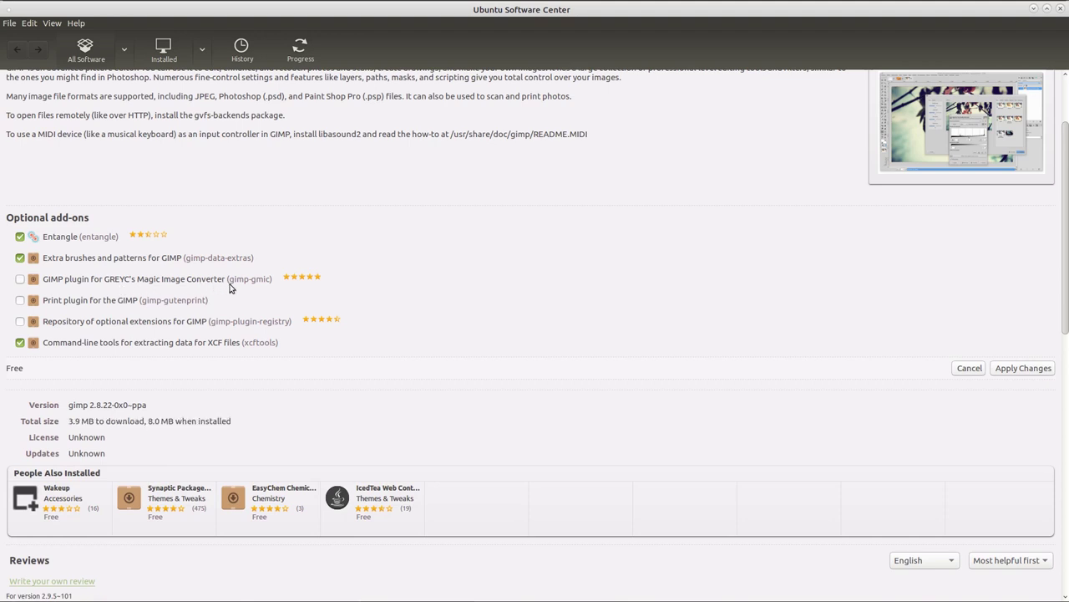
pyautogui.click(21, 281)
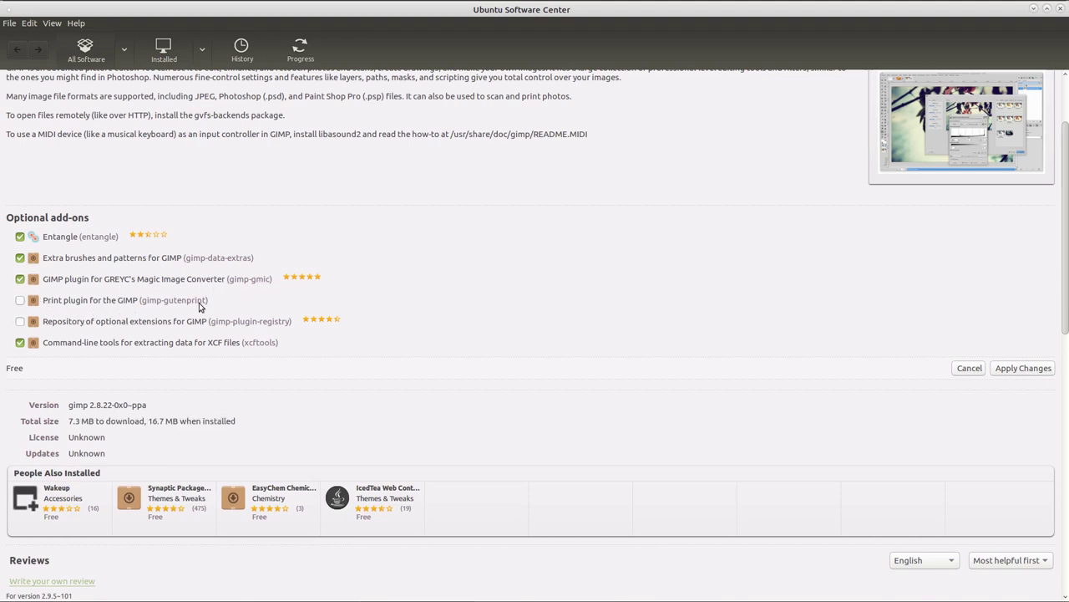
pyautogui.click(20, 301)
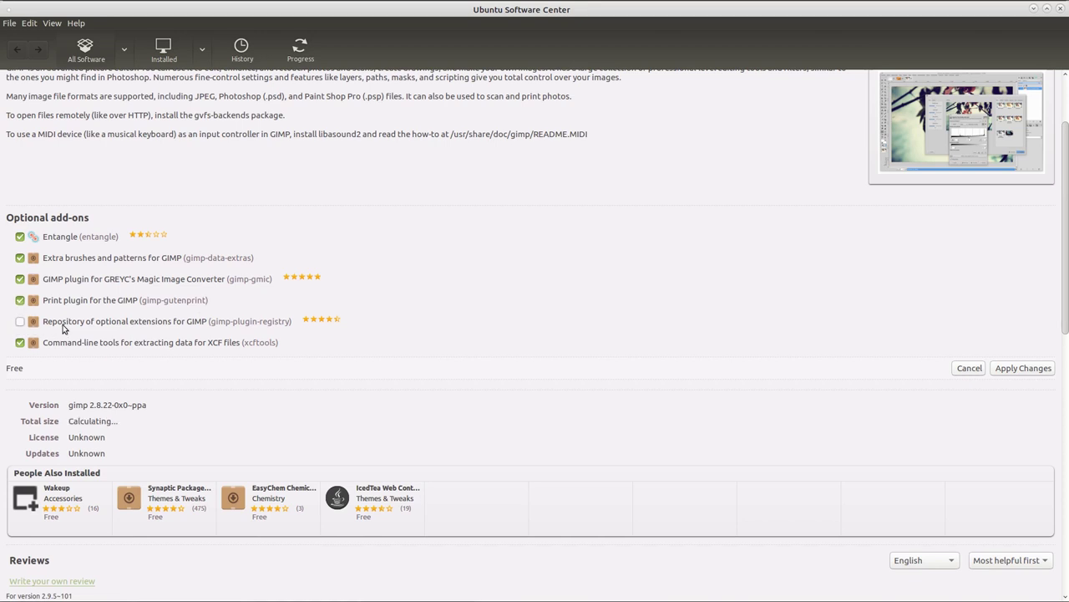
pyautogui.click(20, 321)
pyautogui.click(1026, 374)
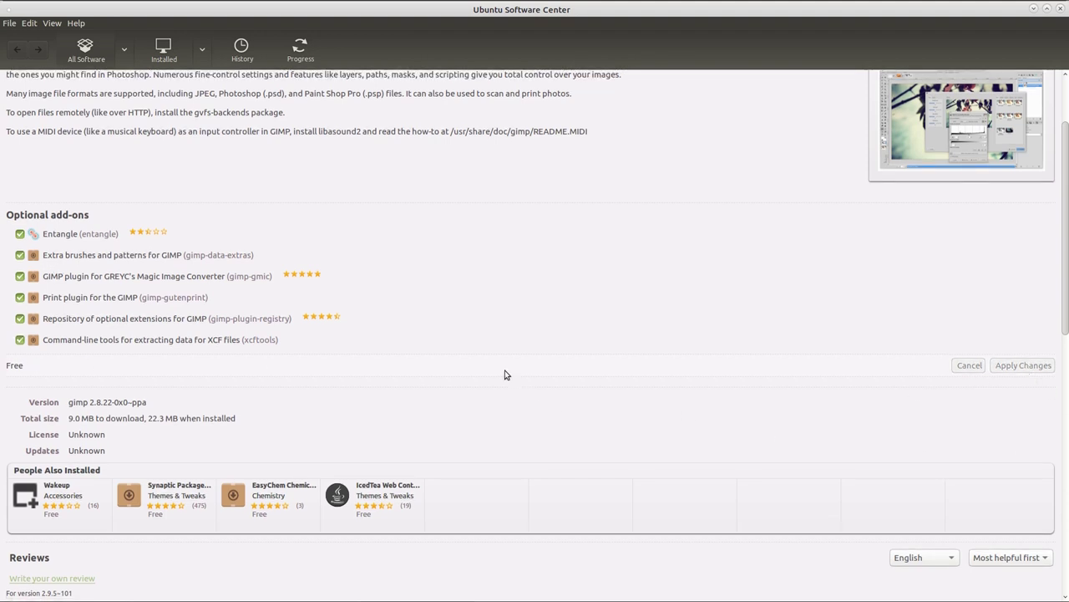
pyautogui.write('••')
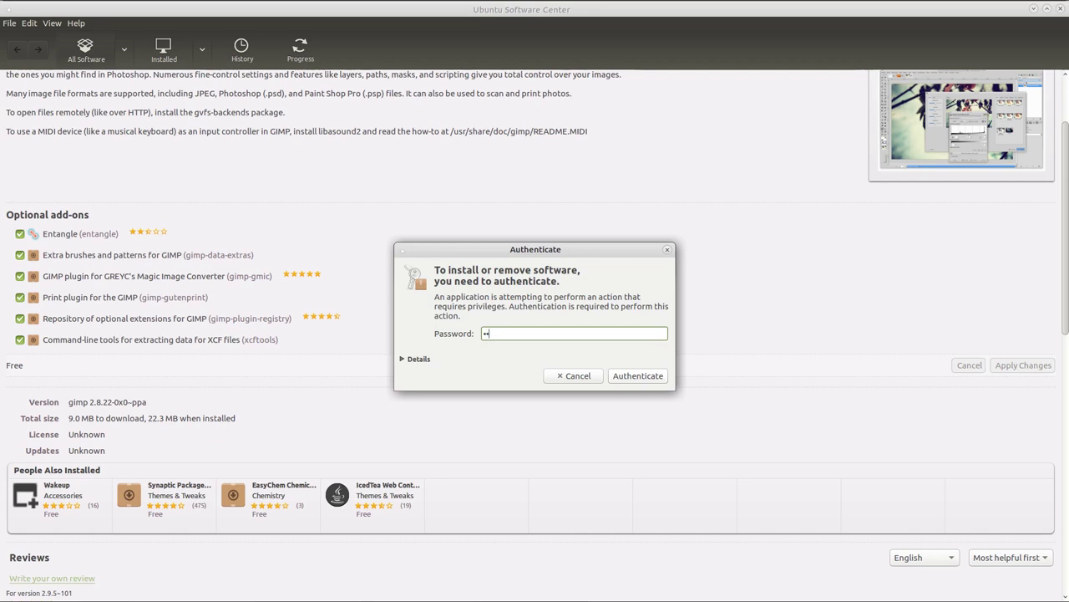
pyautogui.write('•••••')
pyautogui.press('Return')
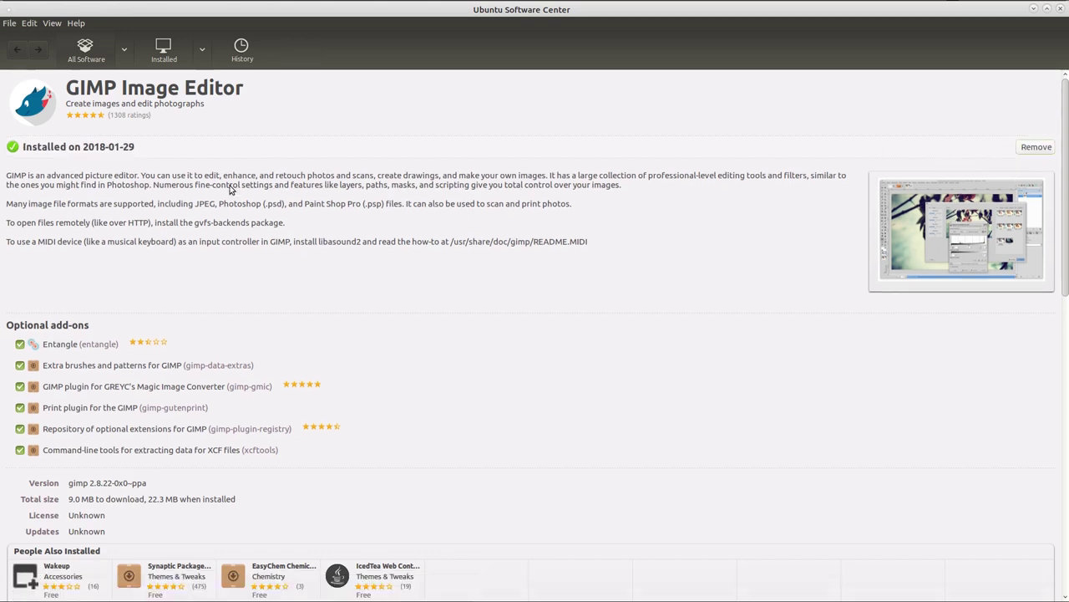
# Close Software Center, quit GIMP, and relaunch it from the launcher with 'gim'.
pyautogui.click(1062, 9)
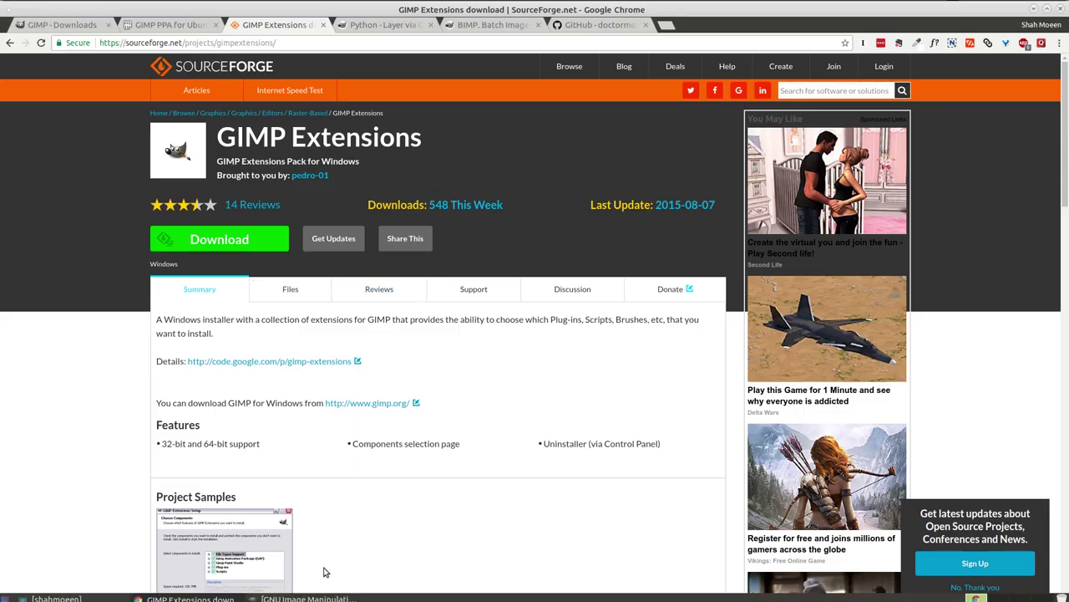
pyautogui.click(308, 595)
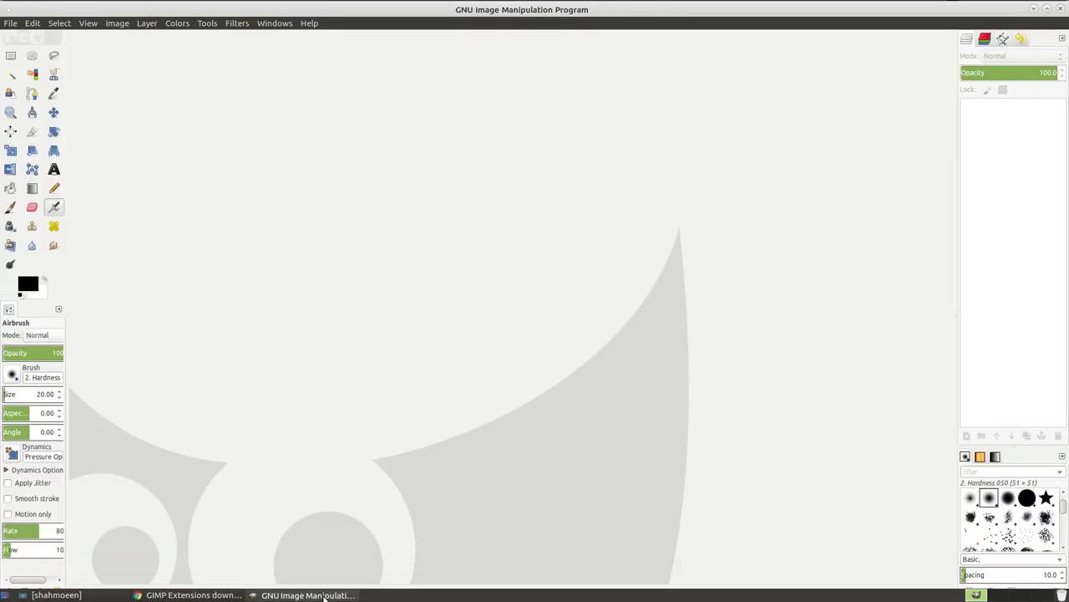
pyautogui.click(1062, 9)
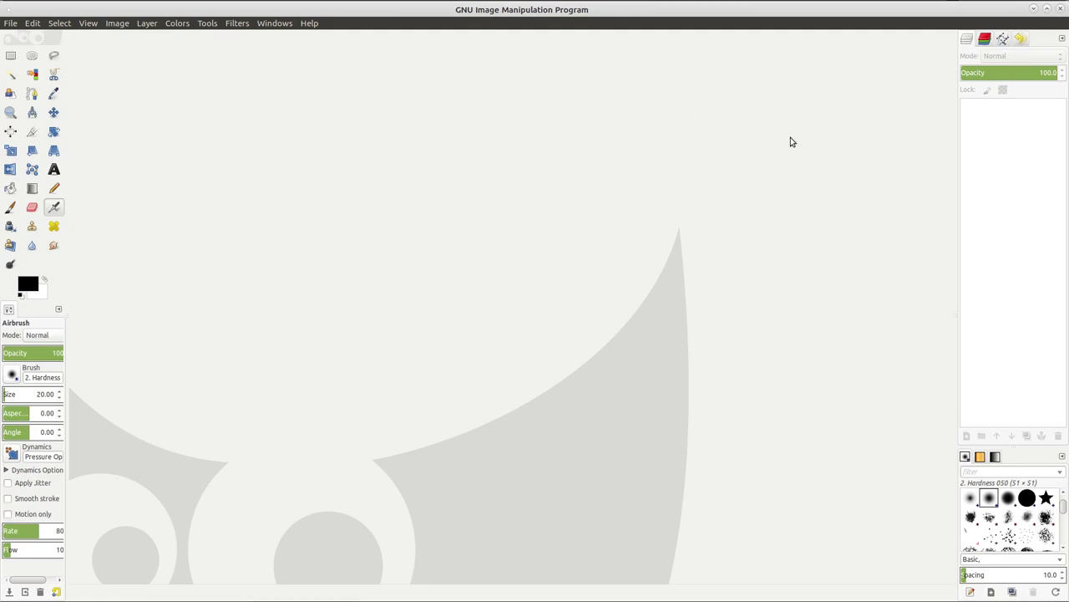
pyautogui.write('gi')
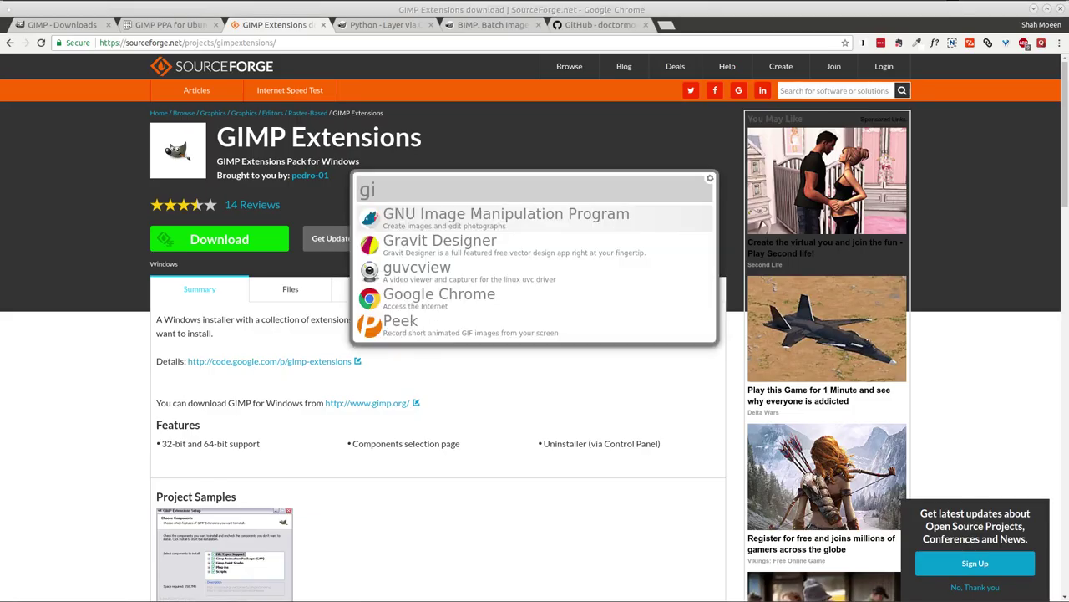
pyautogui.write('m')
pyautogui.press('Return')
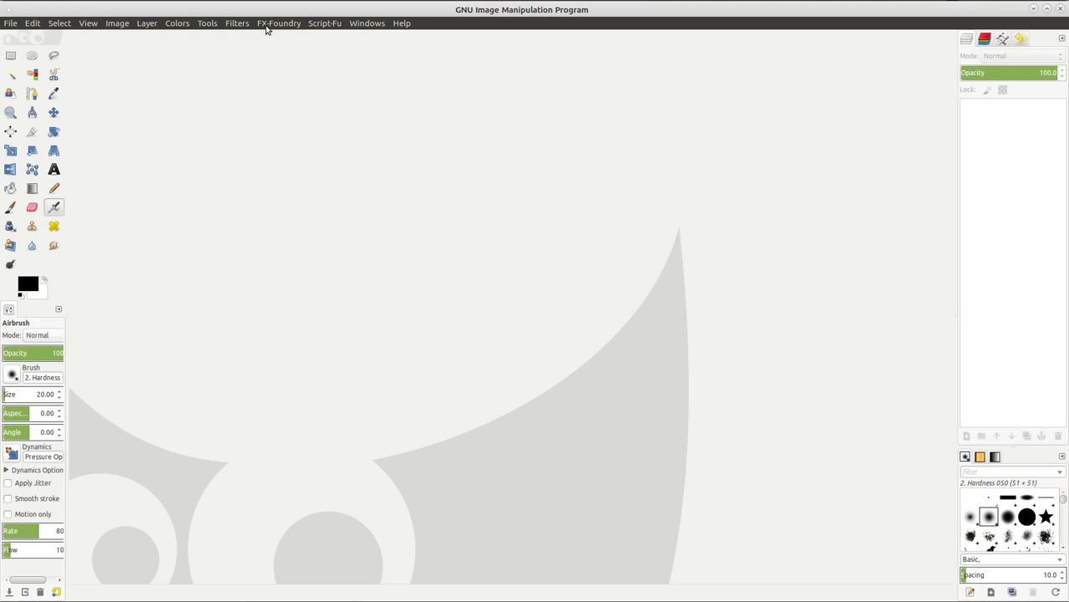
# Check the FX-Foundry and Script-Fu menus and the Batch Image Manipulation Plugin, then return to Chrome.
pyautogui.click(267, 25)
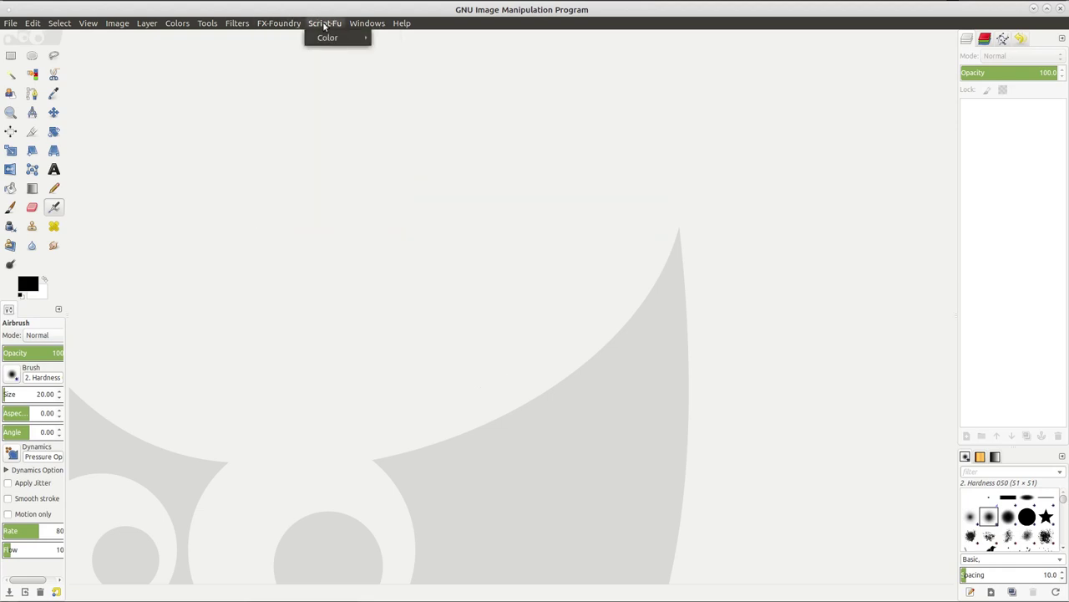
pyautogui.moveTo(334, 38)
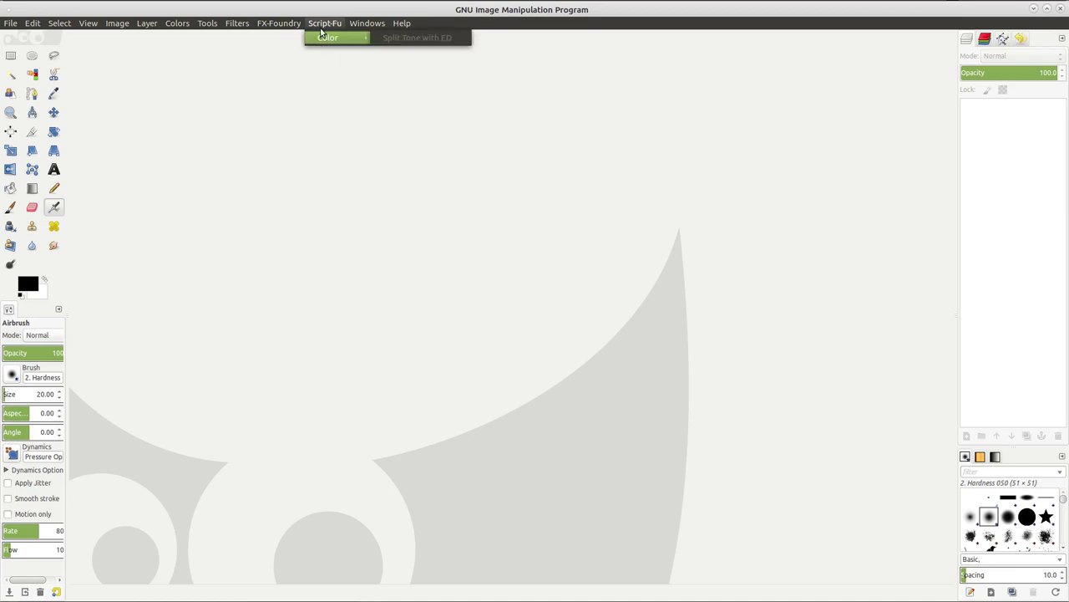
pyautogui.click(278, 132)
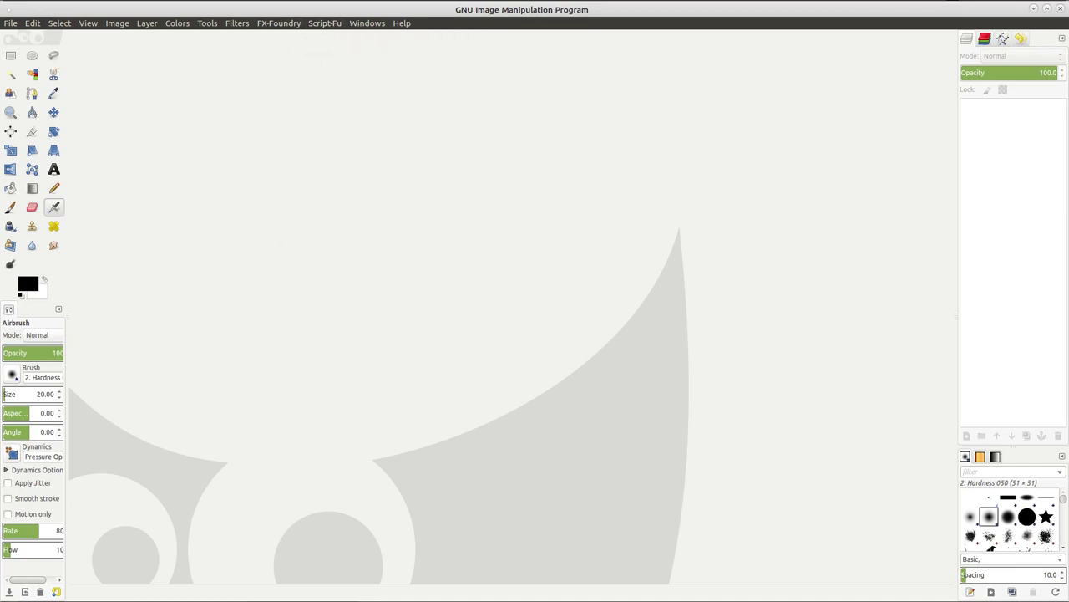
pyautogui.click(8, 25)
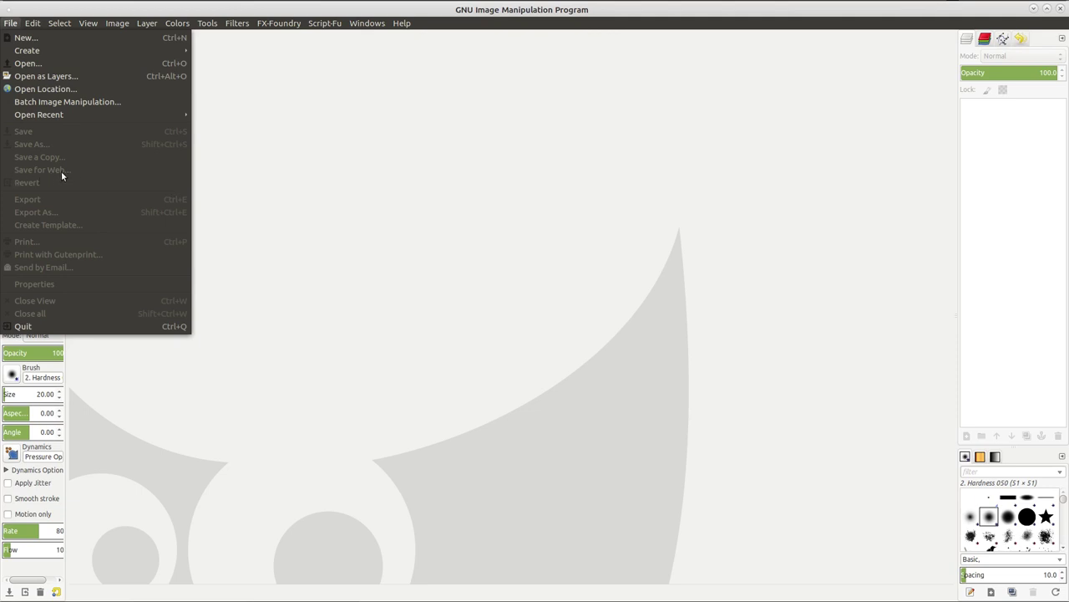
pyautogui.click(105, 105)
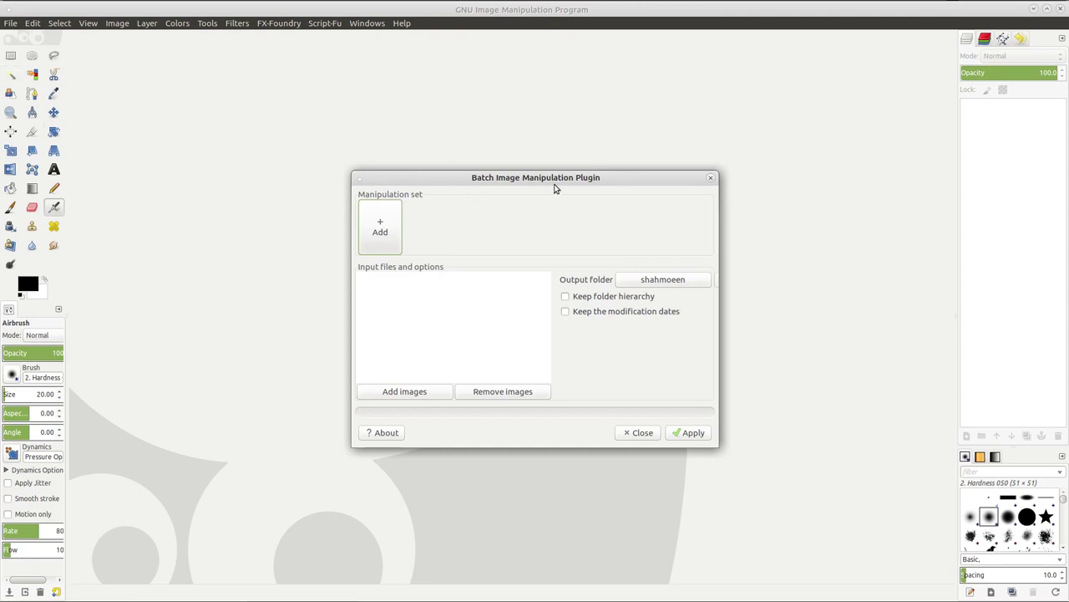
pyautogui.click(712, 178)
pyautogui.hotkey('alt', 'Tab')
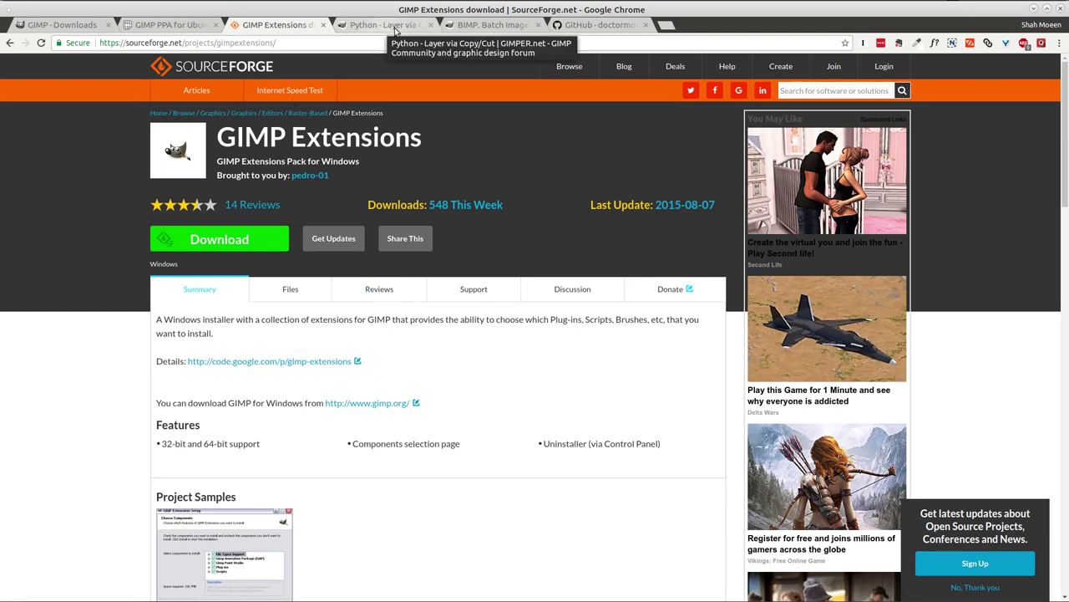
# Close the BIMP tab and start downloading Layer via Copy/Cut 0.1 from its GIMPER page.
pyautogui.click(538, 24)
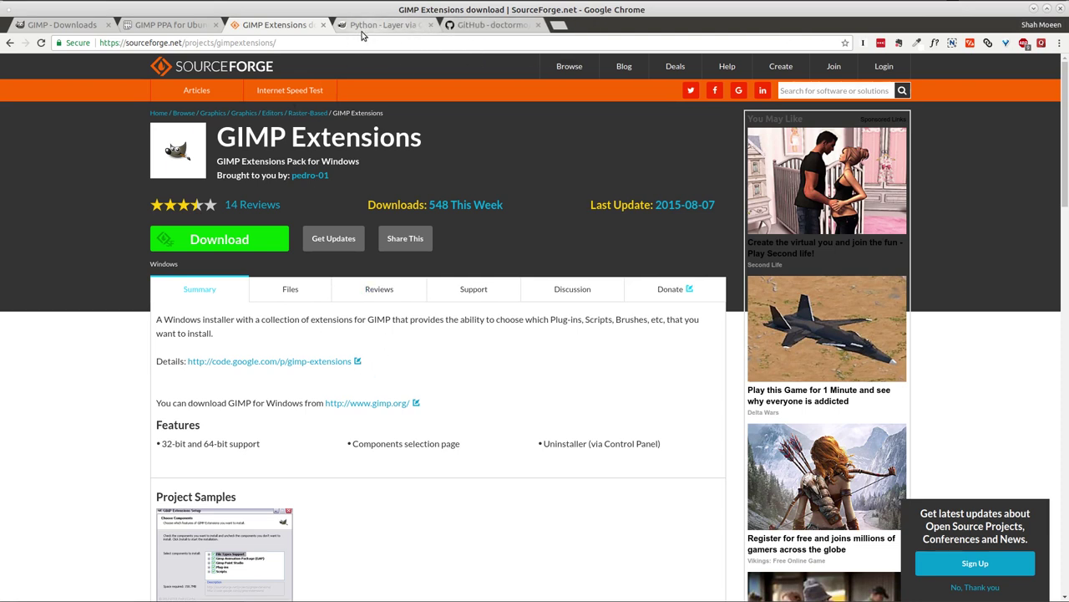
pyautogui.click(376, 25)
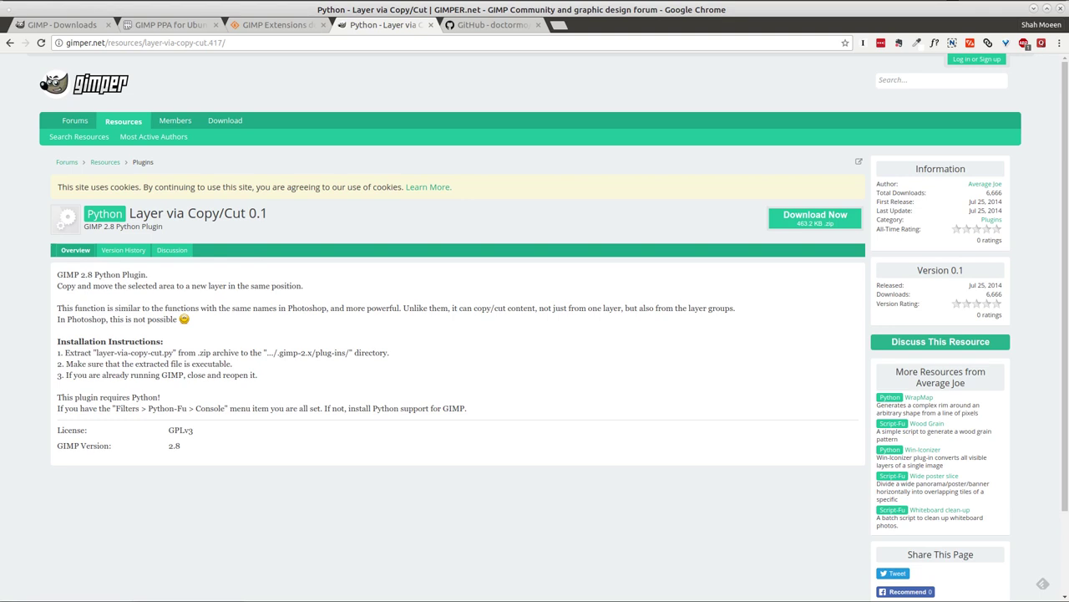
pyautogui.click(254, 24)
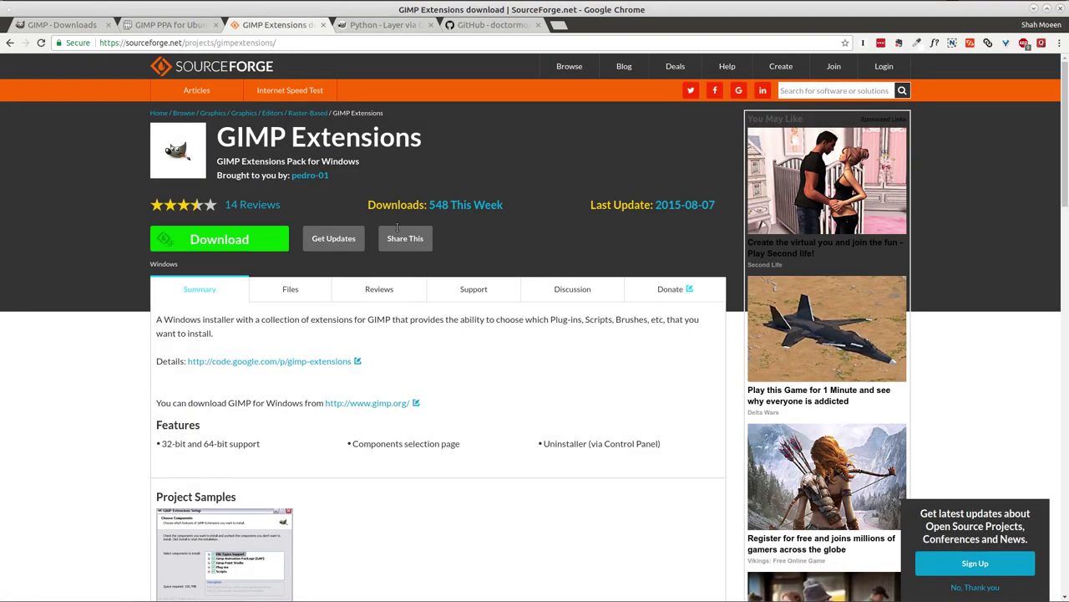
pyautogui.click(391, 25)
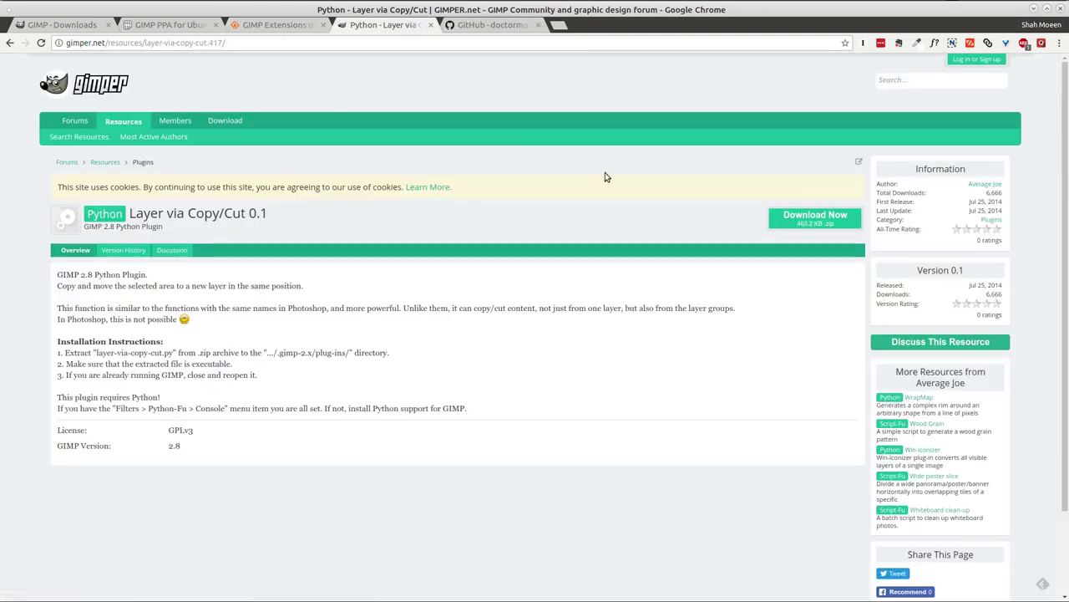
pyautogui.click(817, 217)
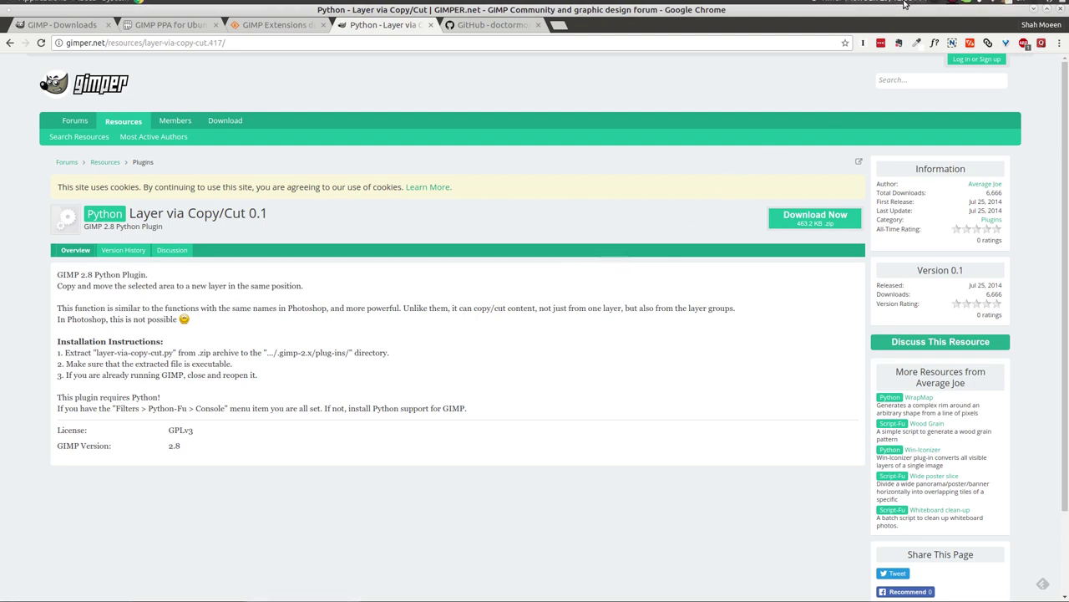
pyautogui.click(794, 214)
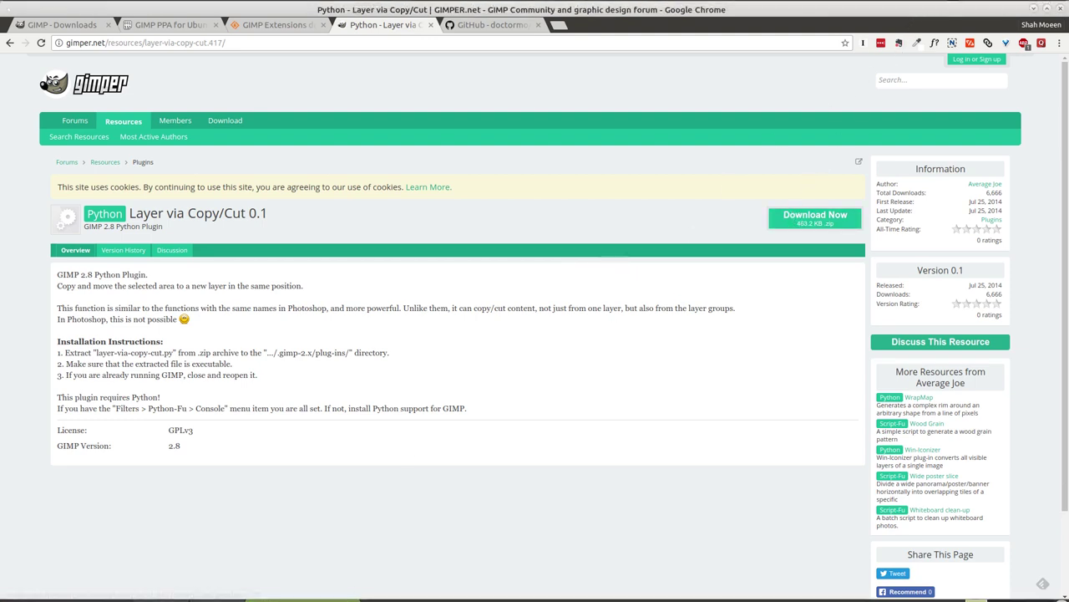
# Download layer-via-copy-cut (2).zip in uGet, accepting the existing URI, then show Downloads in Caja.
pyautogui.click(304, 594)
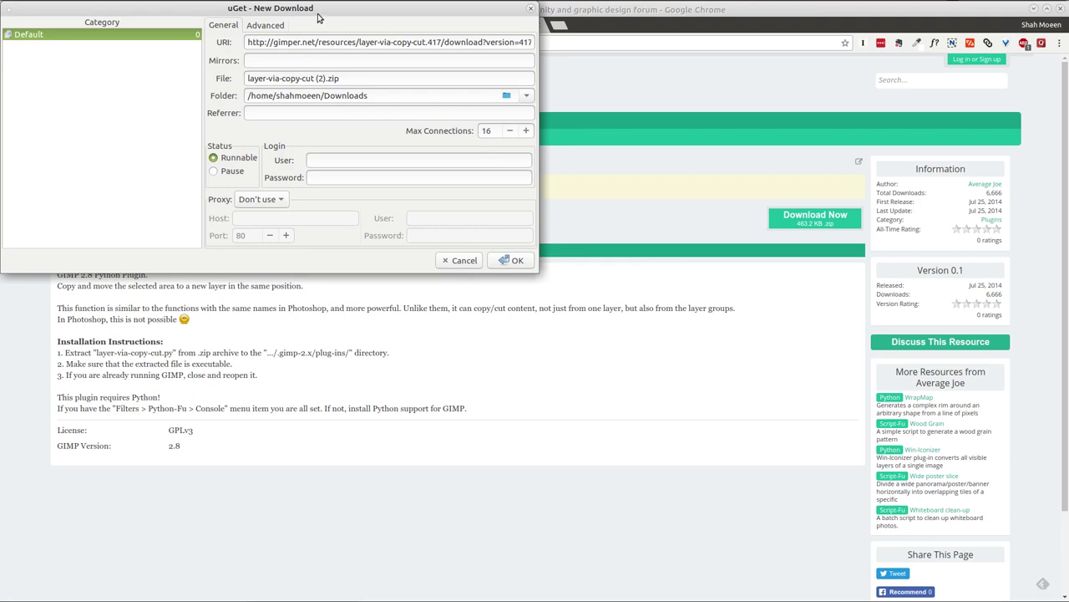
pyautogui.moveTo(317, 10); pyautogui.dragTo(516, 192)
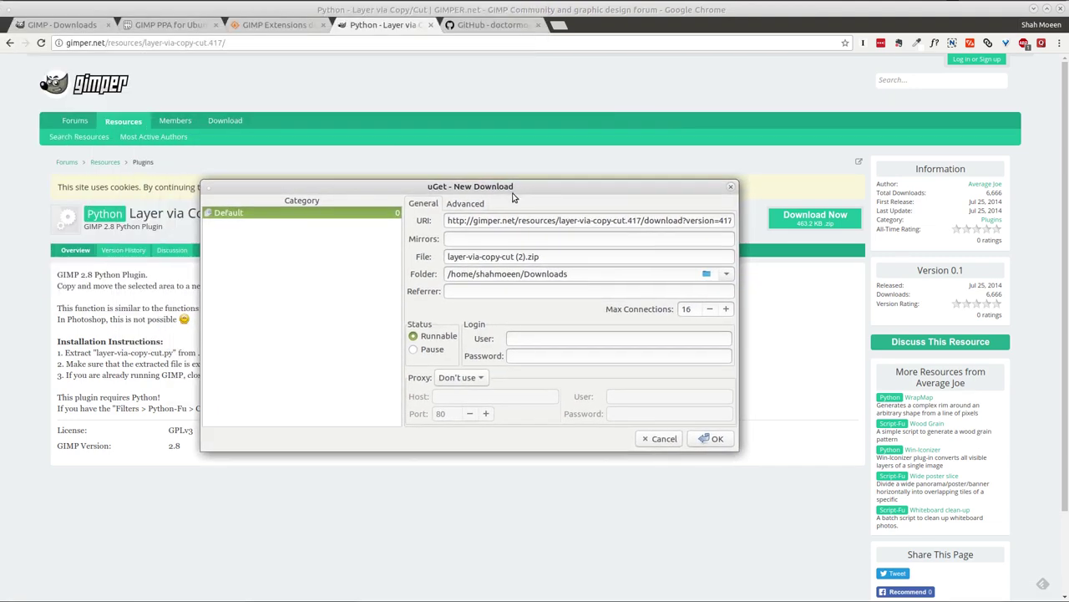
pyautogui.click(709, 440)
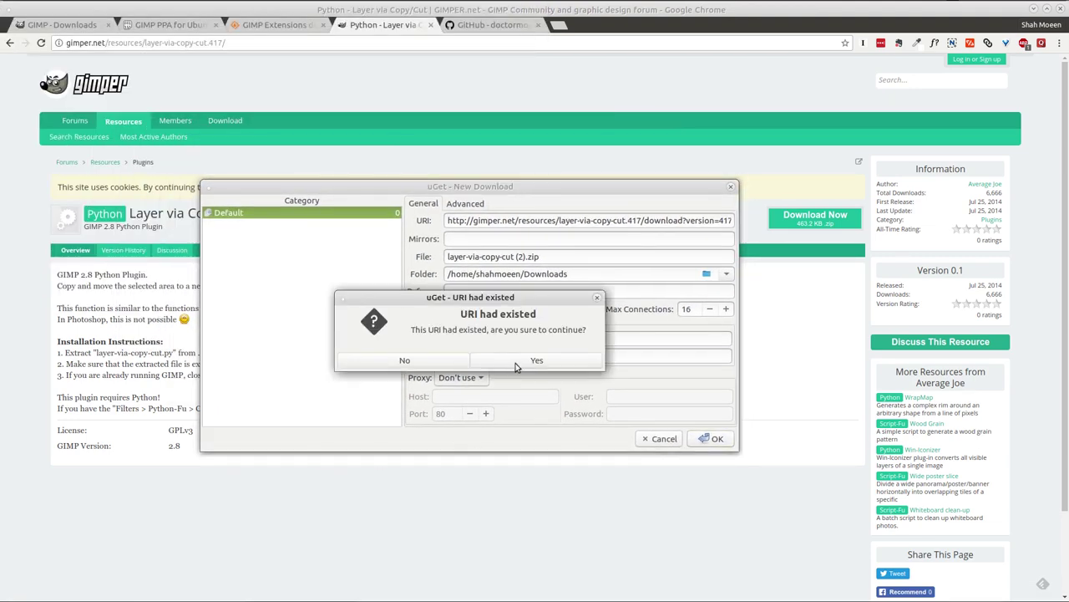
pyautogui.click(558, 364)
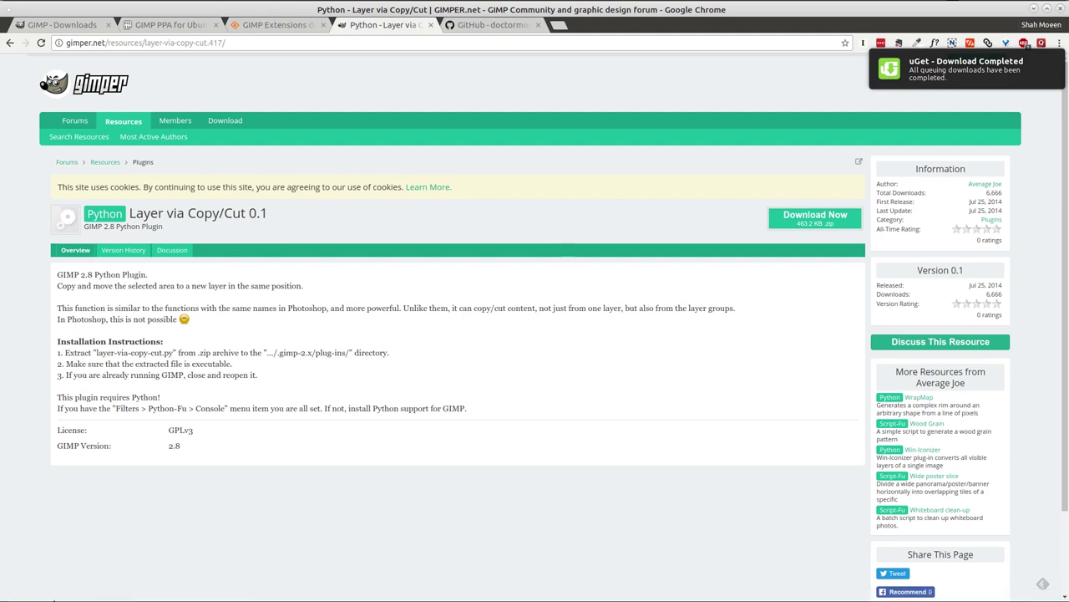
pyautogui.click(50, 594)
# Extract the plugin zip into a layer-via-copy-cut folder and delete both zip files.
pyautogui.click(793, 200)
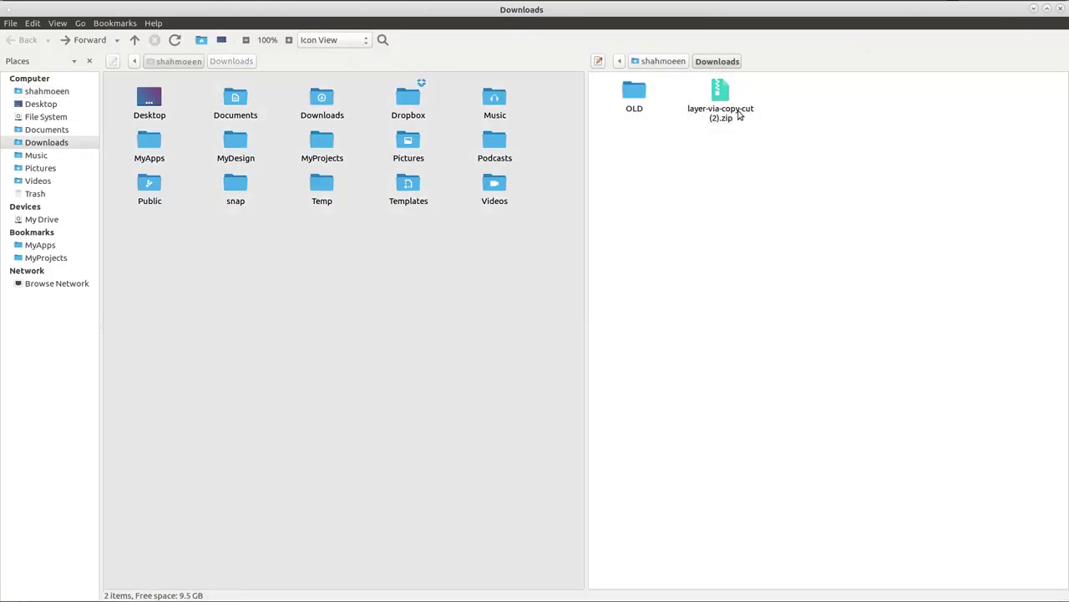
pyautogui.click(726, 121)
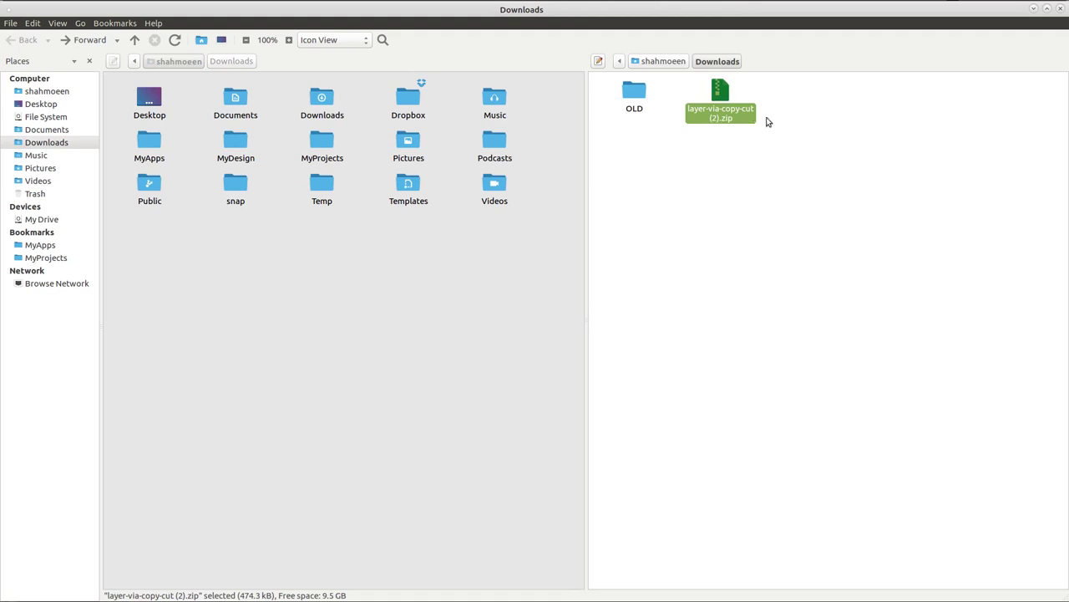
pyautogui.rightClick(732, 115)
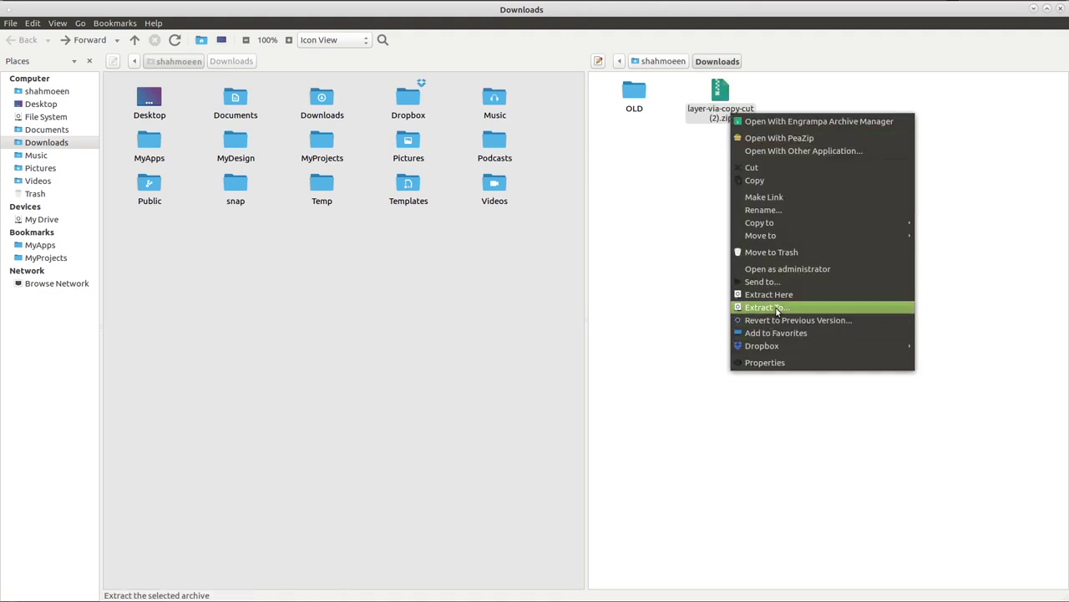
pyautogui.click(765, 294)
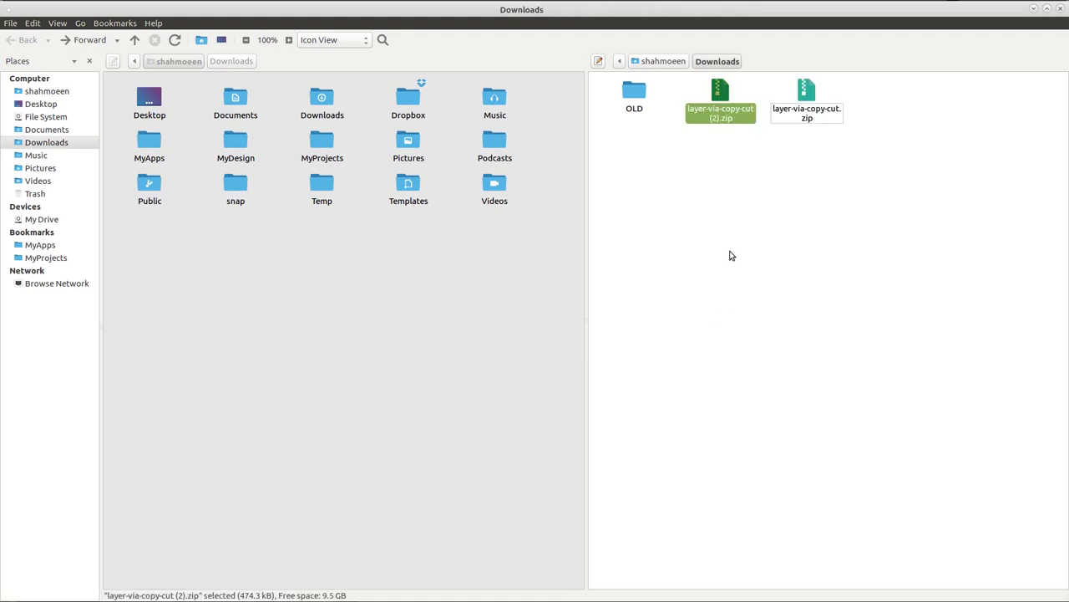
pyautogui.press('Delete')
pyautogui.click(739, 113)
pyautogui.rightClick(739, 114)
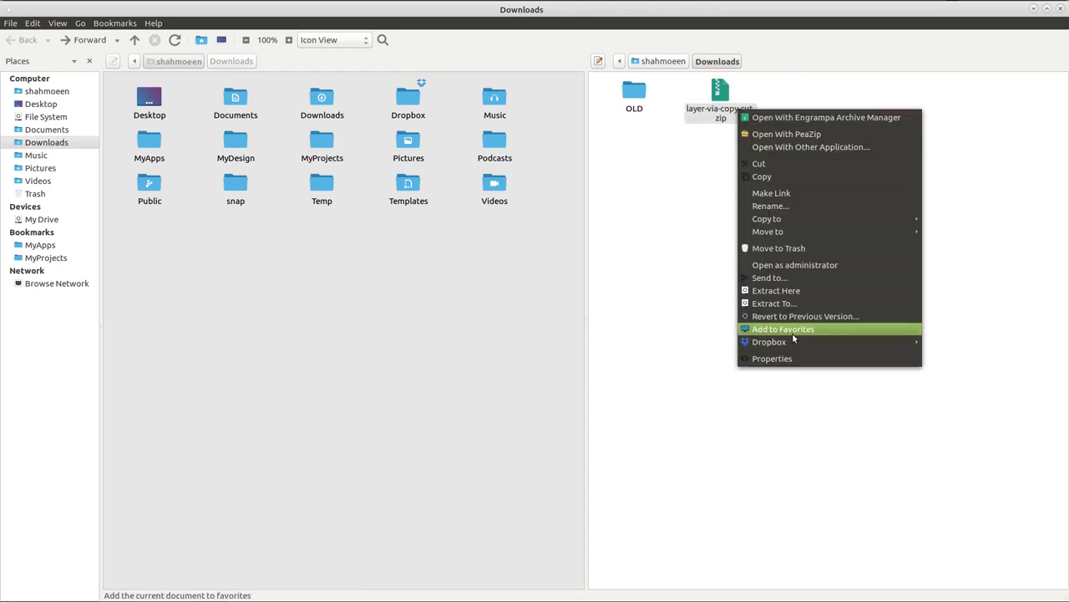
pyautogui.click(796, 294)
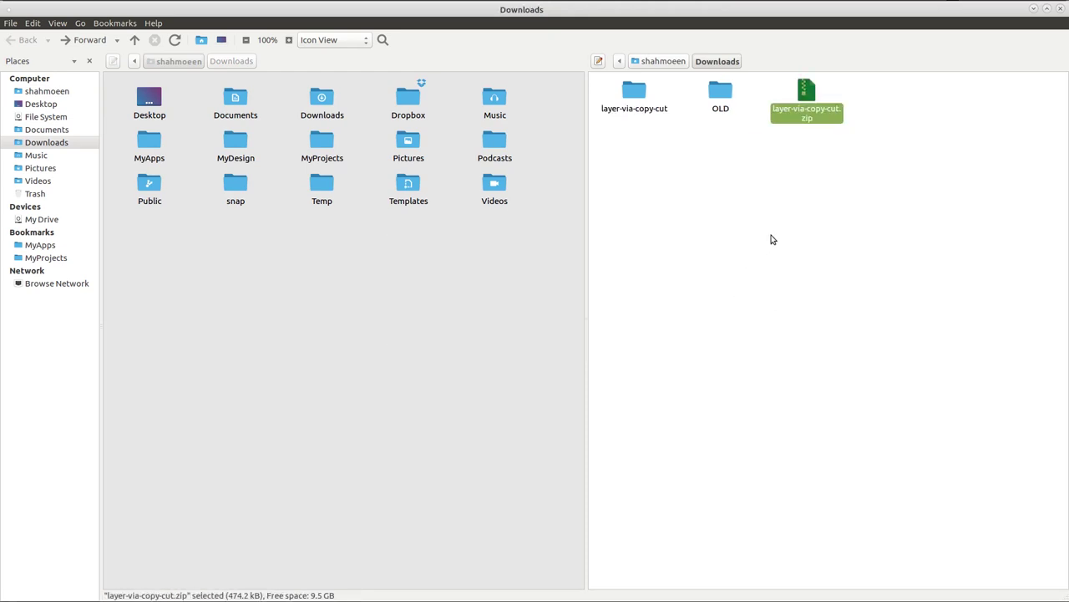
pyautogui.press('Delete')
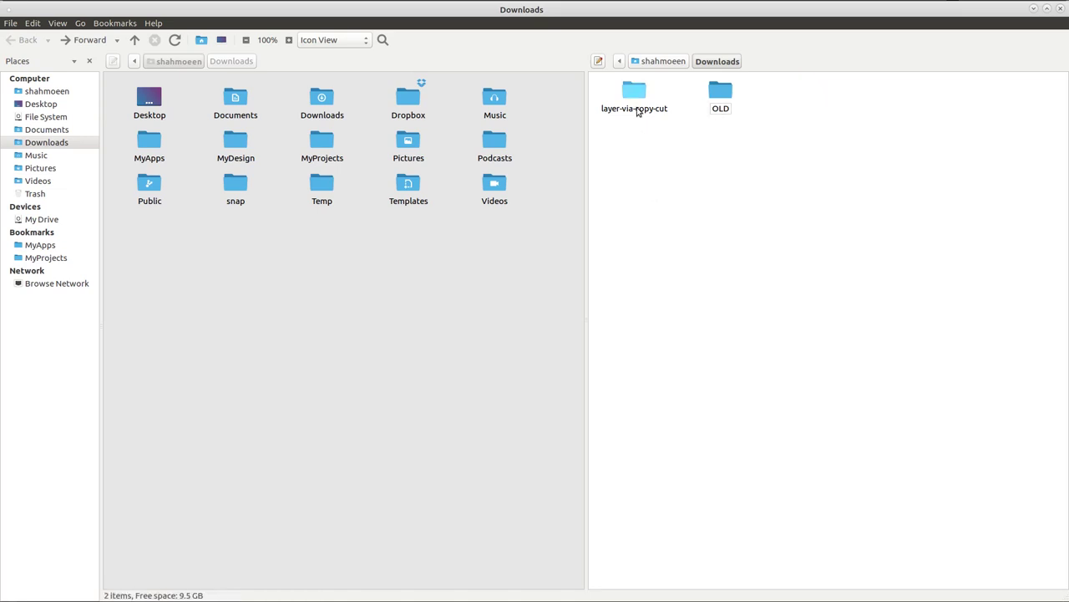
# Copy all five items inside the extracted layer-via-copy-cut folder.
pyautogui.doubleClick(640, 107)
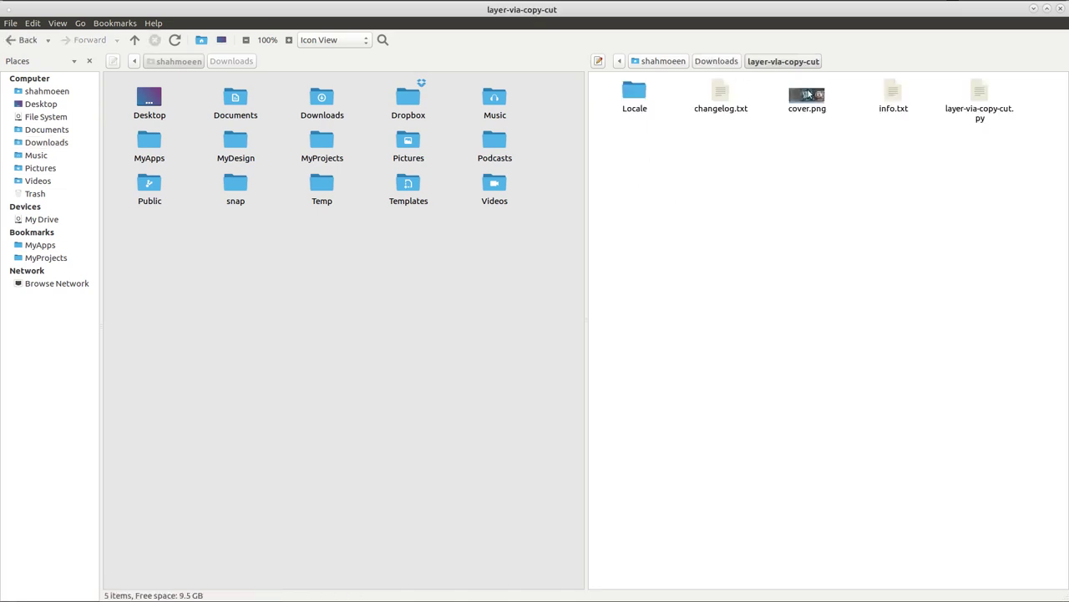
pyautogui.moveTo(627, 144); pyautogui.dragTo(1005, 103)
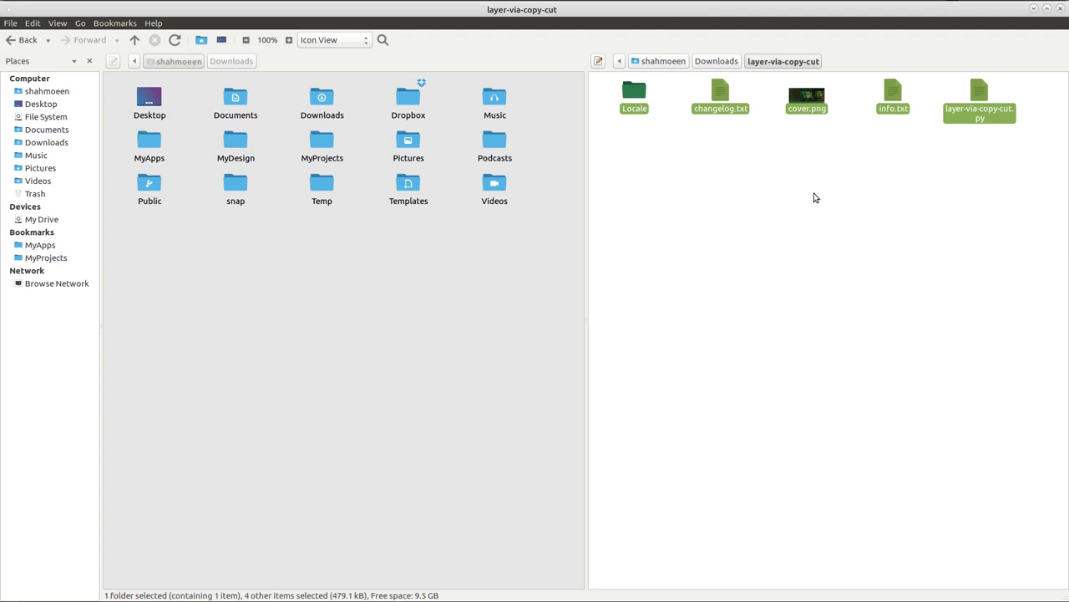
pyautogui.hotkey('ctrl', 'c')
# Reveal hidden folders in the home directory with Ctrl+H and open .gimp-2.8.
pyautogui.click(675, 231)
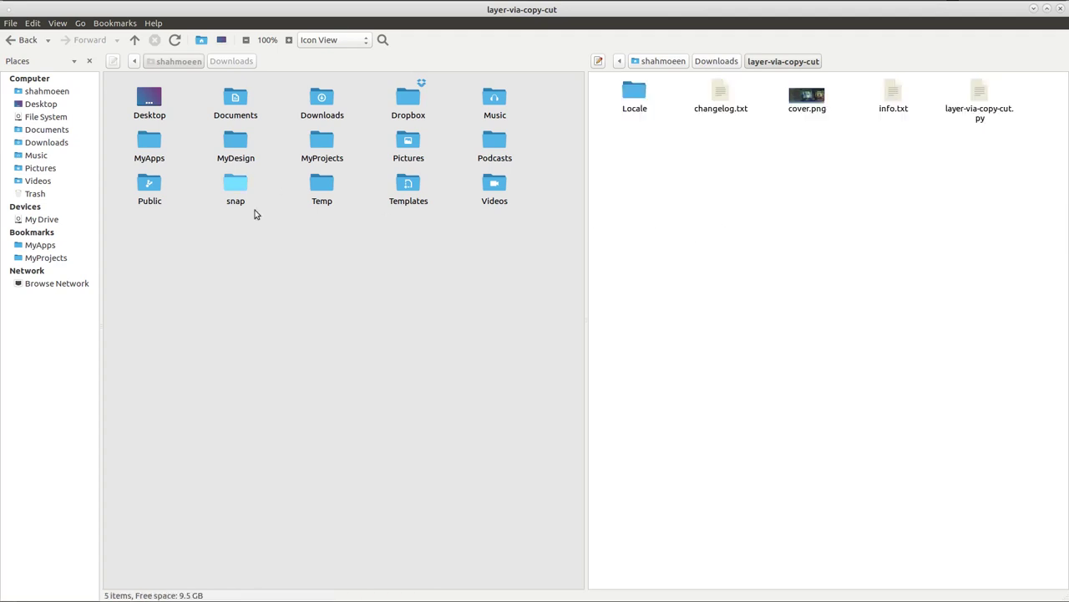
pyautogui.click(378, 329)
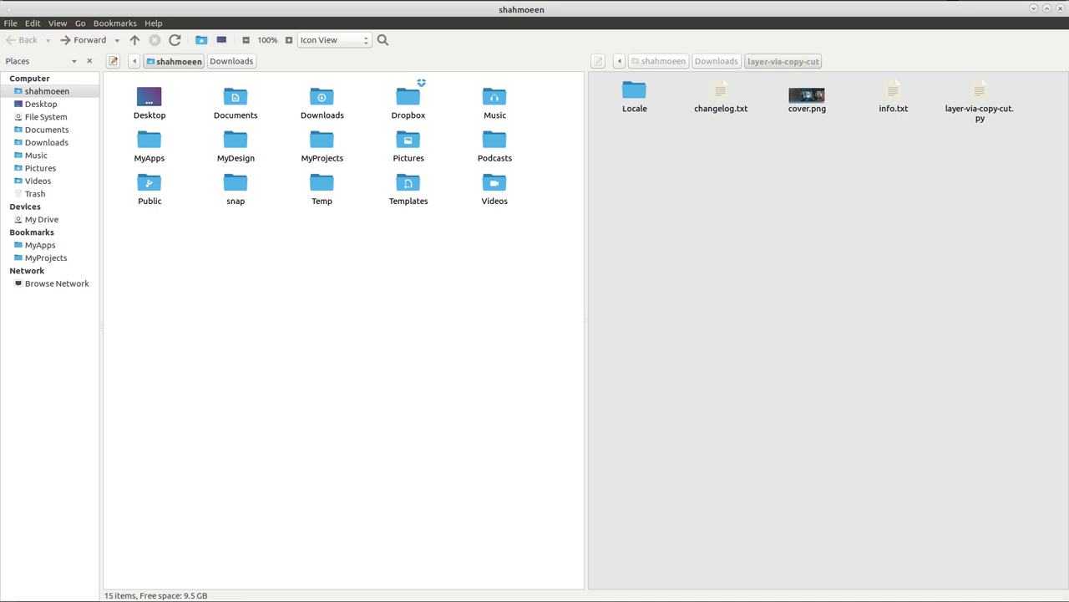
pyautogui.hotkey('ctrl', 'h')
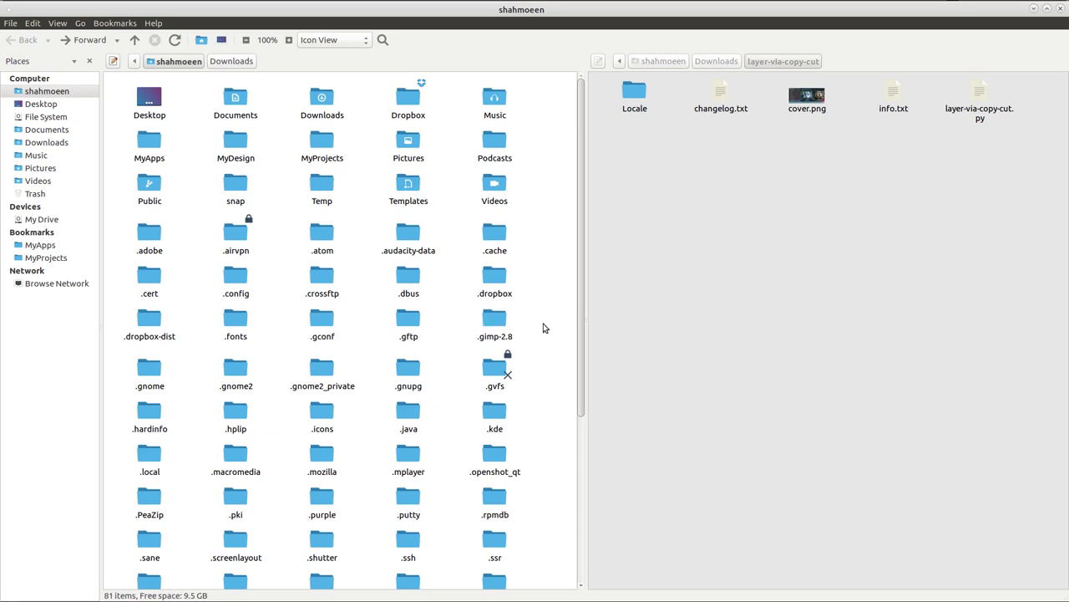
pyautogui.doubleClick(498, 324)
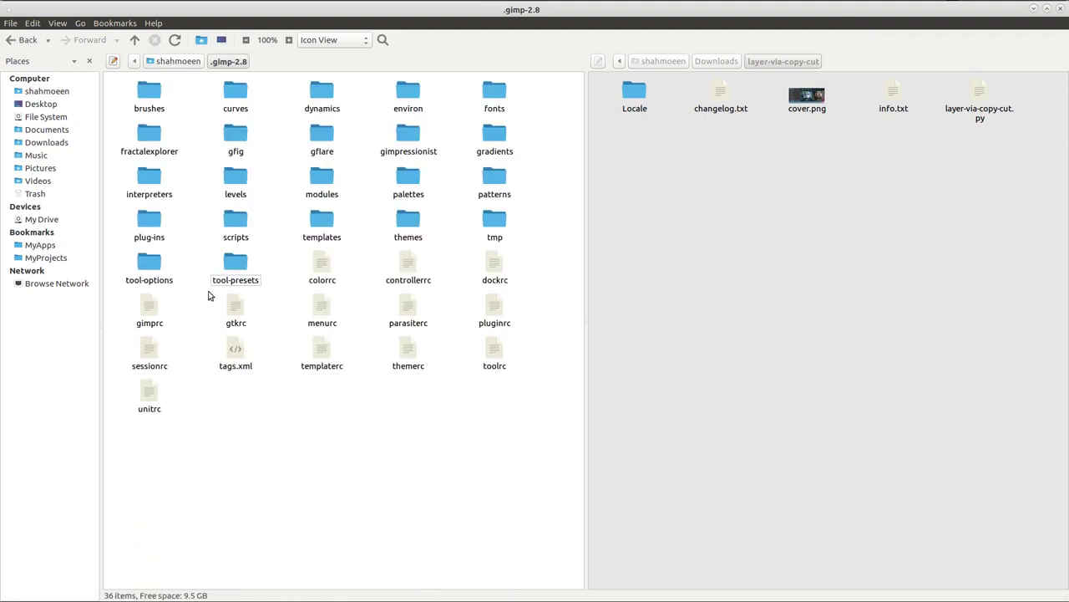
# Paste the five loose plugin items into plug-ins, then delete them again.
pyautogui.doubleClick(156, 231)
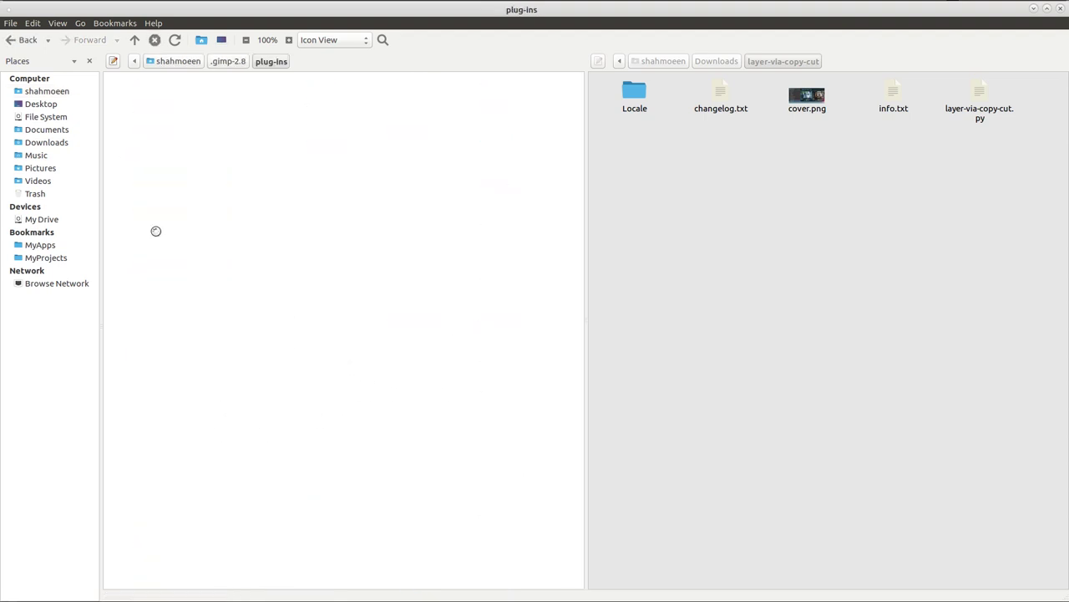
pyautogui.rightClick(292, 183)
pyautogui.click(342, 281)
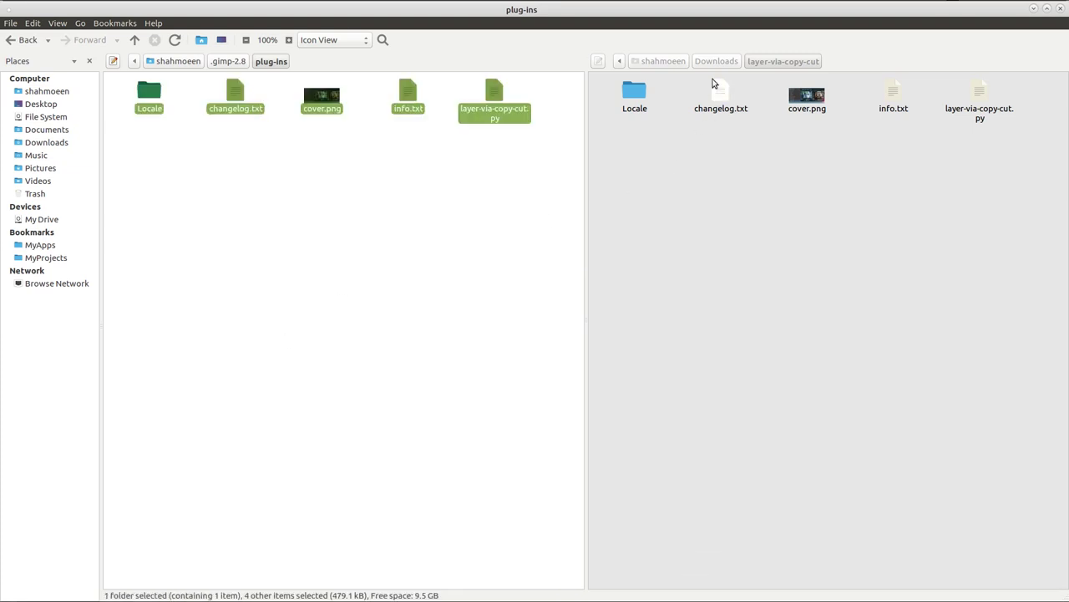
pyautogui.click(716, 63)
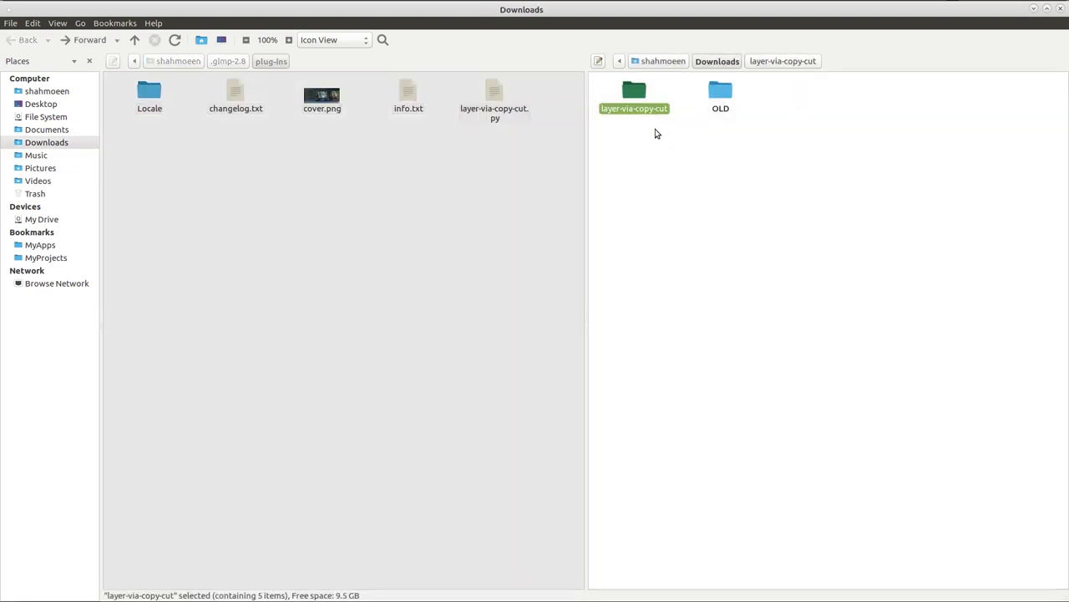
pyautogui.moveTo(151, 156); pyautogui.dragTo(507, 84)
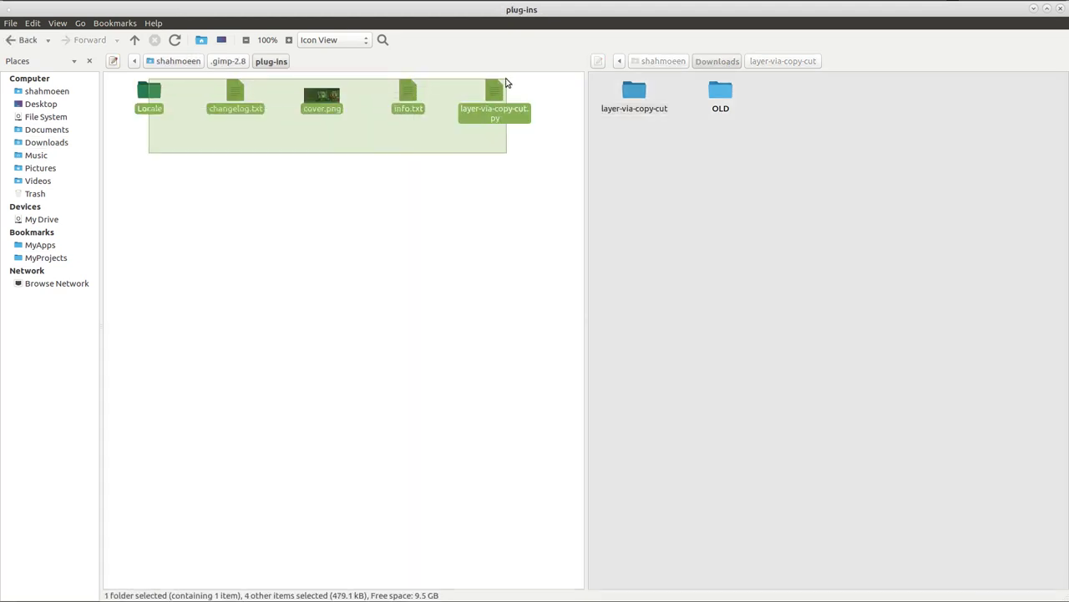
pyautogui.press('Delete')
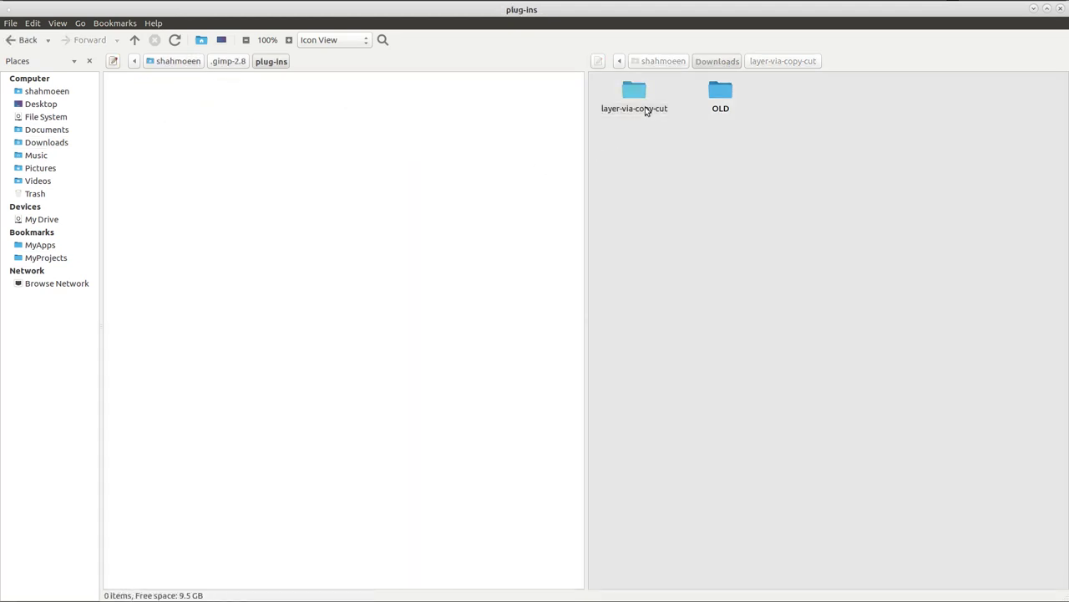
# Copy the whole layer-via-copy-cut folder from Downloads into plug-ins and open it.
pyautogui.doubleClick(645, 105)
pyautogui.click(720, 61)
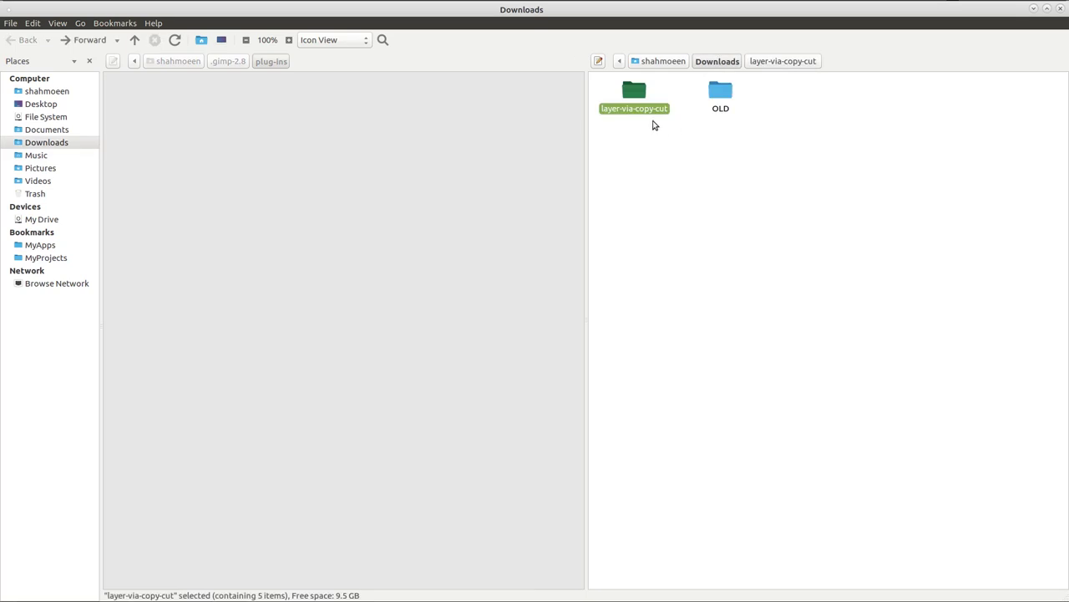
pyautogui.hotkey('ctrl', 'c')
pyautogui.click(287, 134)
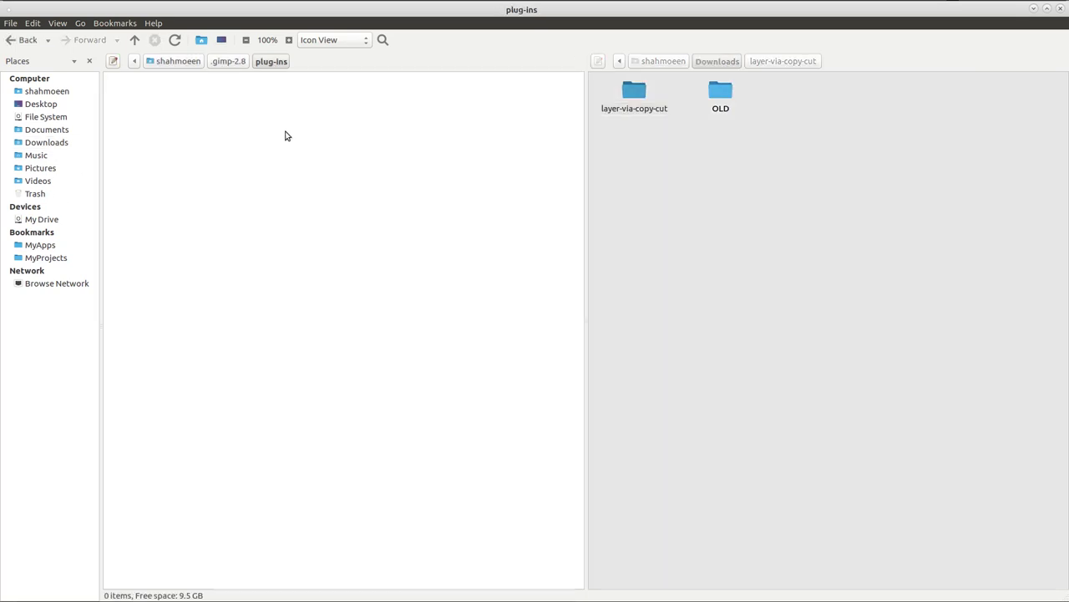
pyautogui.rightClick(286, 134)
pyautogui.click(284, 245)
pyautogui.click(139, 122)
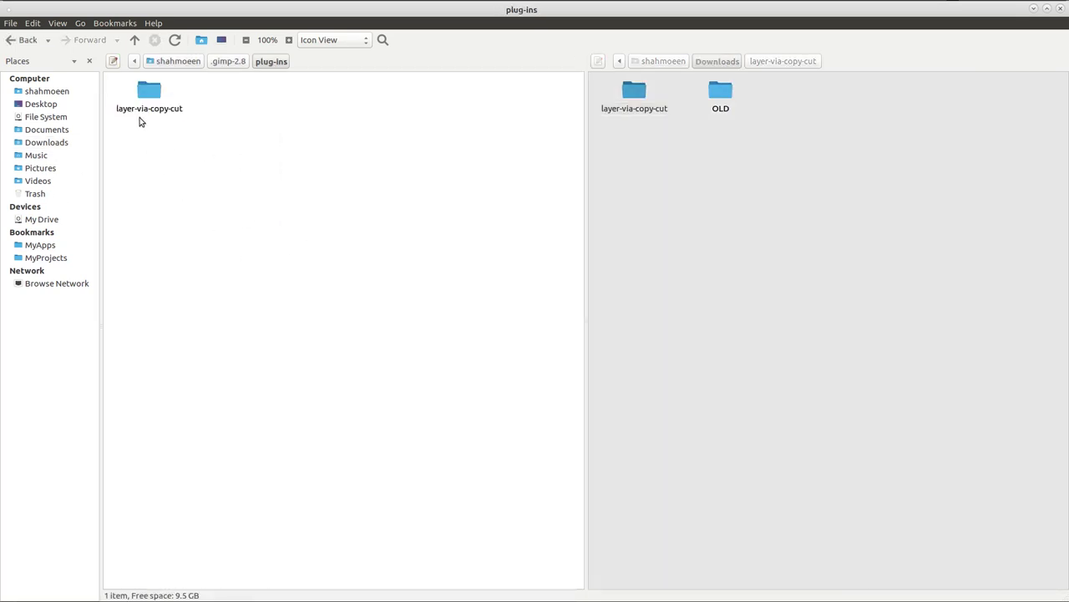
pyautogui.doubleClick(142, 104)
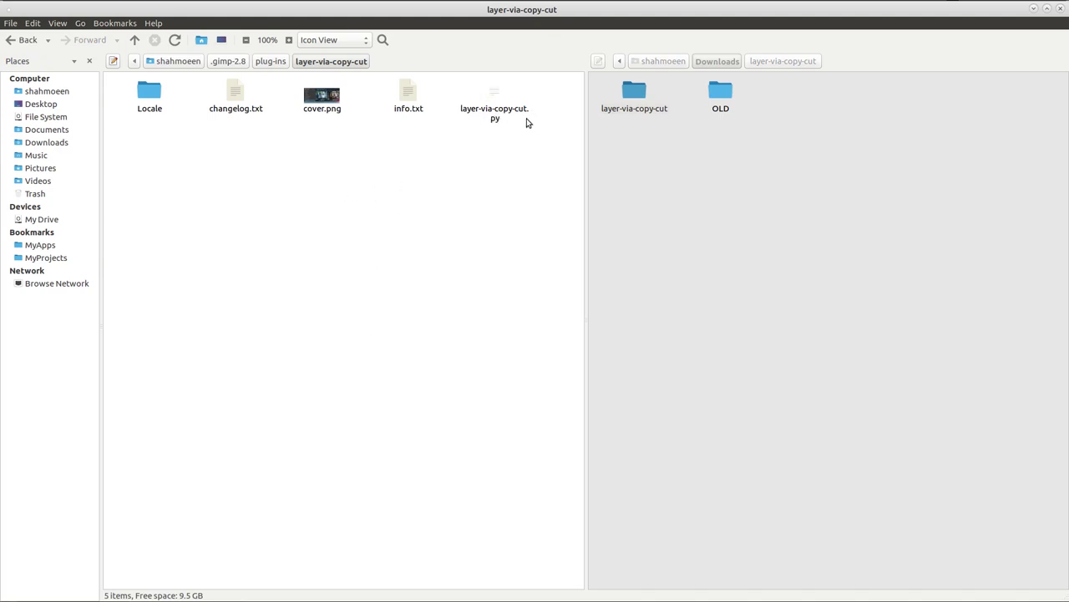
# Allow layer-via-copy-cut.py to execute as a program in its Permissions properties.
pyautogui.rightClick(497, 124)
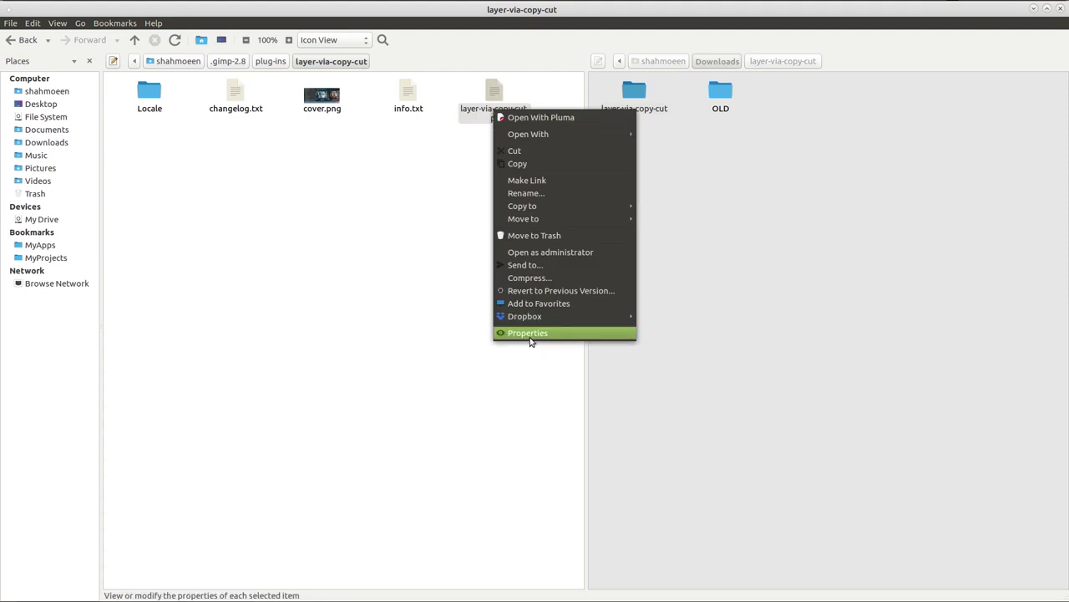
pyautogui.click(530, 335)
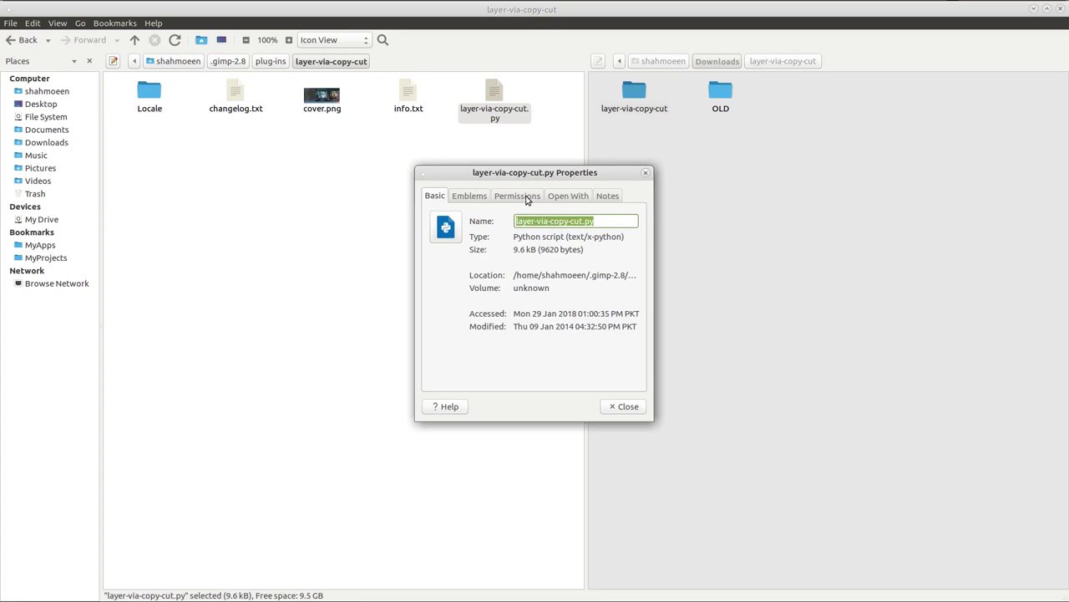
pyautogui.click(527, 199)
pyautogui.click(522, 345)
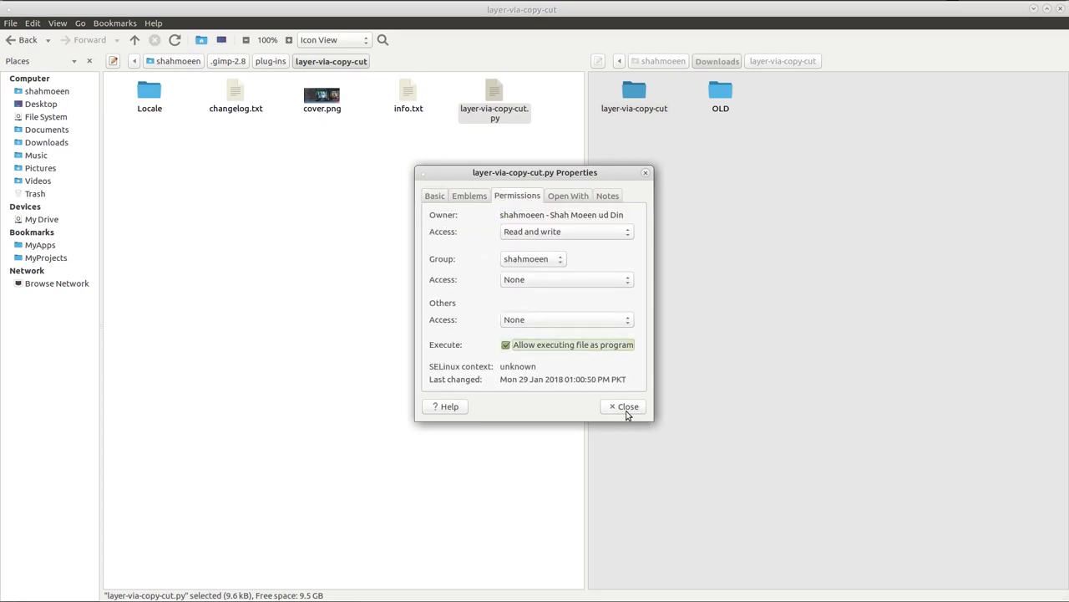
pyautogui.click(617, 408)
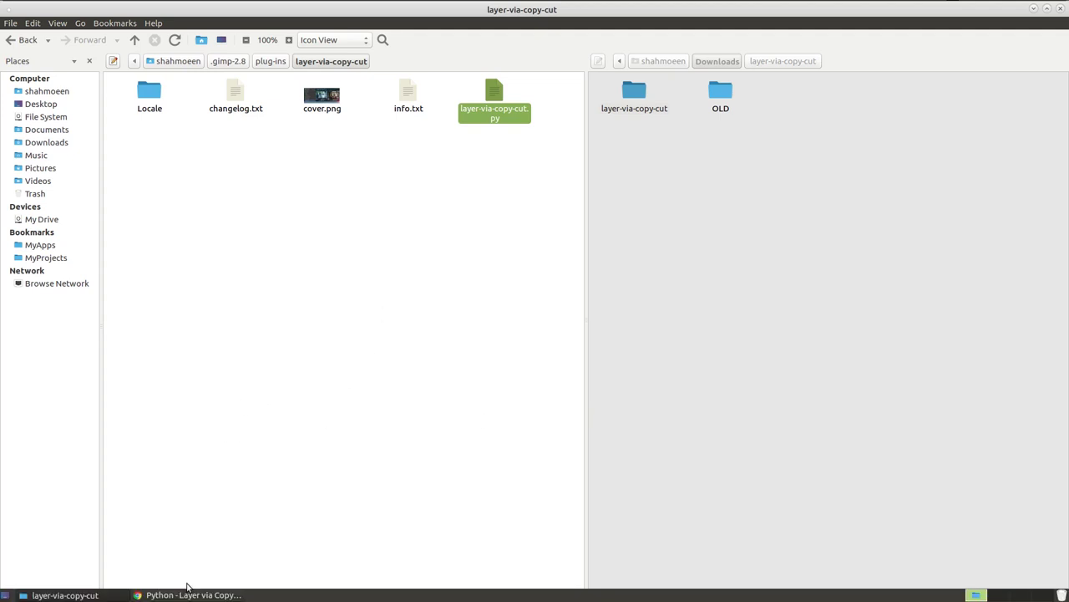
pyautogui.click(389, 267)
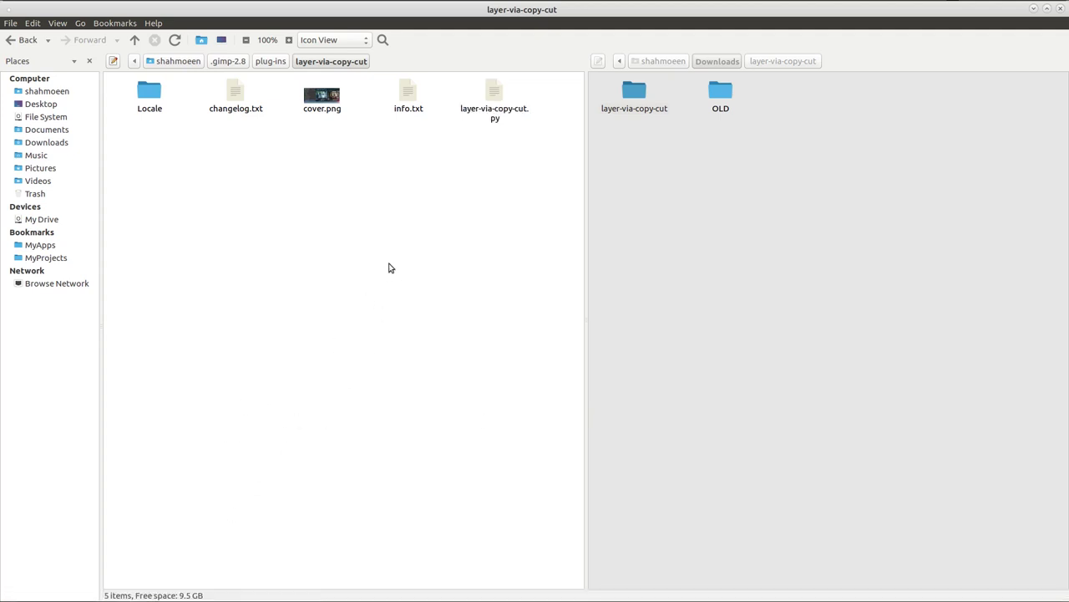
pyautogui.hotkey('ctrl', 'space')
pyautogui.write('g')
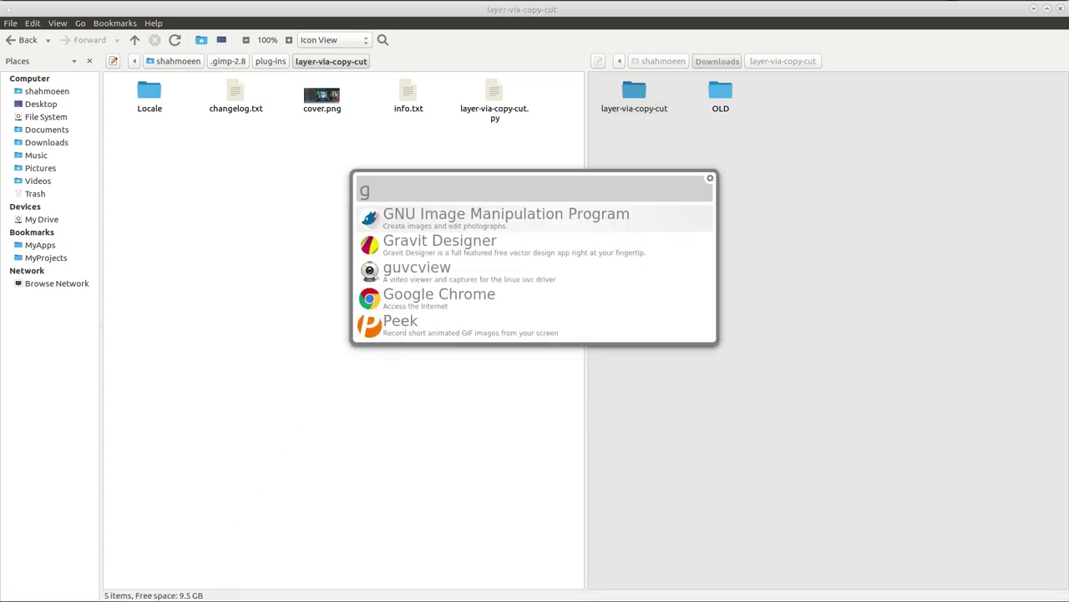
pyautogui.press('Return')
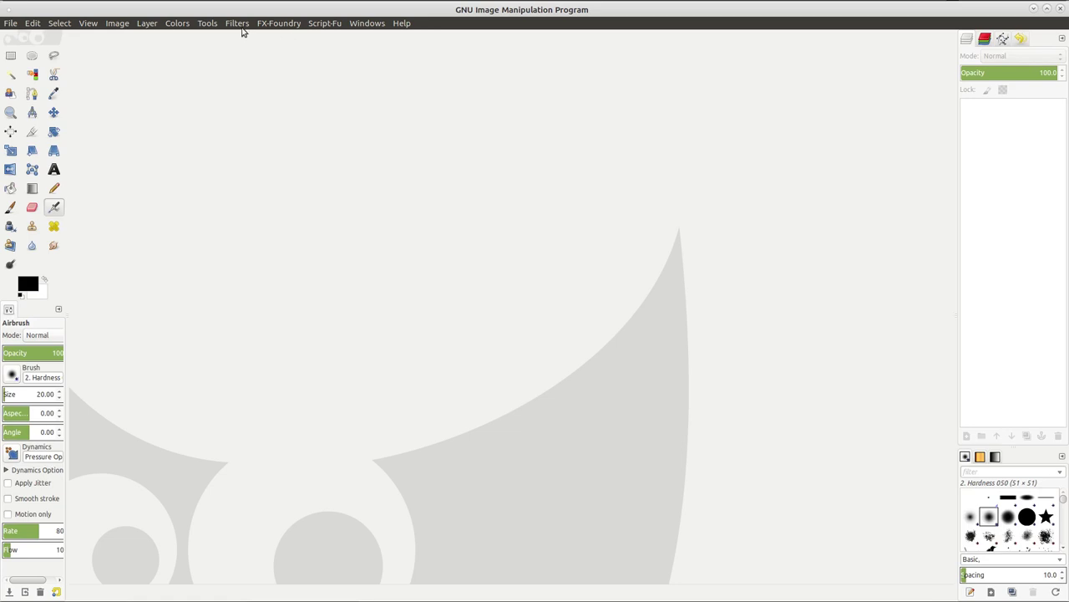
pyautogui.click(158, 23)
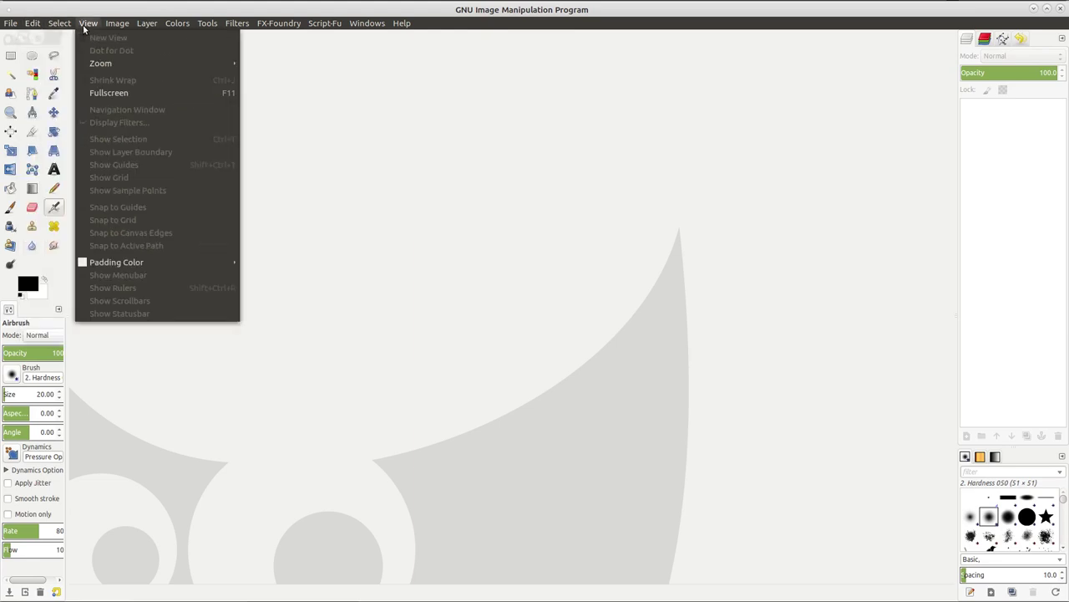
pyautogui.moveTo(147, 24)
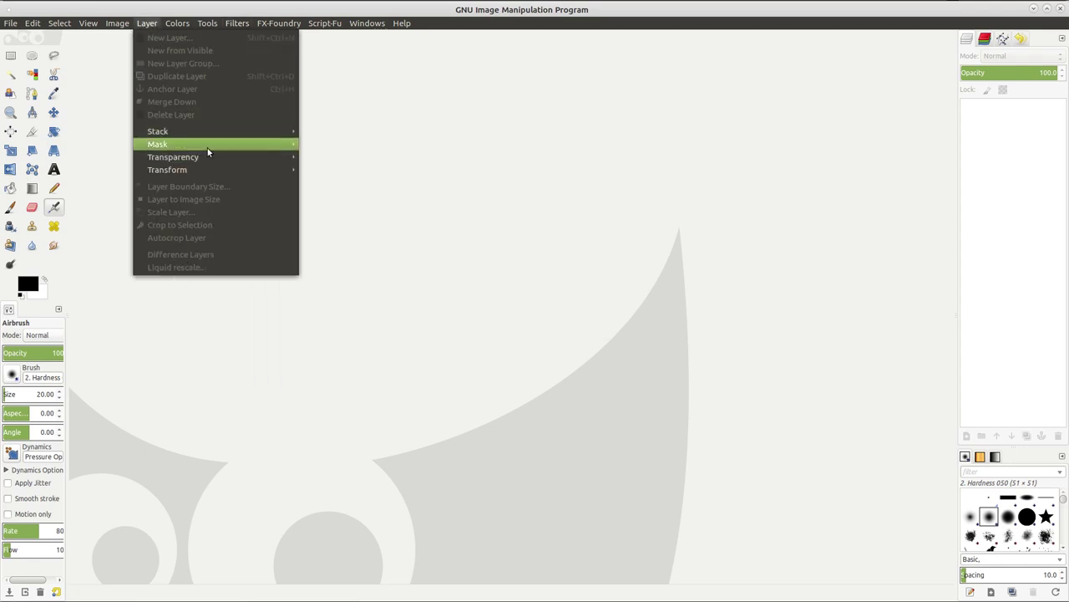
pyautogui.moveTo(173, 157)
pyautogui.click(593, 110)
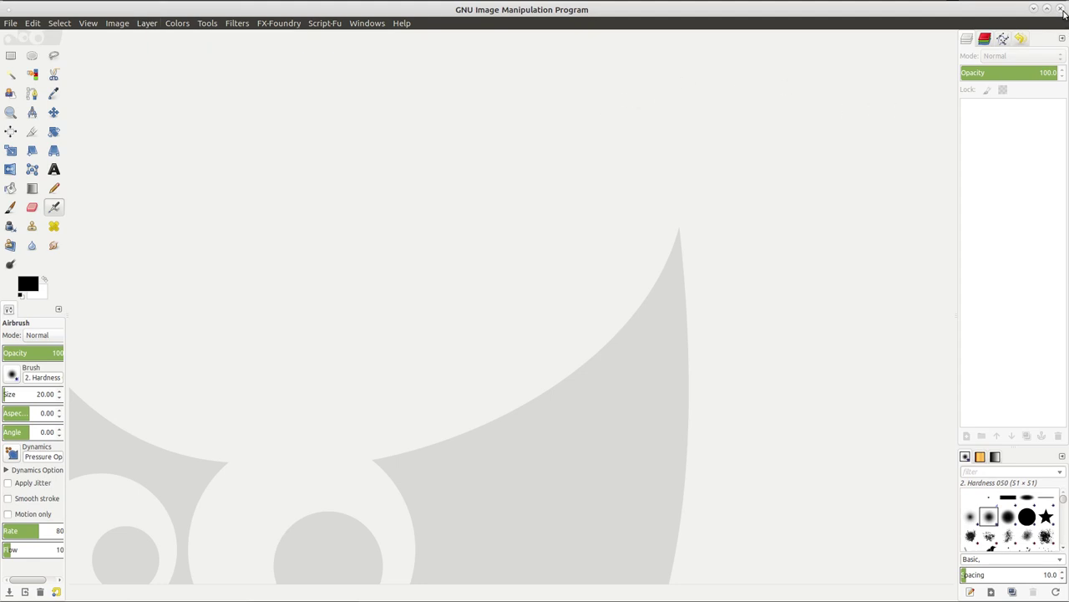
pyautogui.click(197, 594)
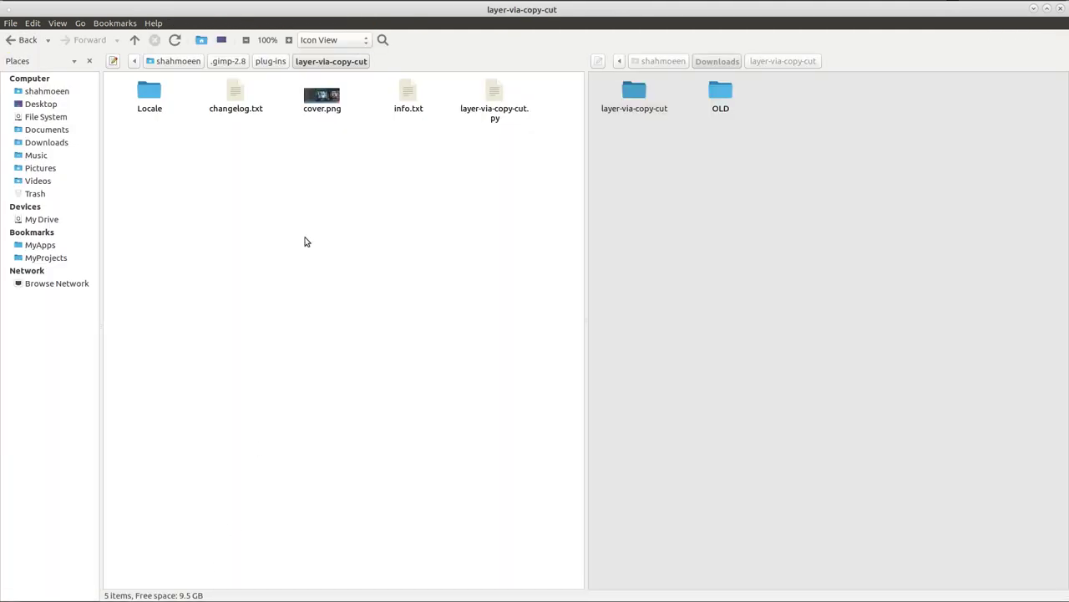
# Move the five plugin files up into plug-ins and delete the leftover layer-via-copy-cut folder.
pyautogui.moveTo(147, 136)
pyautogui.mouseDown()
pyautogui.moveTo(289, 101)
pyautogui.moveTo(573, 65)
pyautogui.mouseUp()
pyautogui.hotkey('ctrl', 'x')
pyautogui.click(275, 64)
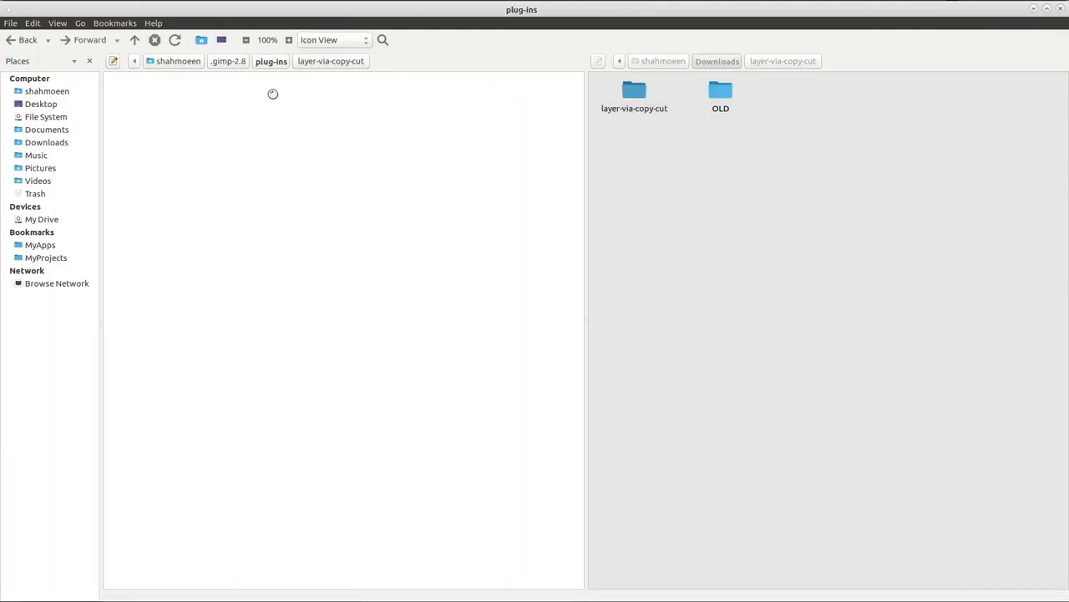
pyautogui.rightClick(316, 175)
pyautogui.click(336, 272)
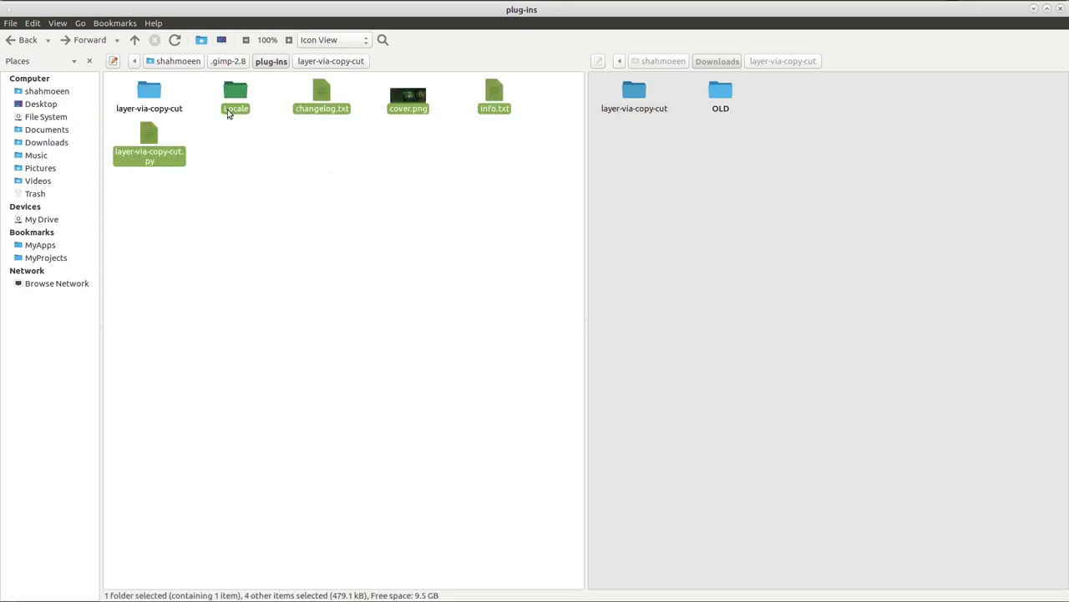
pyautogui.click(149, 93)
pyautogui.press('Delete')
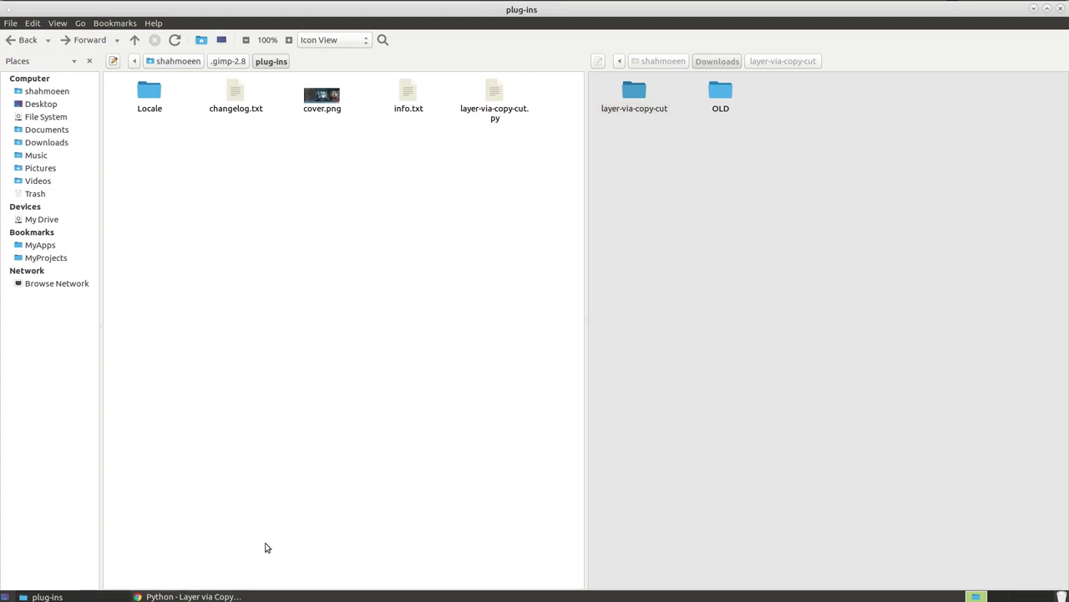
# Download the GimpPs repository as a ZIP from its GitHub page.
pyautogui.click(192, 595)
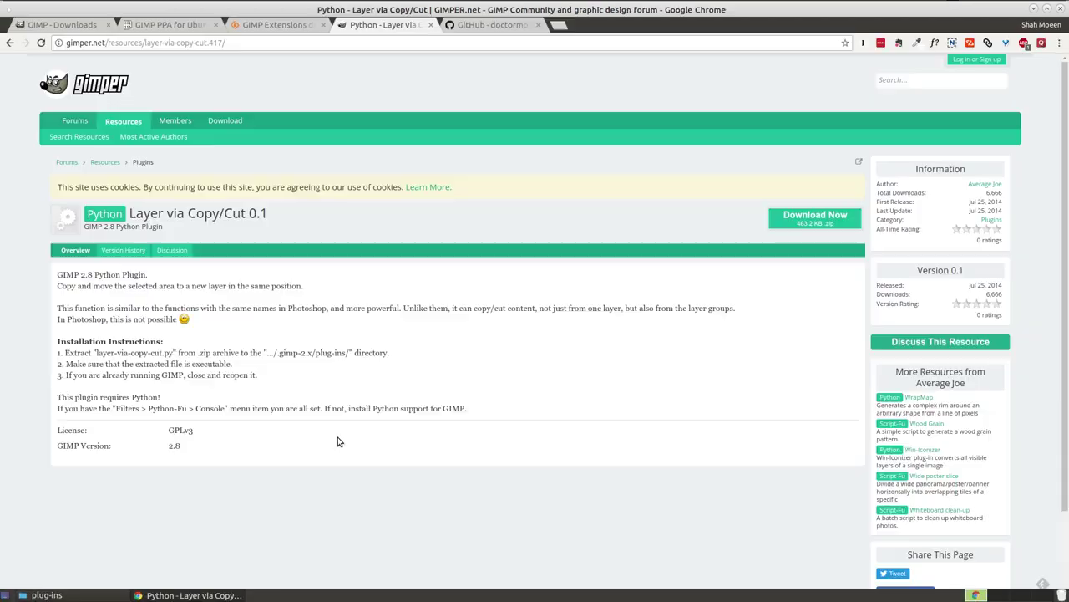
pyautogui.click(489, 25)
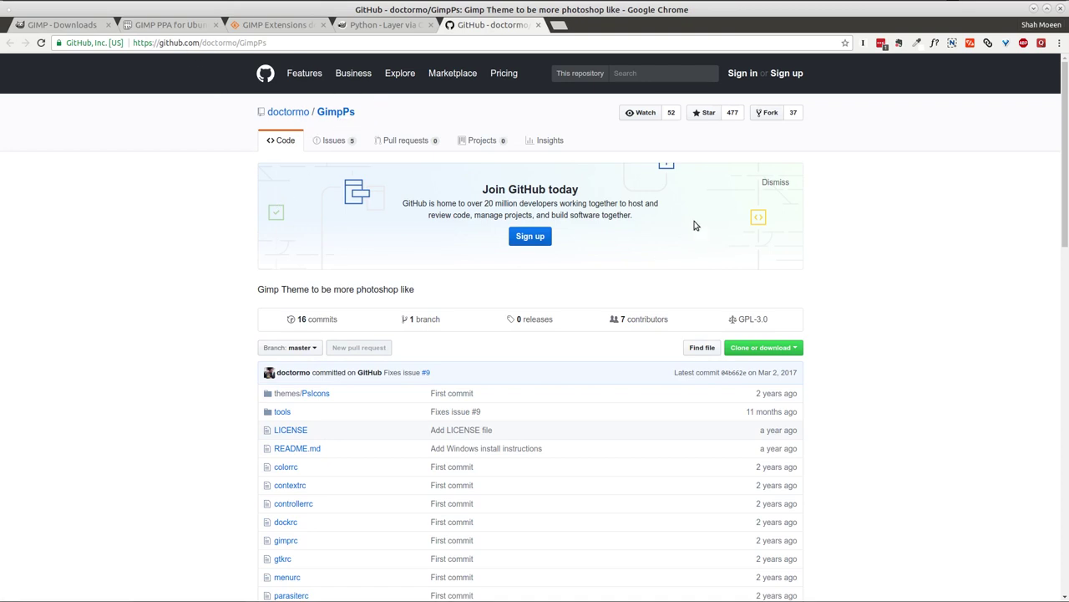
pyautogui.scroll(-3, 756, 185)
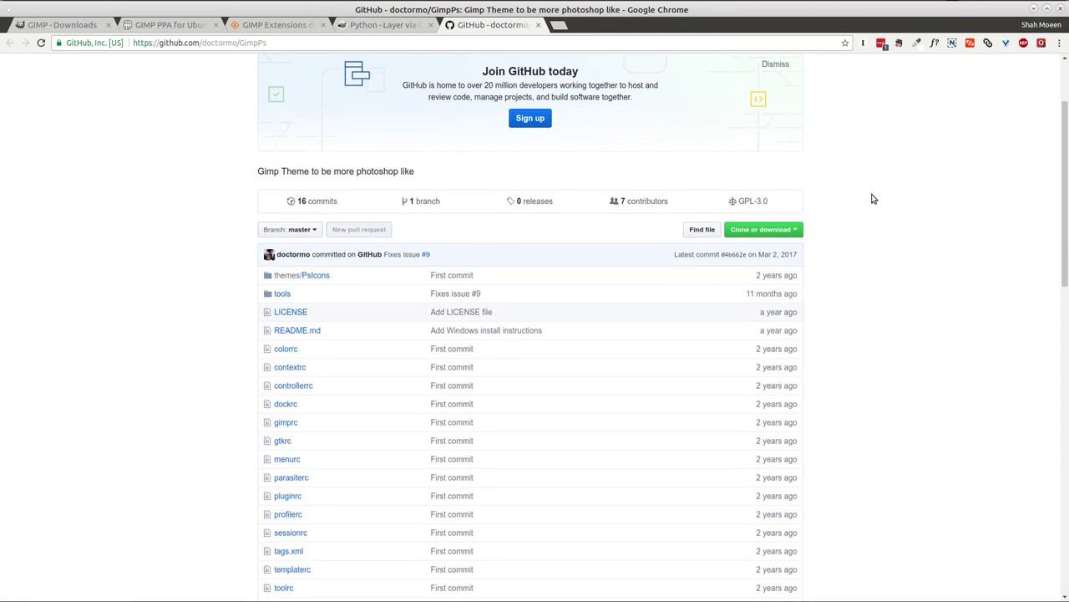
pyautogui.scroll(-4, 869, 250)
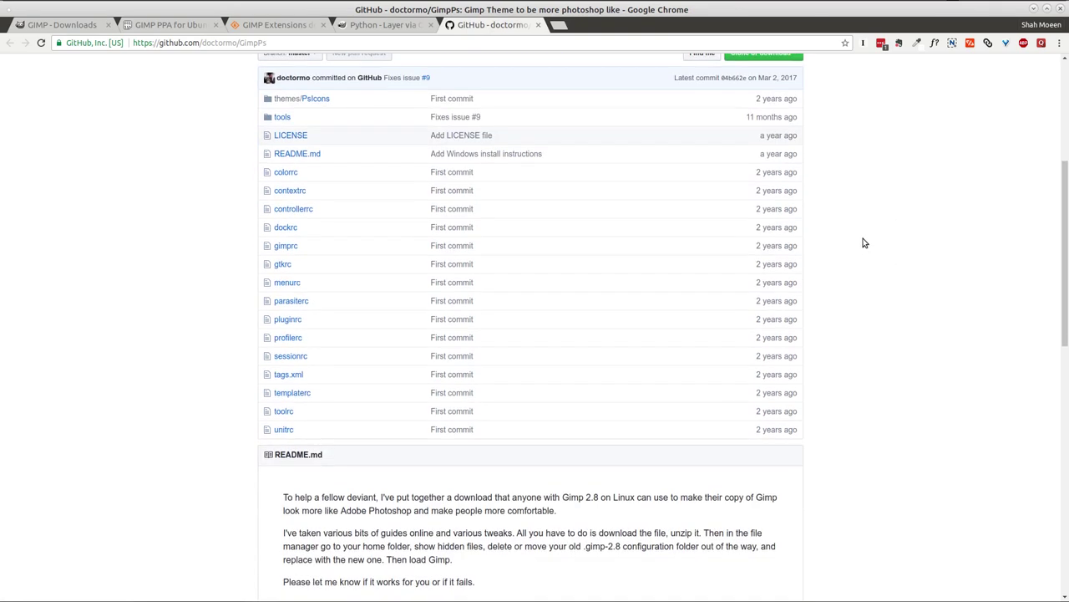
pyautogui.scroll(5, 861, 230)
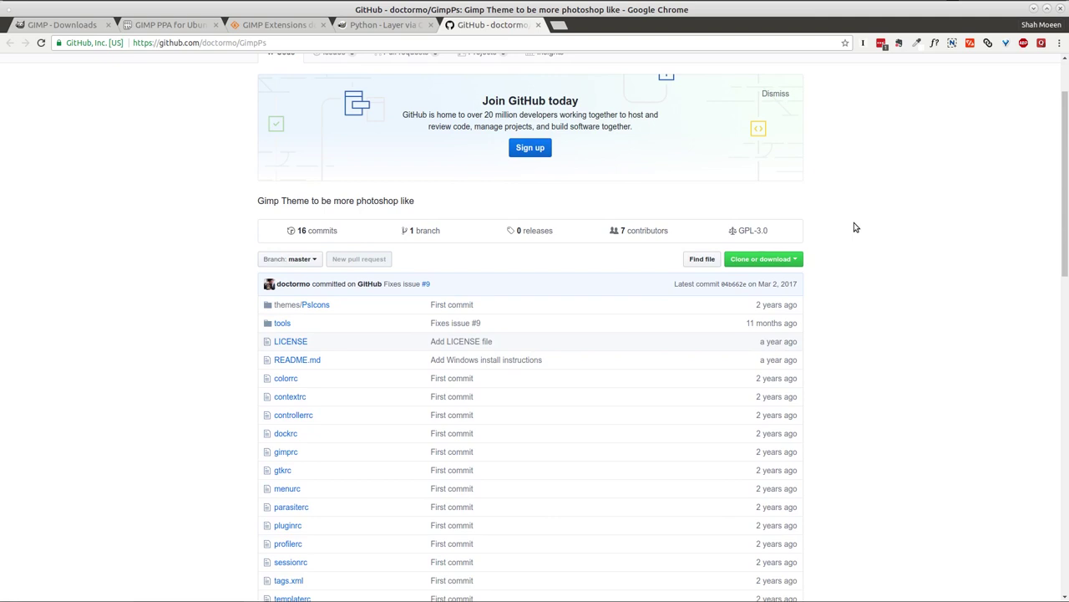
pyautogui.scroll(-2, 854, 226)
pyautogui.click(797, 171)
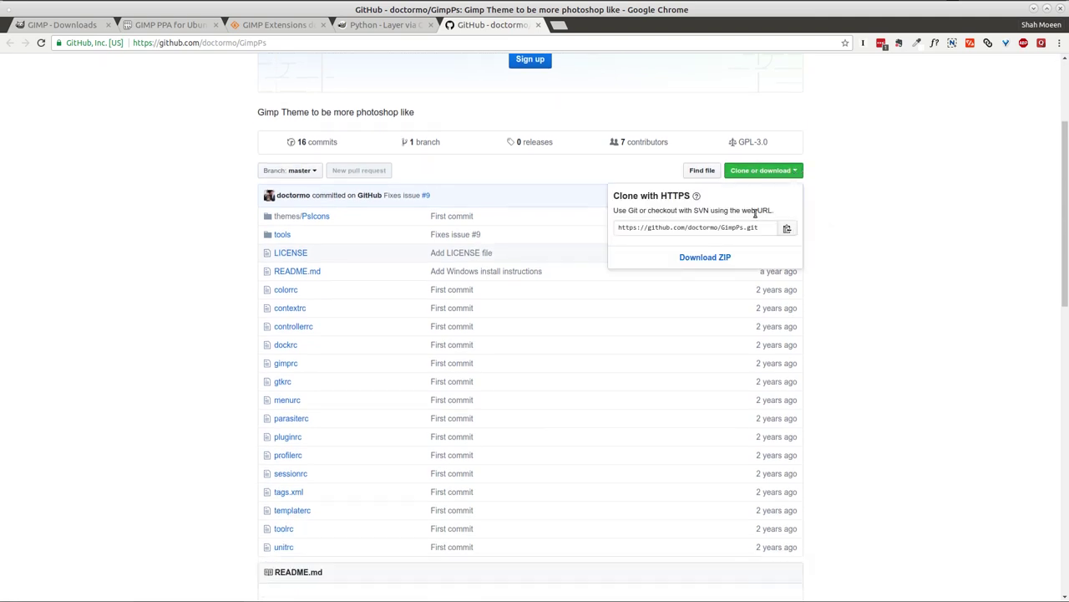
pyautogui.click(710, 256)
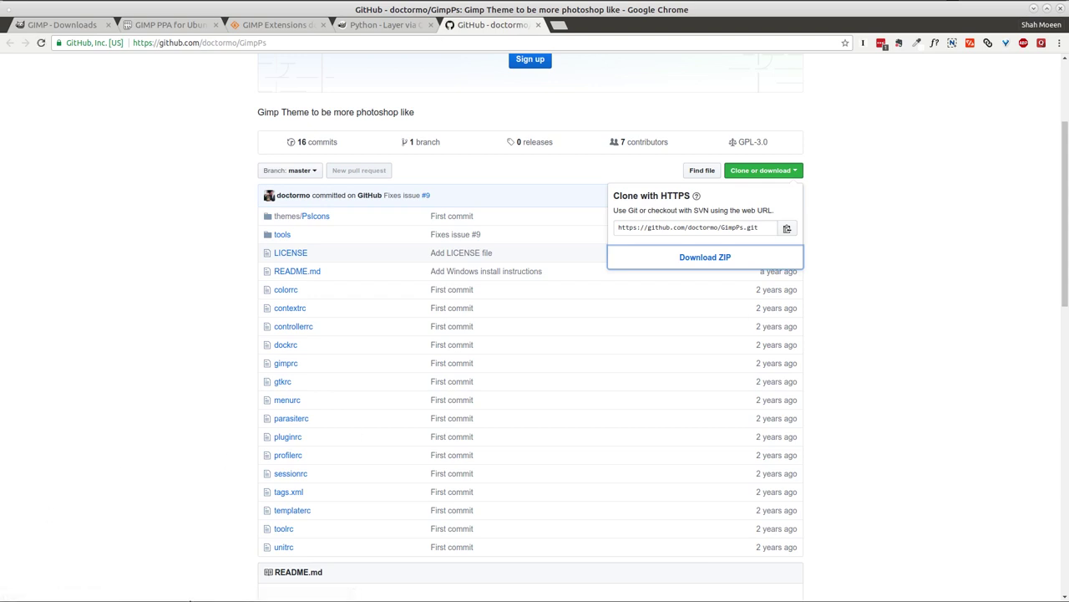
# Confirm the GimpPs-master.zip download in uGet and check it in Caja's Downloads folder.
pyautogui.click(500, 260)
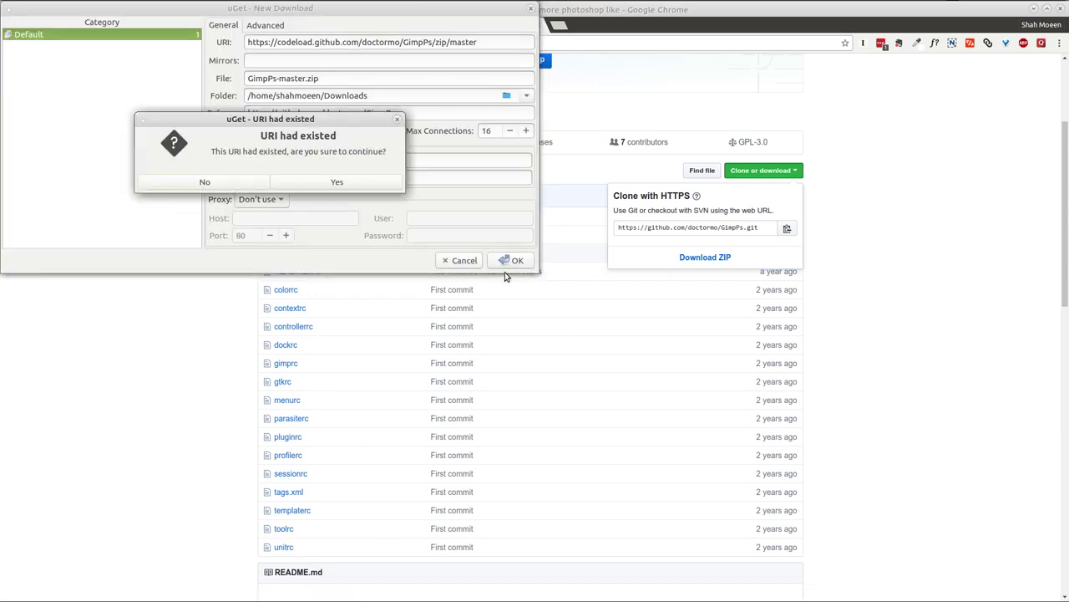
pyautogui.click(317, 183)
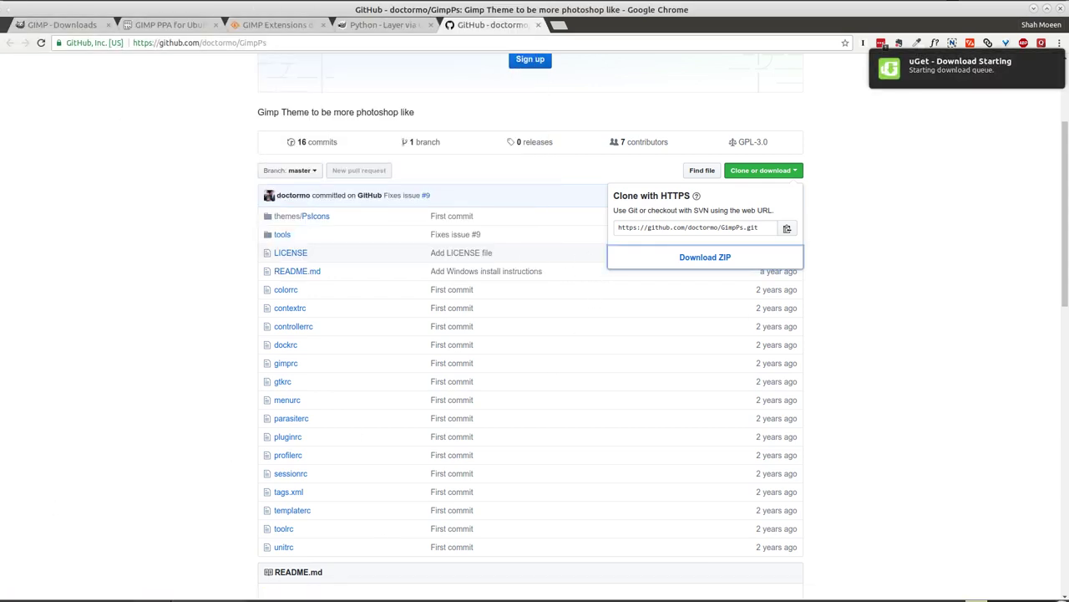
pyautogui.click(47, 595)
pyautogui.click(697, 308)
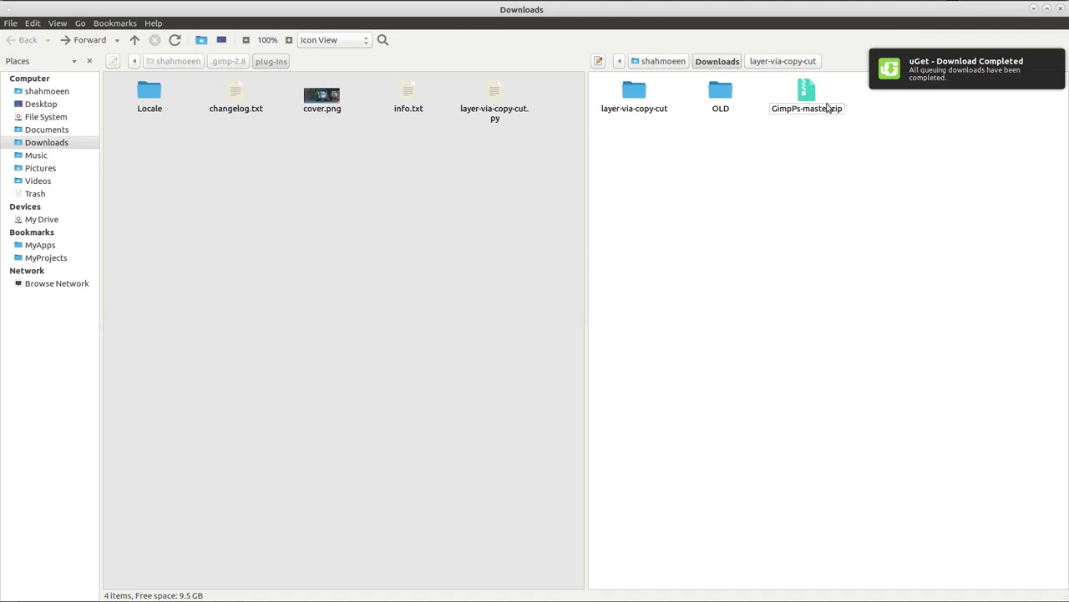
# Extract GimpPs-master.zip, delete the zip, and copy the extracted folder's 19 items.
pyautogui.click(807, 107)
pyautogui.rightClick(813, 109)
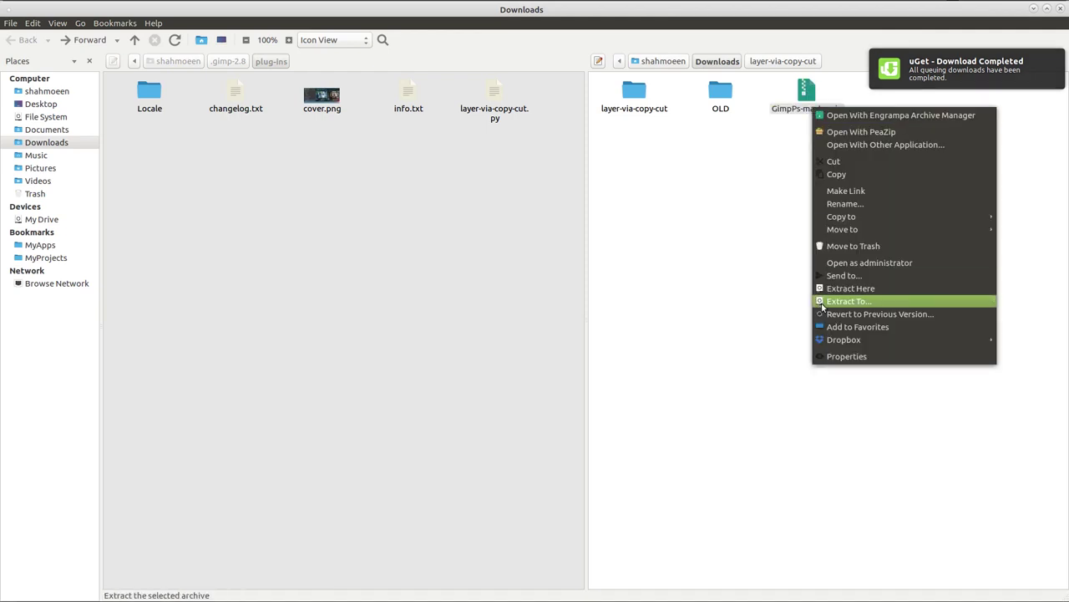
pyautogui.click(844, 288)
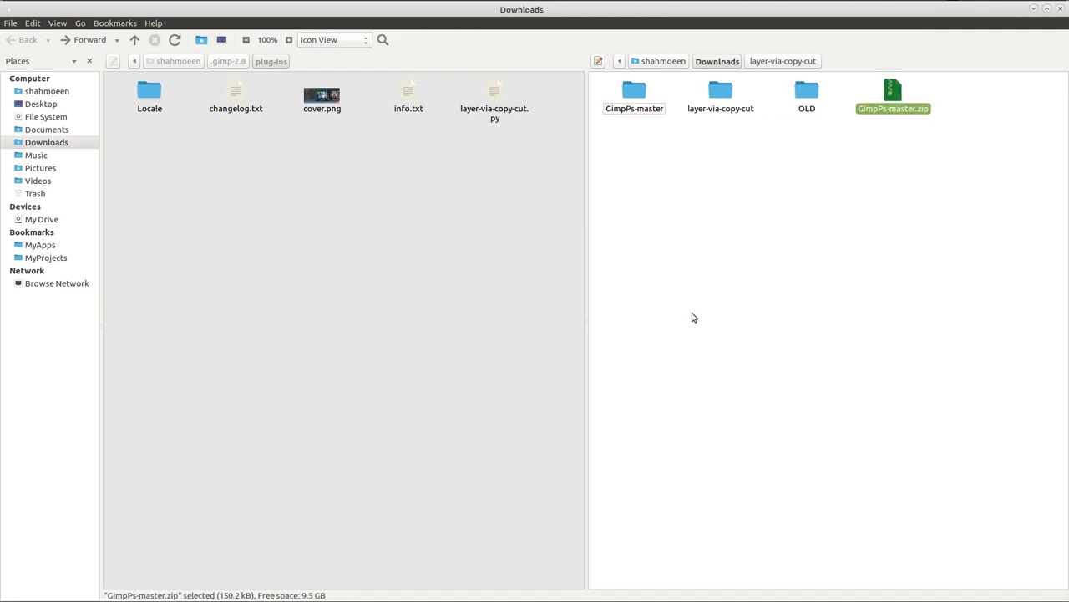
pyautogui.press('Delete')
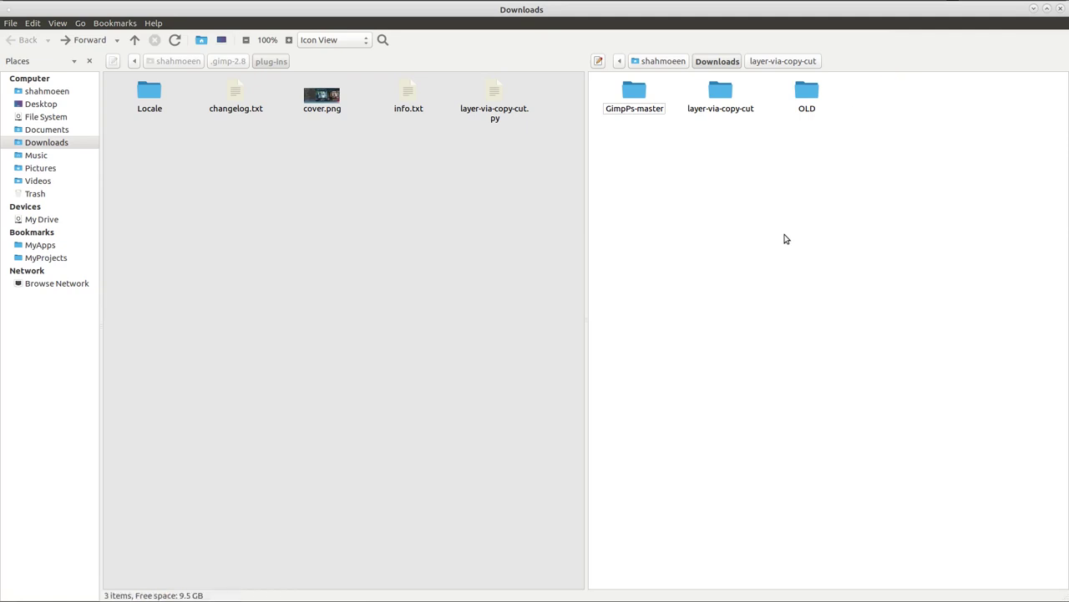
pyautogui.doubleClick(614, 113)
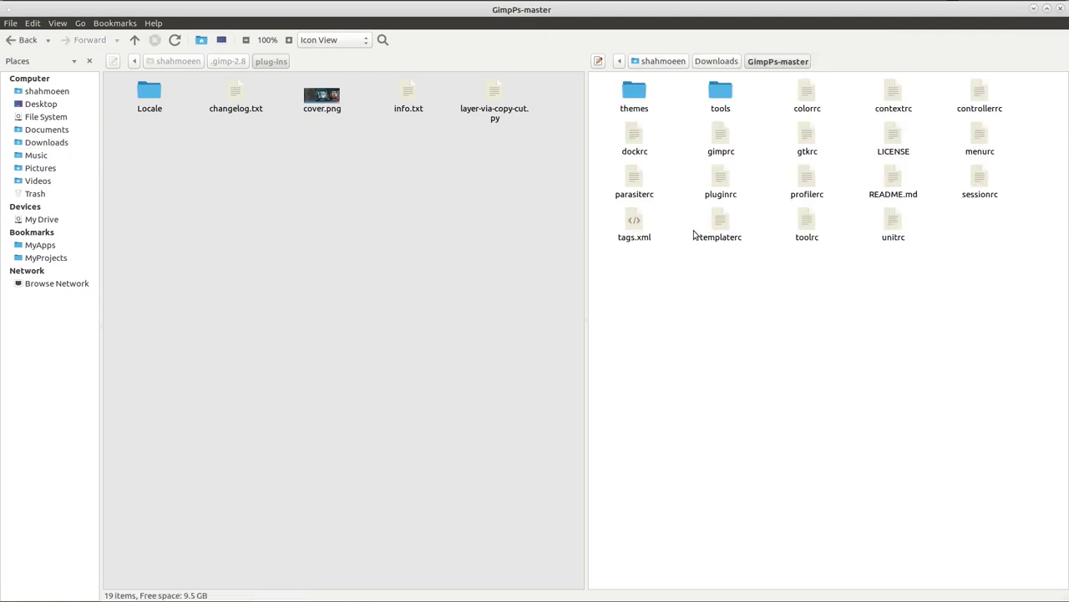
pyautogui.moveTo(624, 270); pyautogui.dragTo(1005, 86)
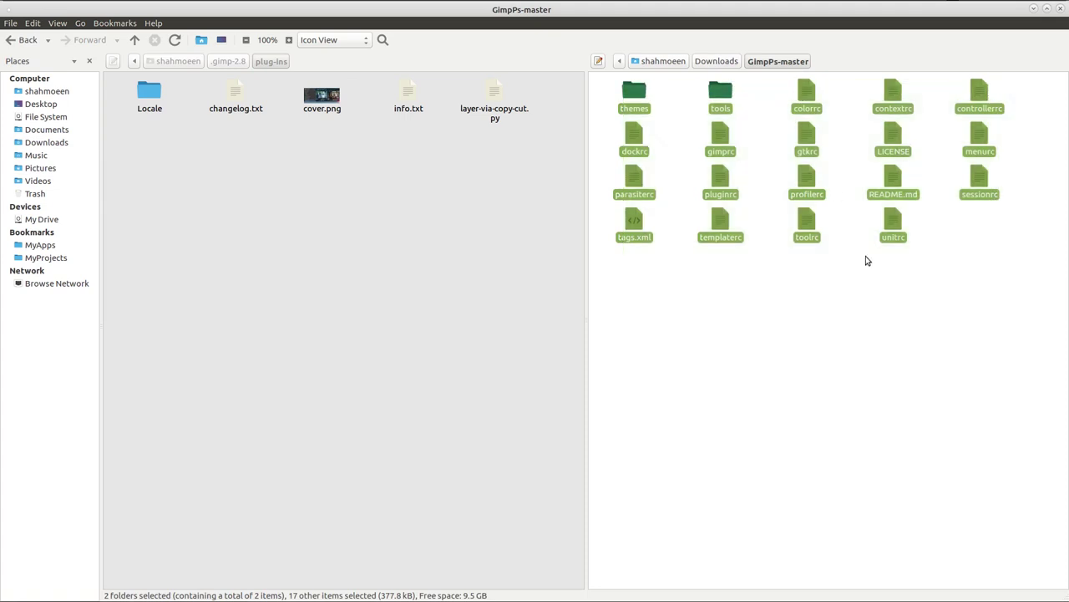
pyautogui.hotkey('ctrl', 'c')
pyautogui.click(677, 341)
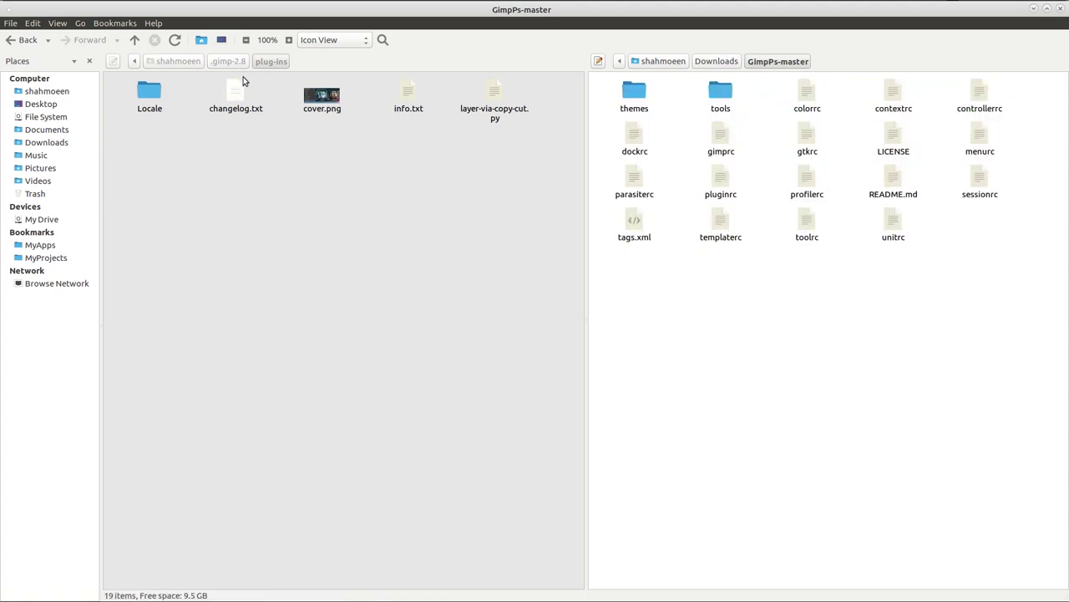
# Paste the 19 items into .gimp-2.8, merging themes and replacing all existing rc files.
pyautogui.click(233, 65)
pyautogui.click(233, 66)
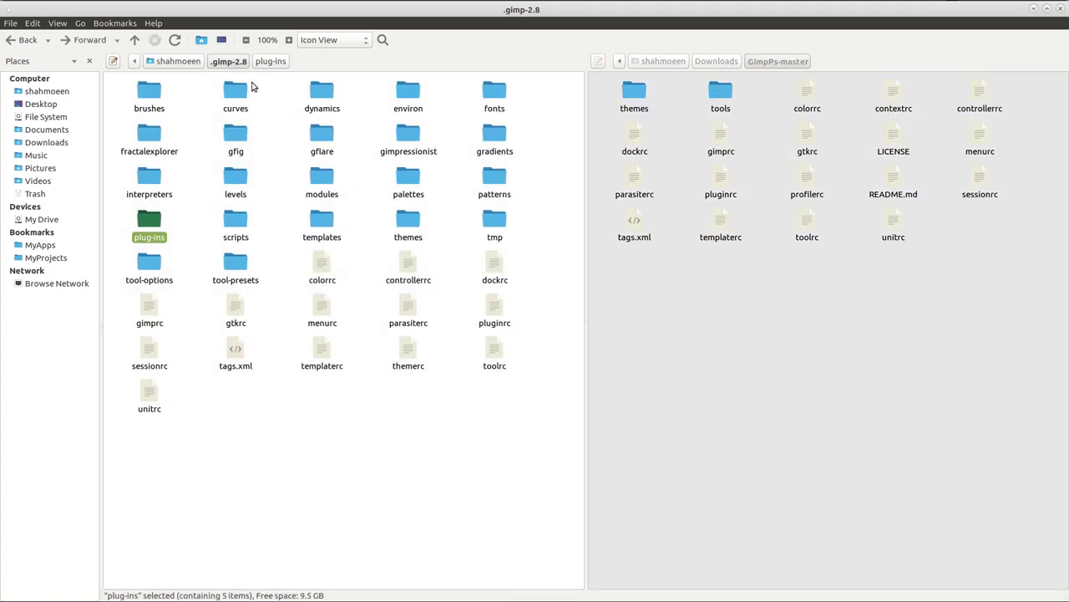
pyautogui.click(338, 436)
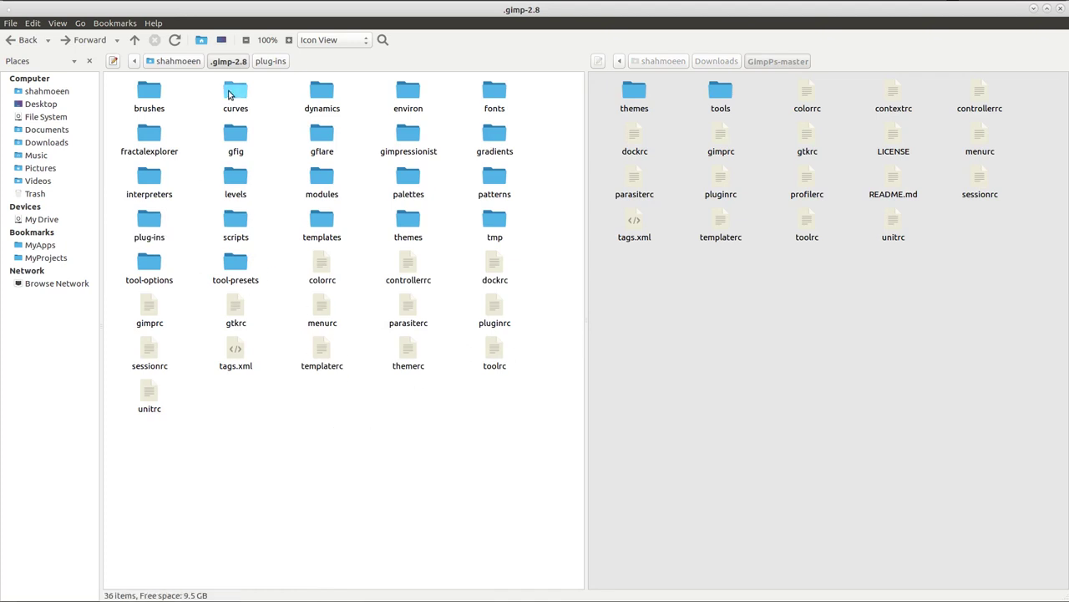
pyautogui.rightClick(384, 409)
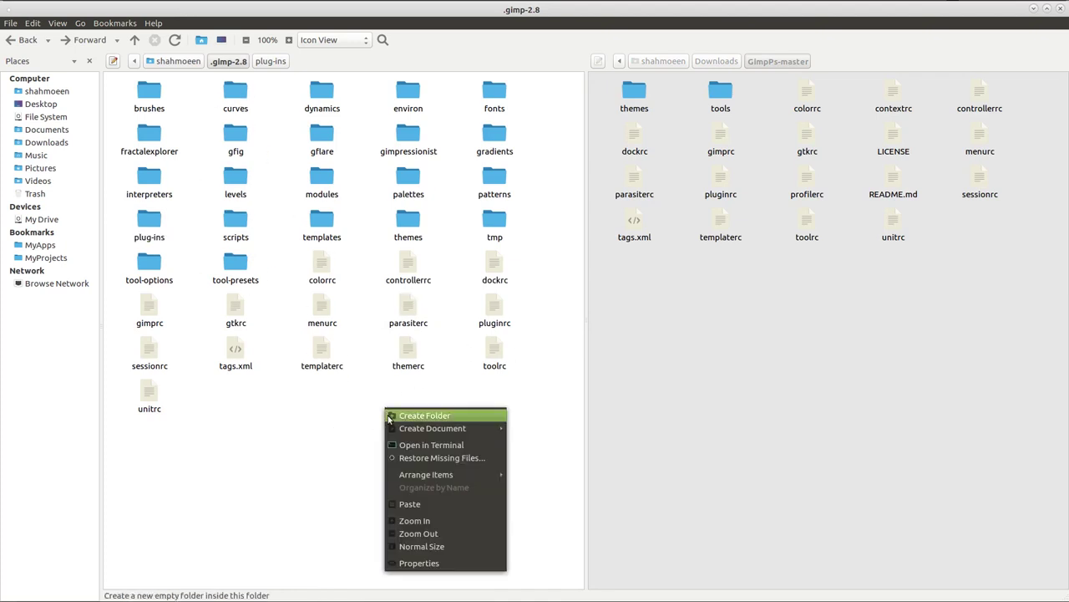
pyautogui.click(422, 504)
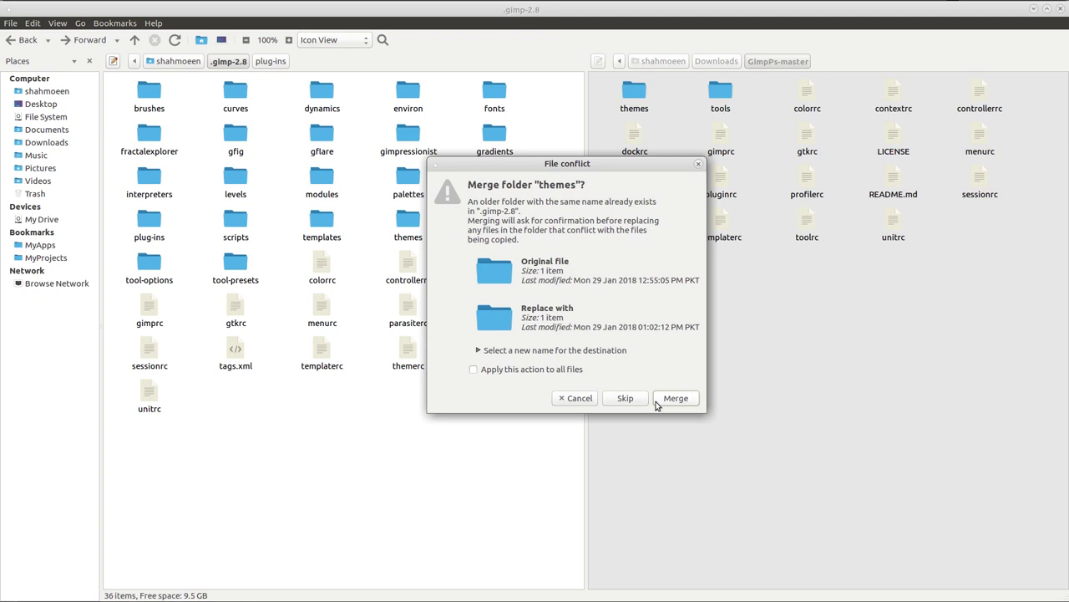
pyautogui.click(683, 401)
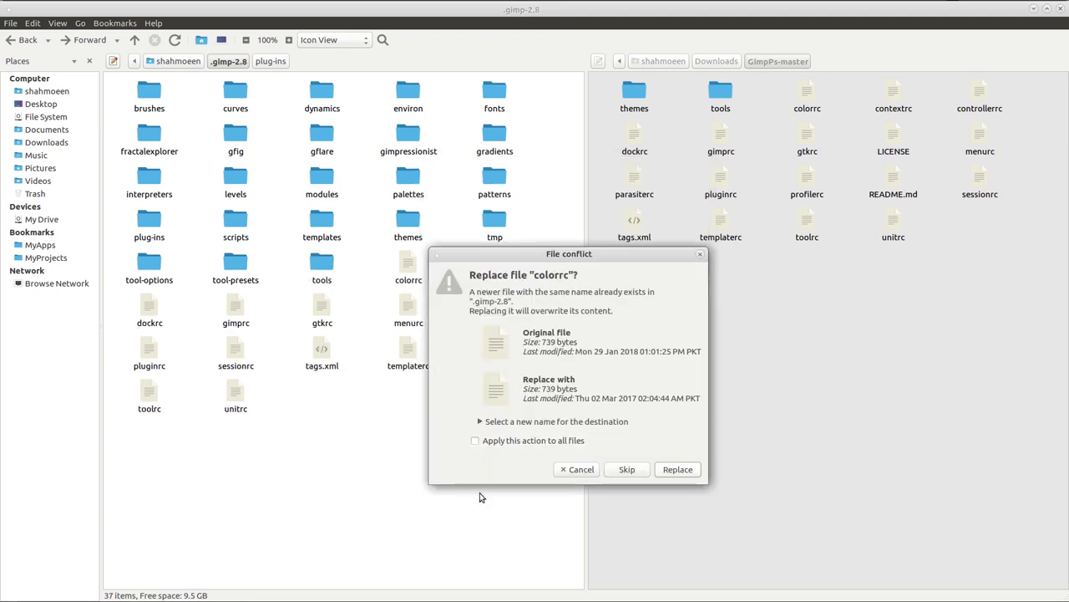
pyautogui.click(679, 470)
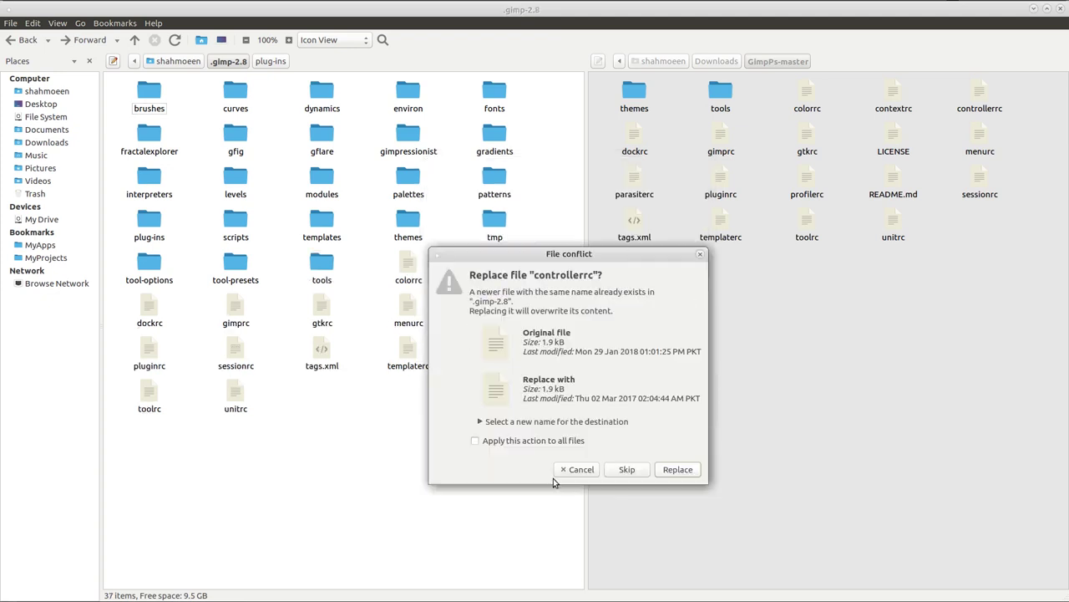
pyautogui.click(679, 471)
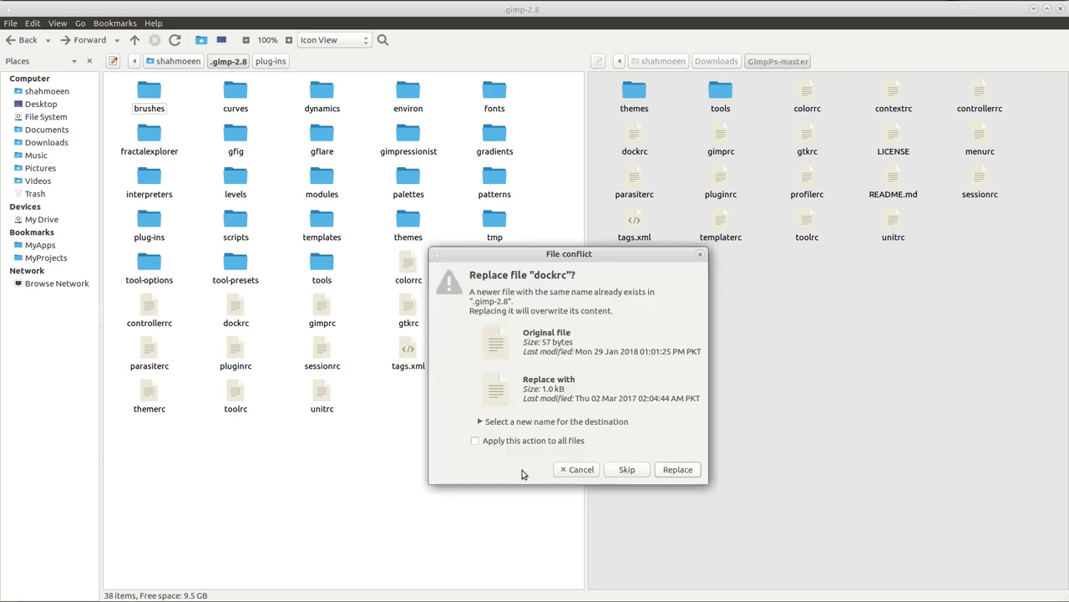
pyautogui.click(503, 440)
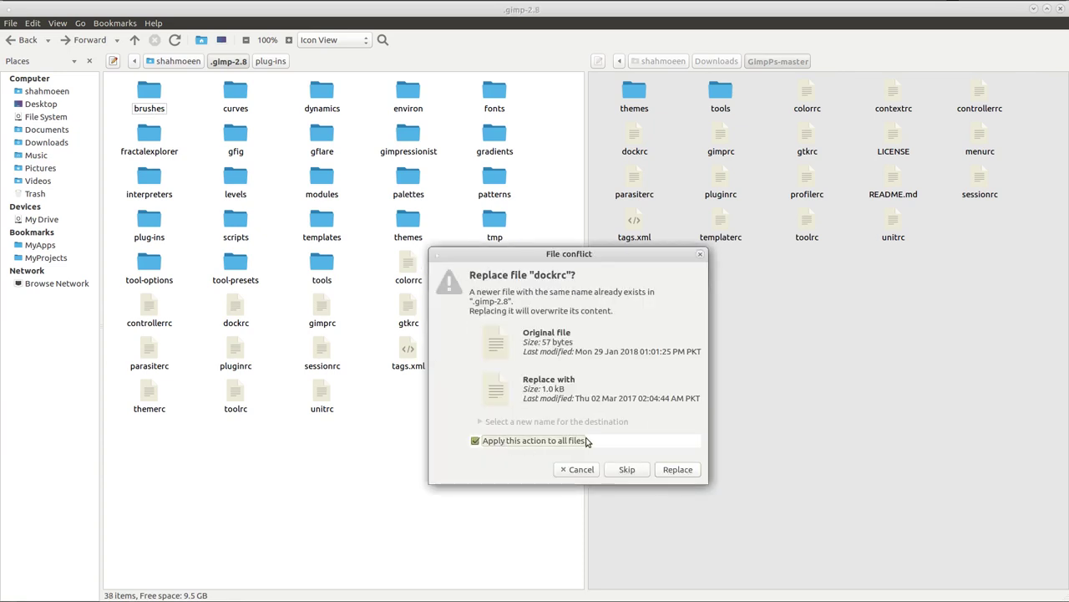
pyautogui.click(679, 469)
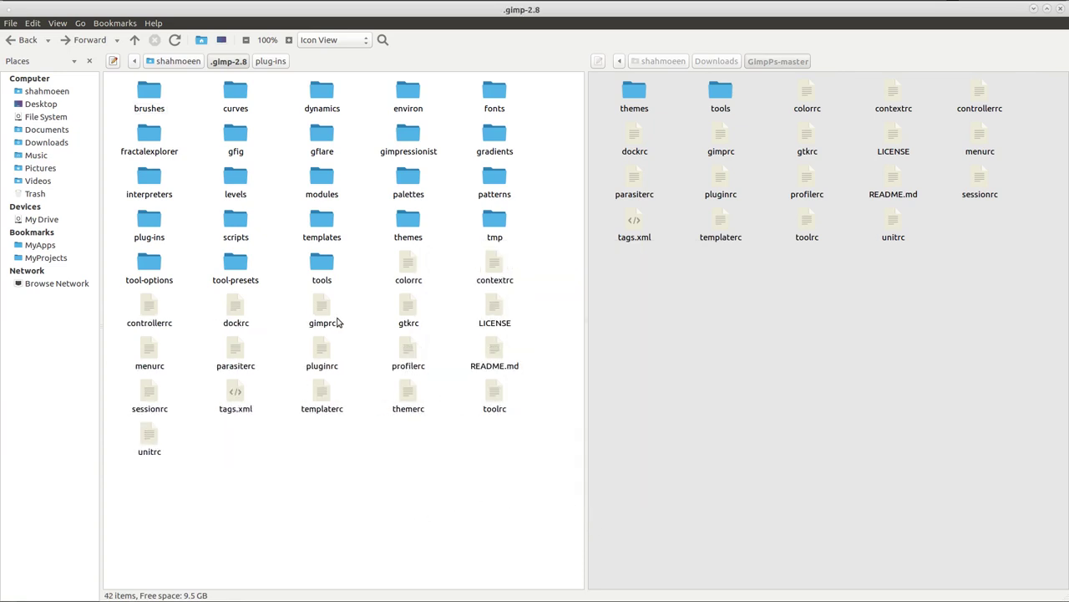
pyautogui.click(178, 61)
# Close Caja and launch GIMP by searching 'gnu' in the Dash.
pyautogui.click(793, 351)
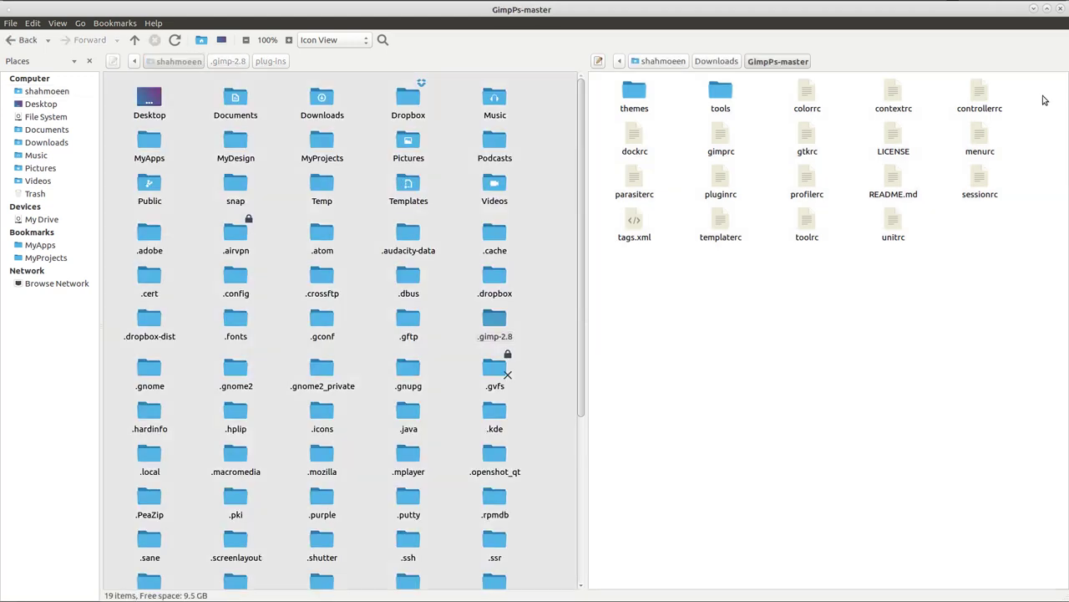
pyautogui.click(1063, 8)
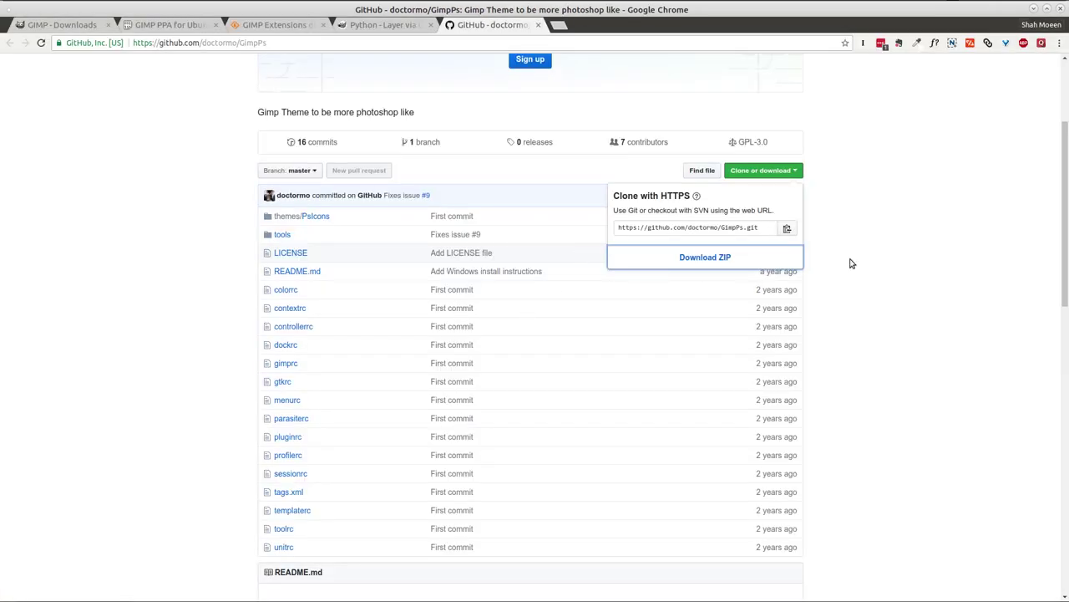
pyautogui.click(895, 232)
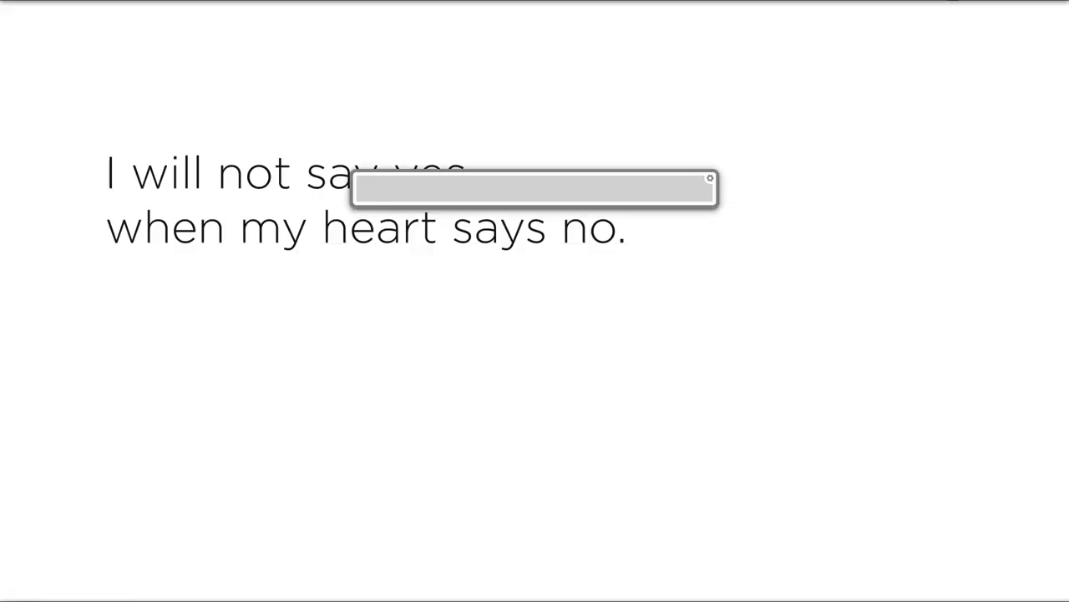
pyautogui.write('gnu')
pyautogui.press('Return')
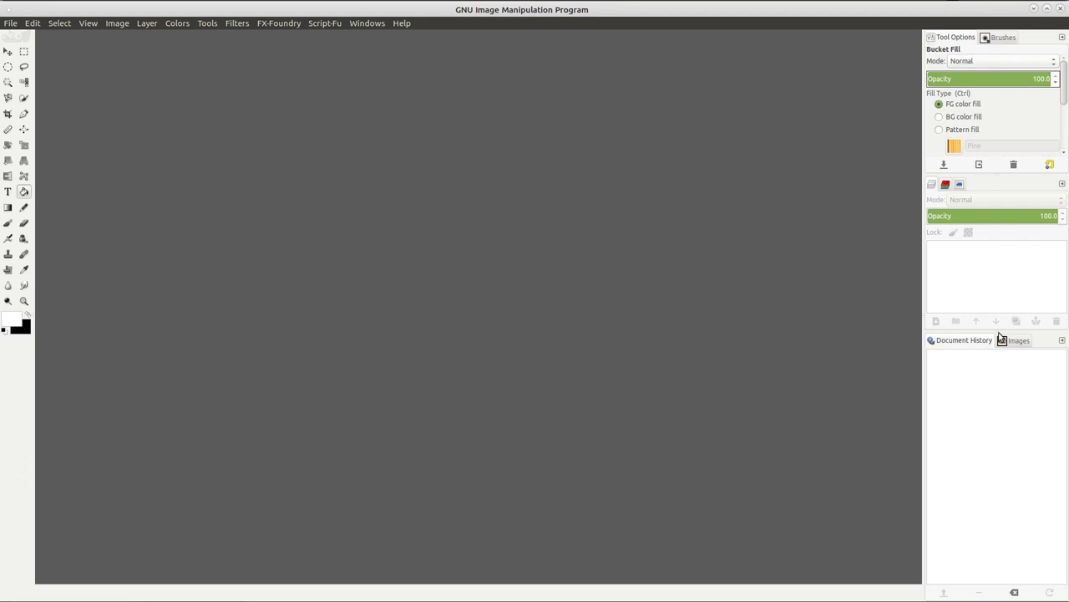
# Enlarge the layers panel, widen the right dock, and set the Move tool to 'Move the active layer'.
pyautogui.moveTo(1000, 330); pyautogui.dragTo(985, 527)
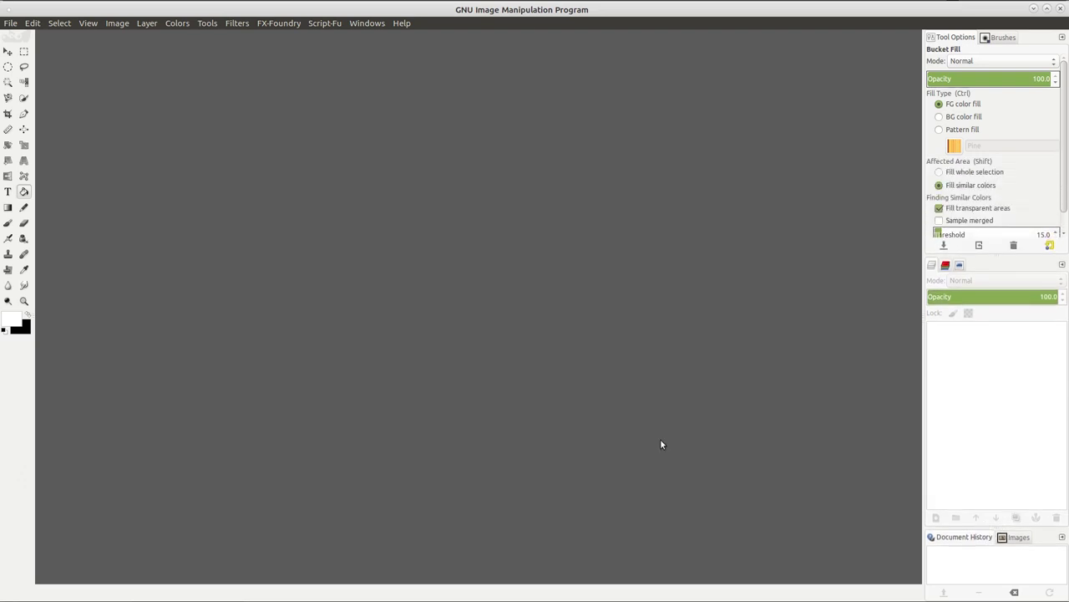
pyautogui.click(8, 52)
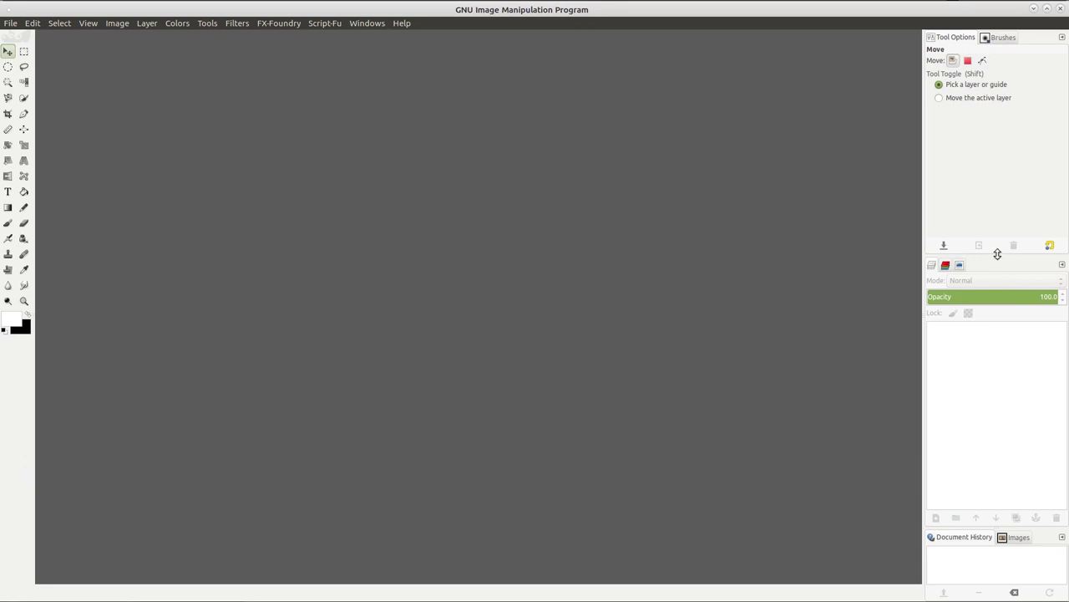
pyautogui.moveTo(998, 254); pyautogui.dragTo(998, 236)
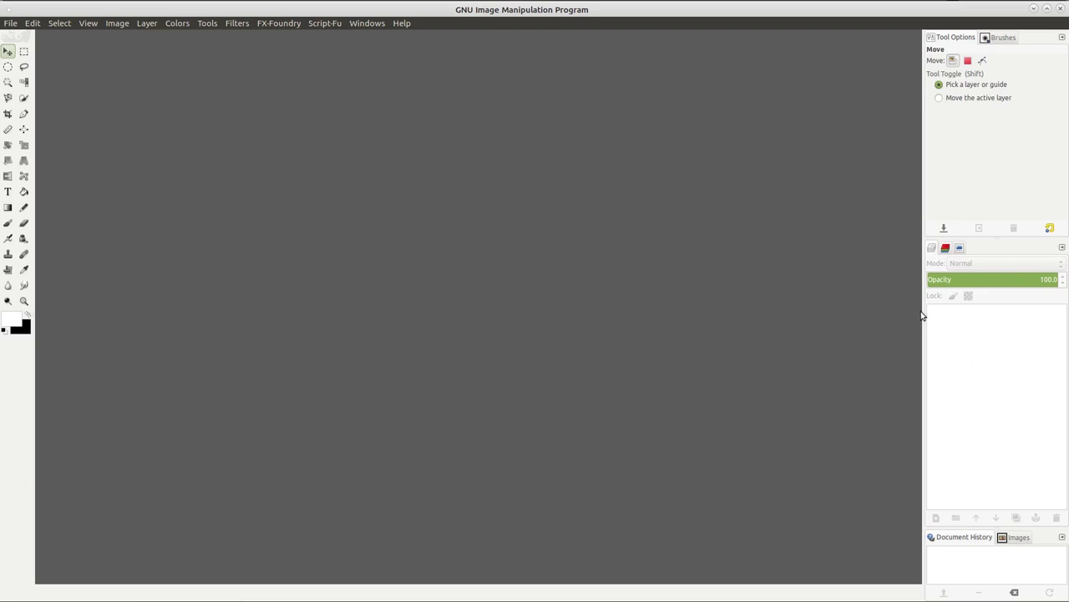
pyautogui.moveTo(924, 314); pyautogui.dragTo(917, 310)
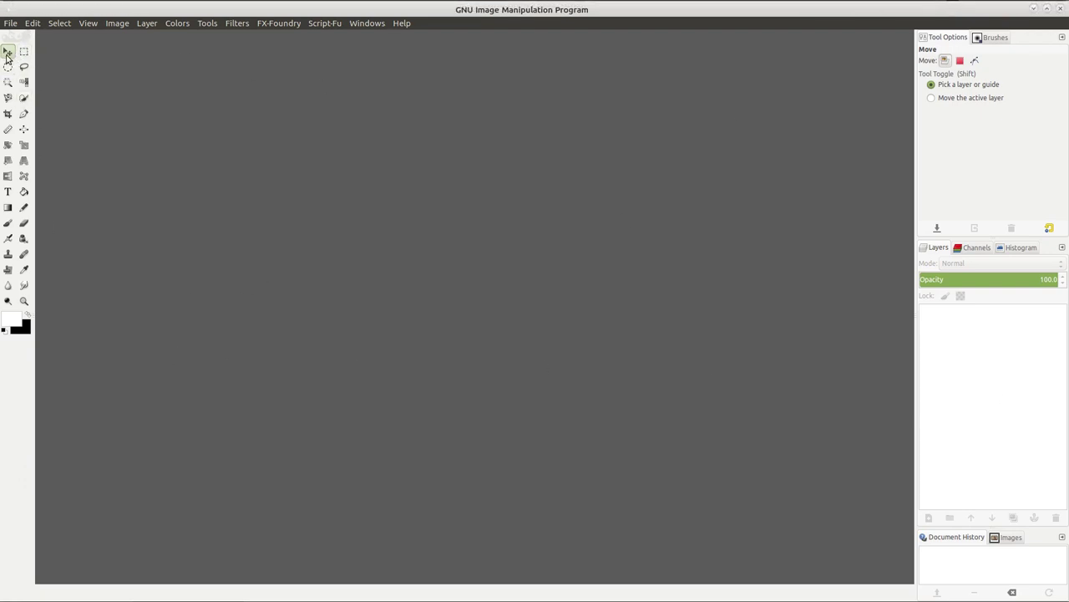
pyautogui.click(934, 101)
# Open Edit > Preferences and save the current tool options on the Tool Options page.
pyautogui.click(36, 27)
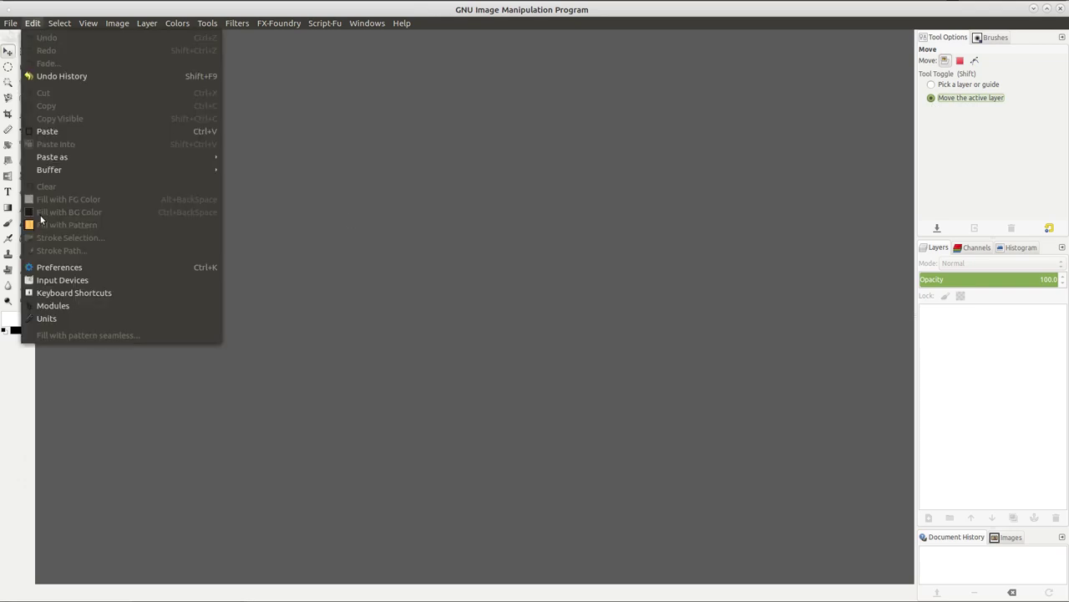
pyautogui.click(58, 263)
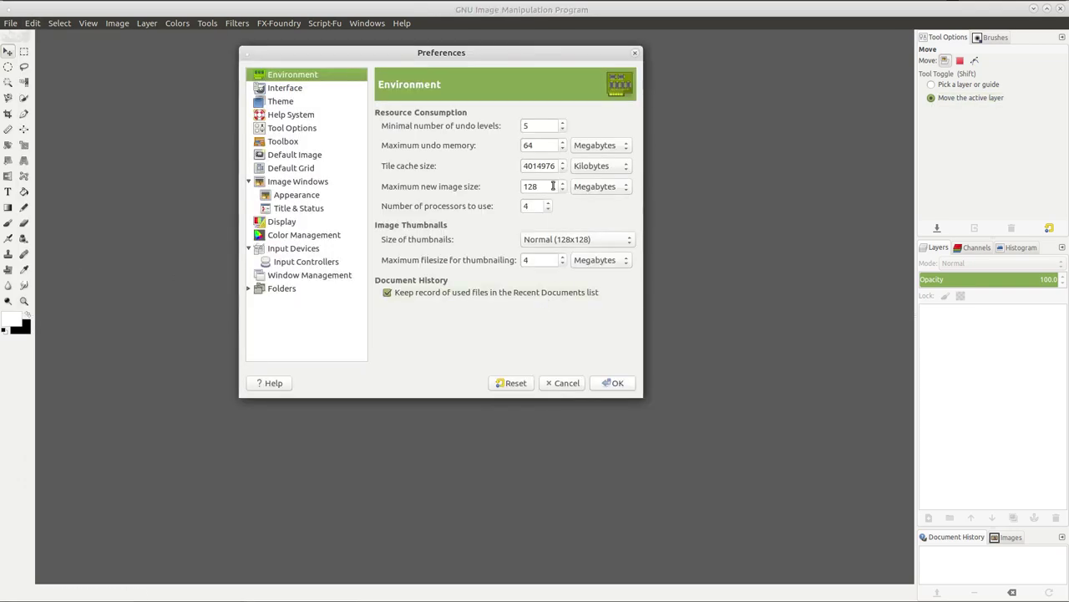
pyautogui.click(288, 130)
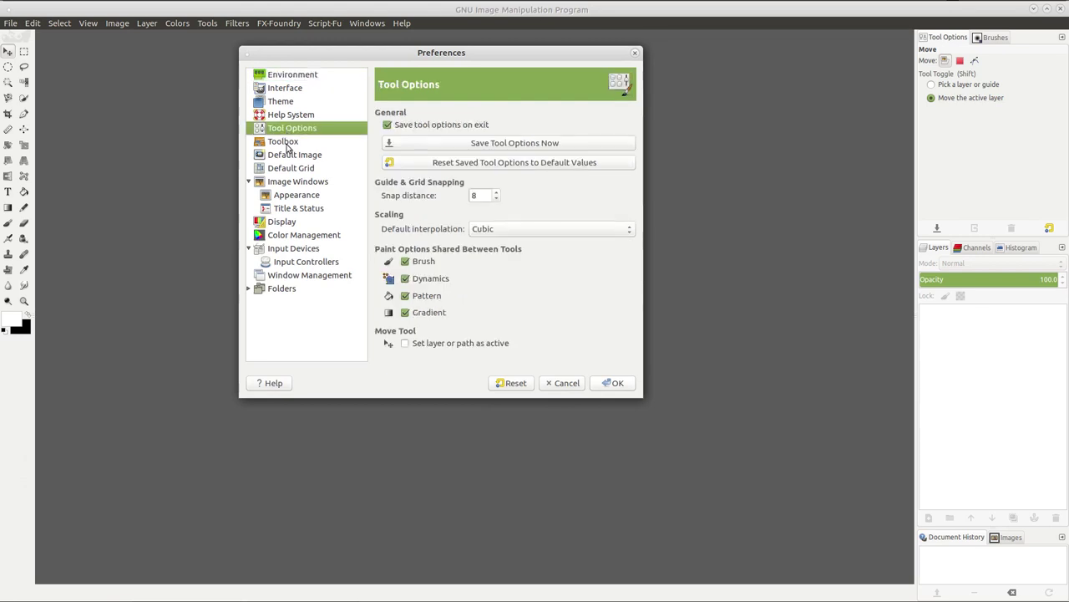
pyautogui.click(514, 144)
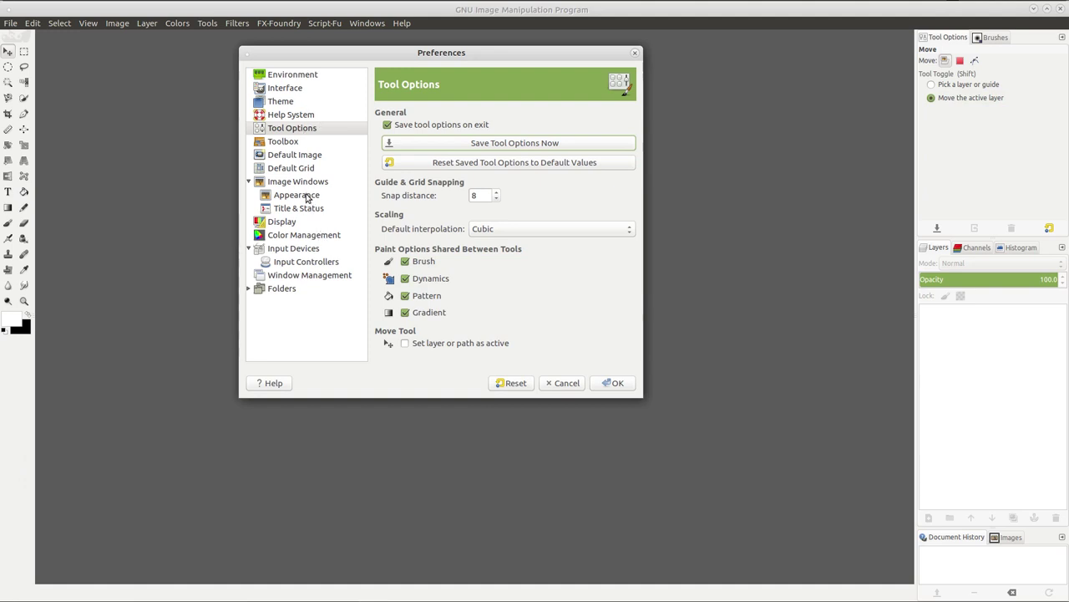
# Browse the Preferences pages from Image Window Appearance through Help System, ending on Toolbox.
pyautogui.click(307, 197)
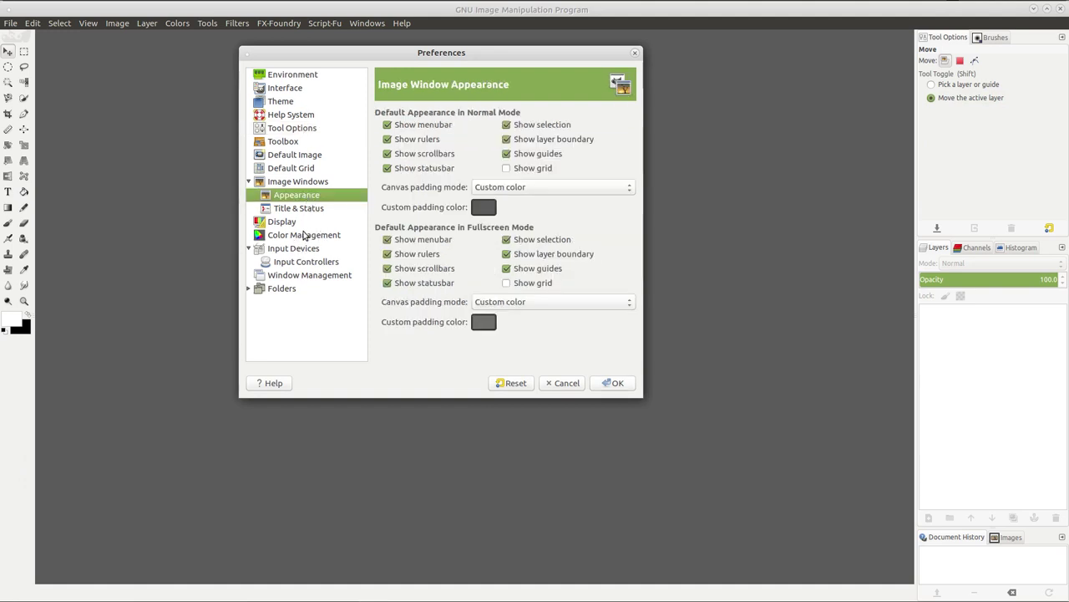
pyautogui.click(306, 276)
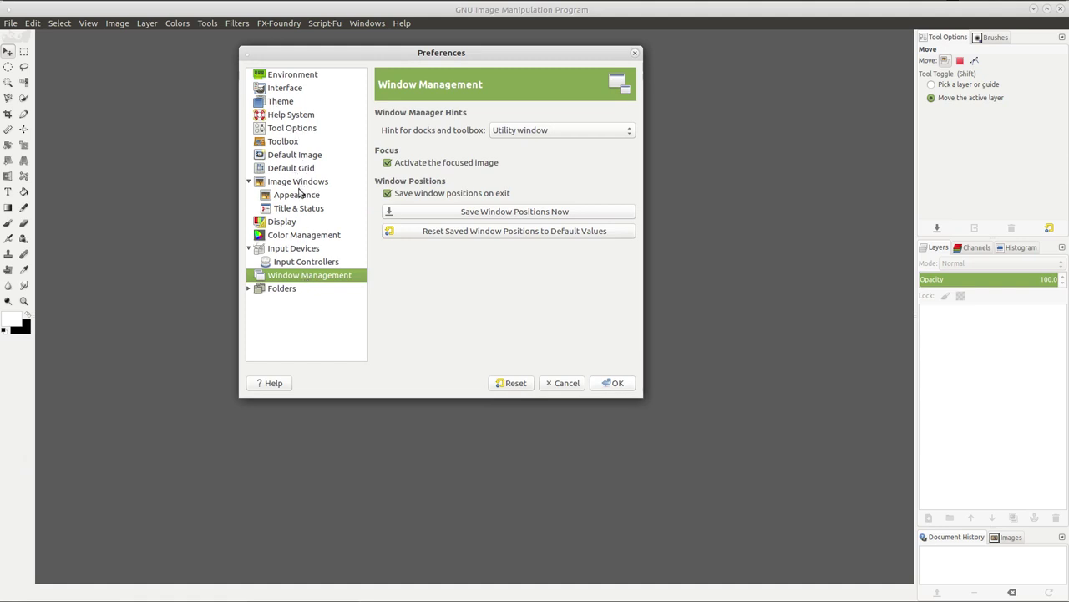
pyautogui.click(302, 76)
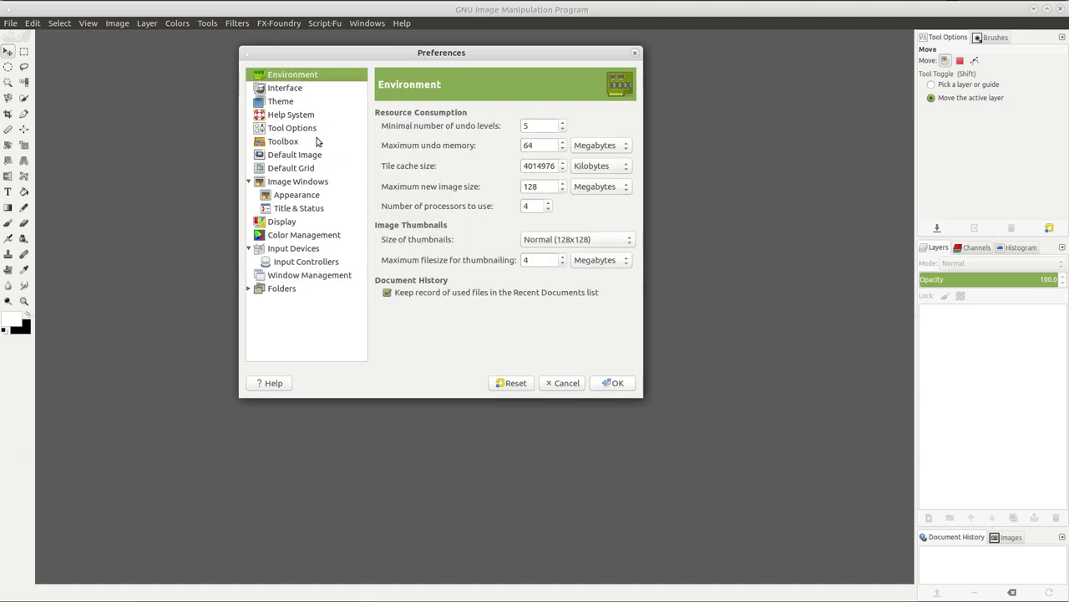
pyautogui.click(292, 90)
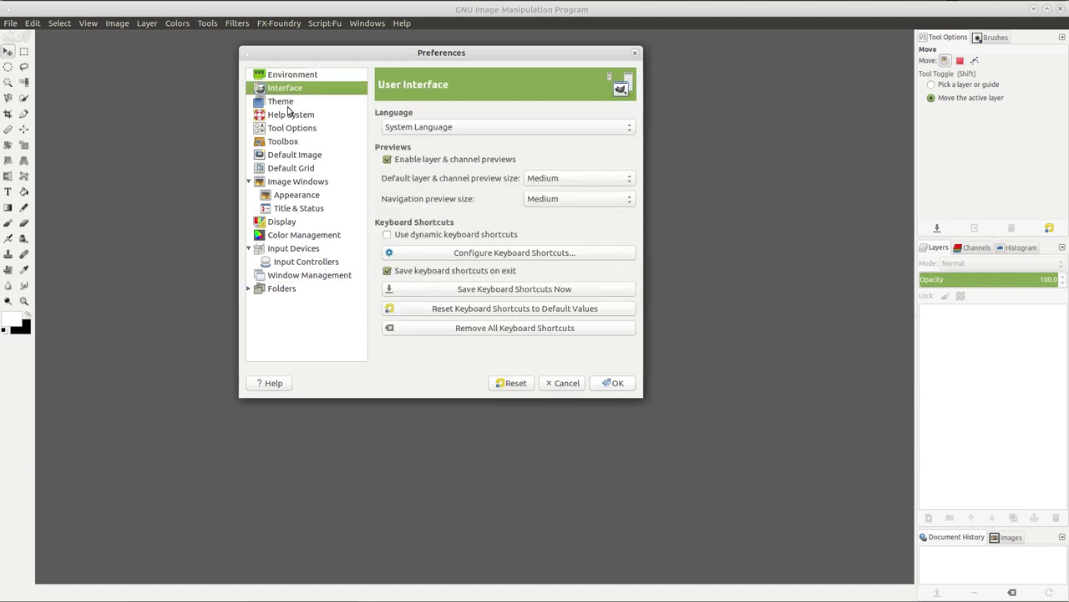
pyautogui.click(293, 103)
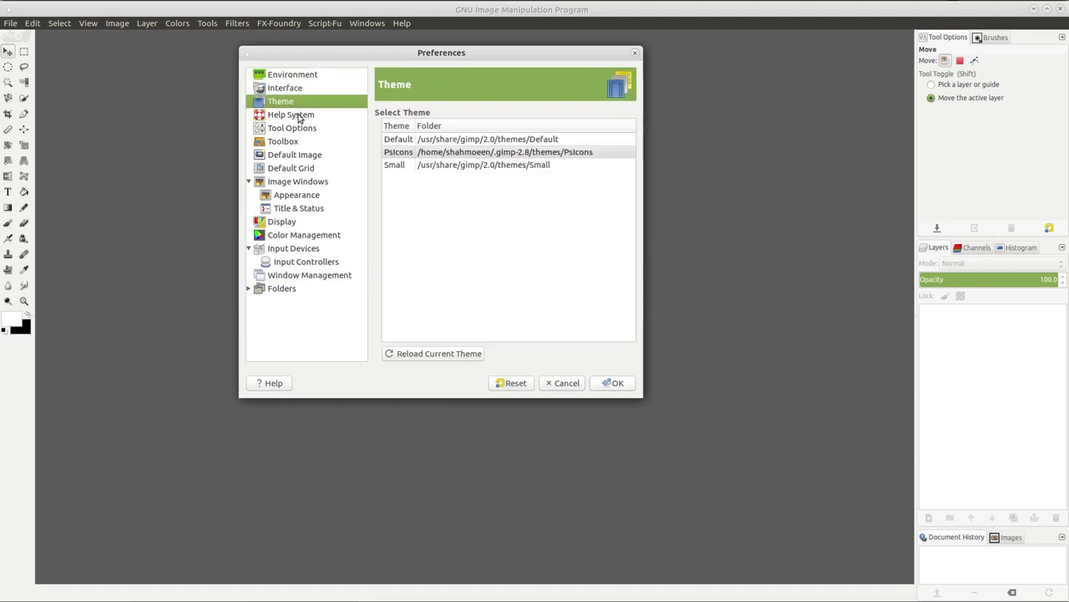
pyautogui.click(300, 117)
pyautogui.click(298, 131)
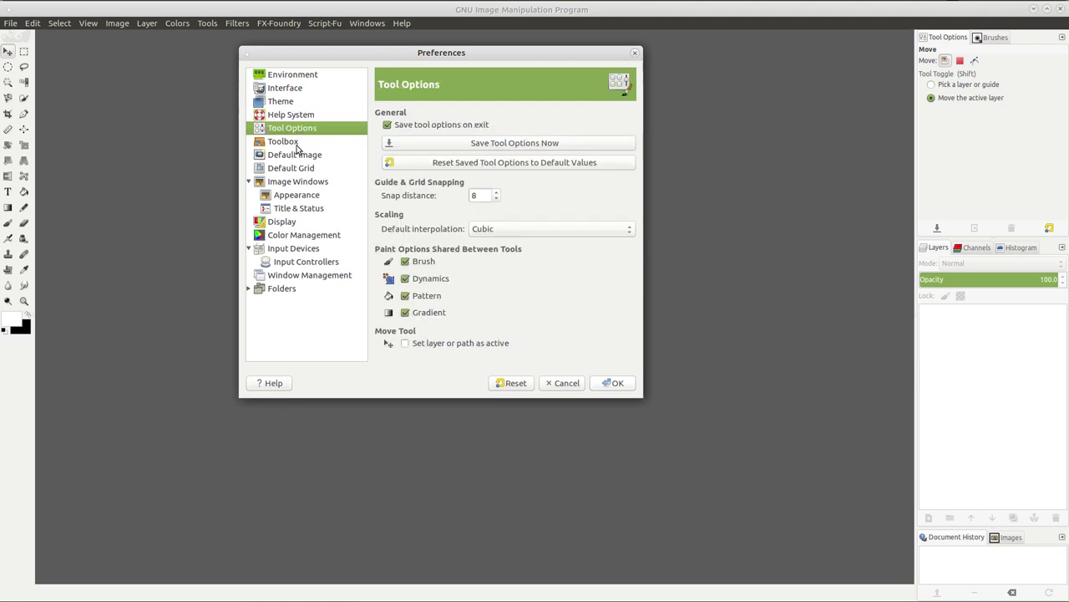
pyautogui.click(297, 143)
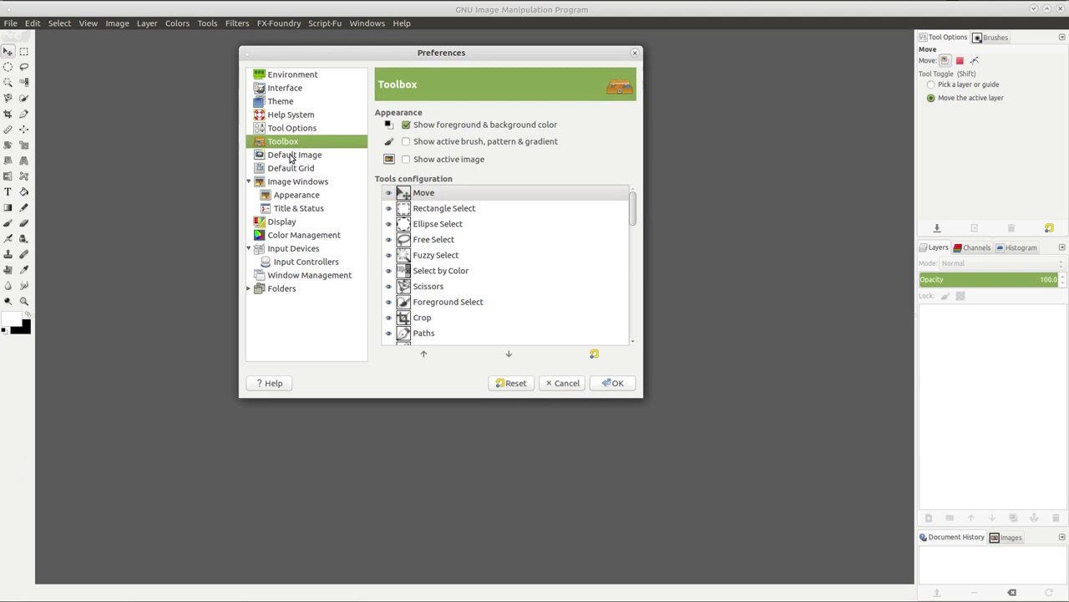
# Set the Default Image size to width 1280 and height 720 pixels.
pyautogui.click(290, 157)
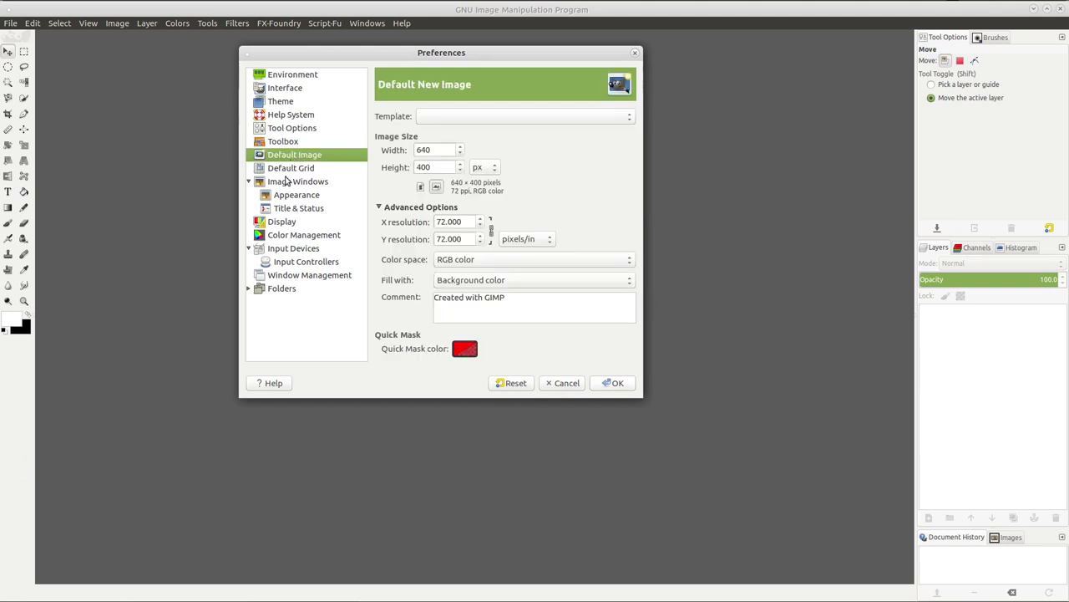
pyautogui.doubleClick(423, 149)
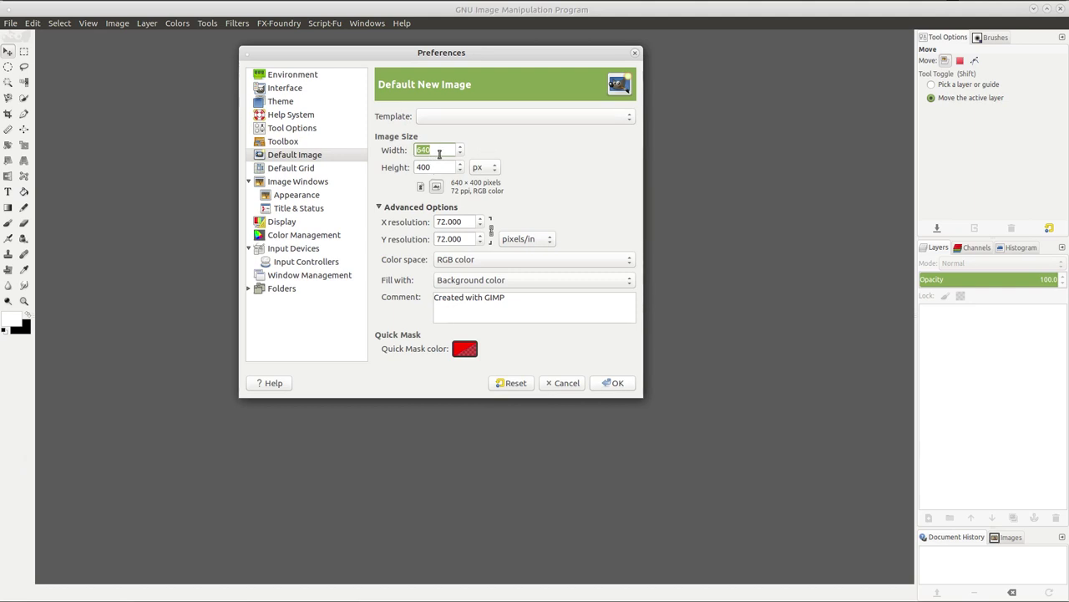
pyautogui.write('120')
pyautogui.write('80')
pyautogui.press('Tab')
pyautogui.write('7')
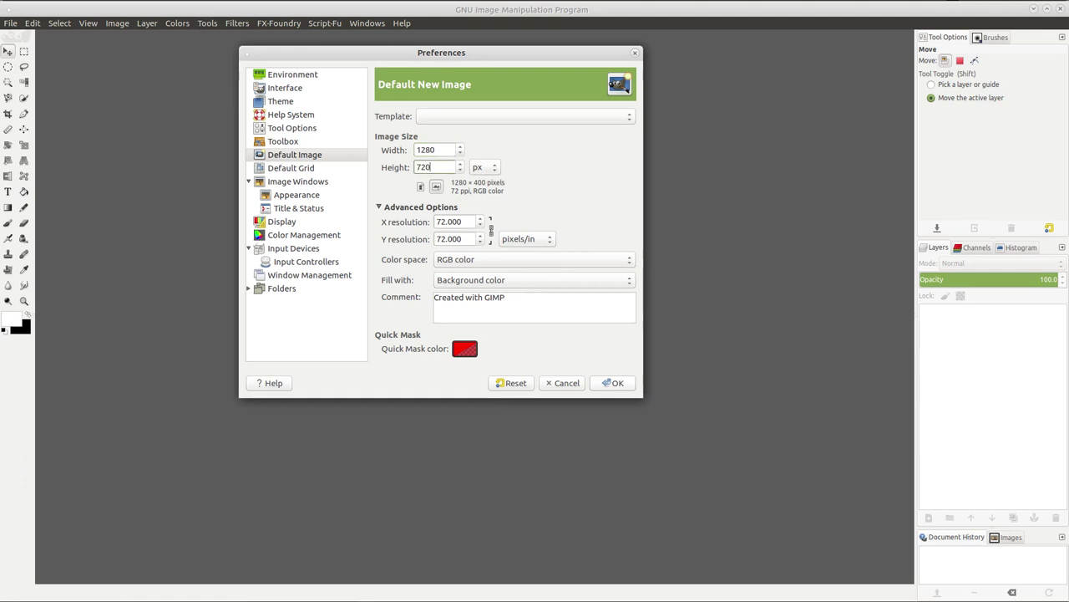
# Review the remaining pages from Default Grid to Folders, then apply the preferences with OK.
pyautogui.click(293, 171)
pyautogui.click(297, 182)
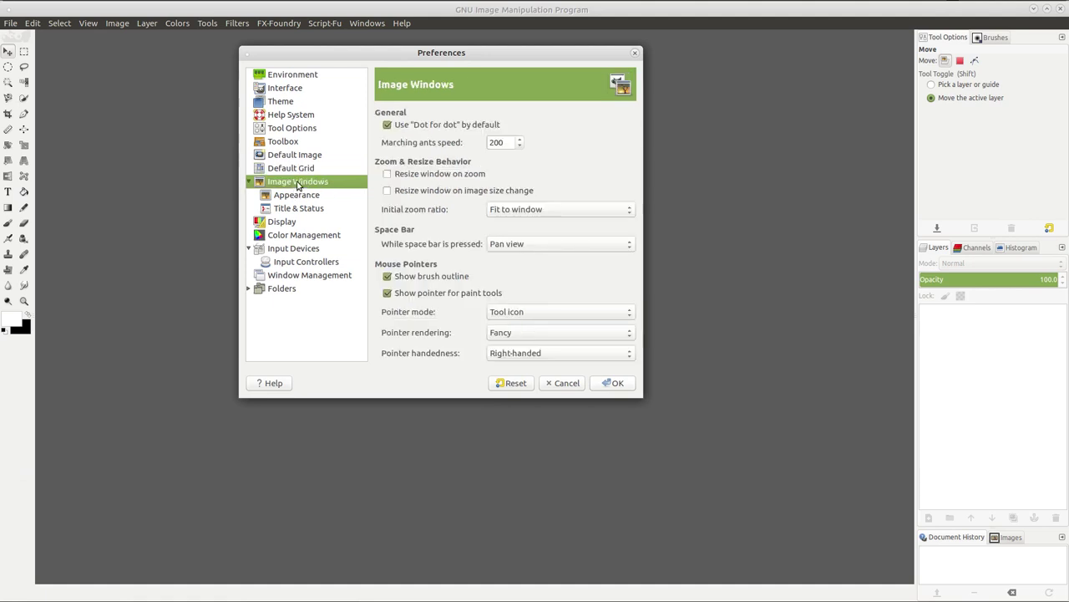
pyautogui.click(298, 199)
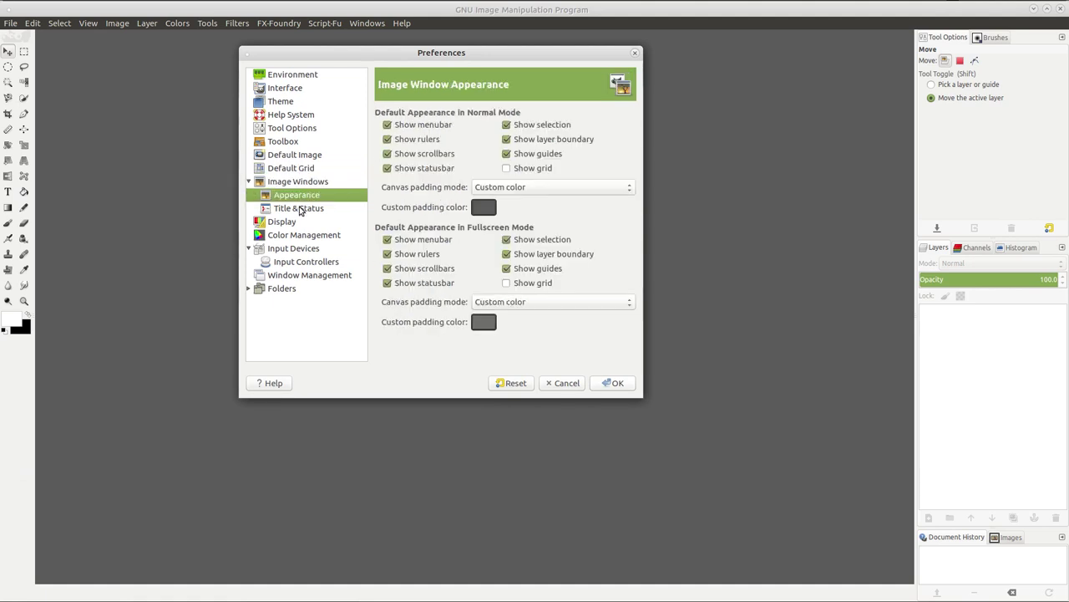
pyautogui.click(300, 210)
pyautogui.click(298, 222)
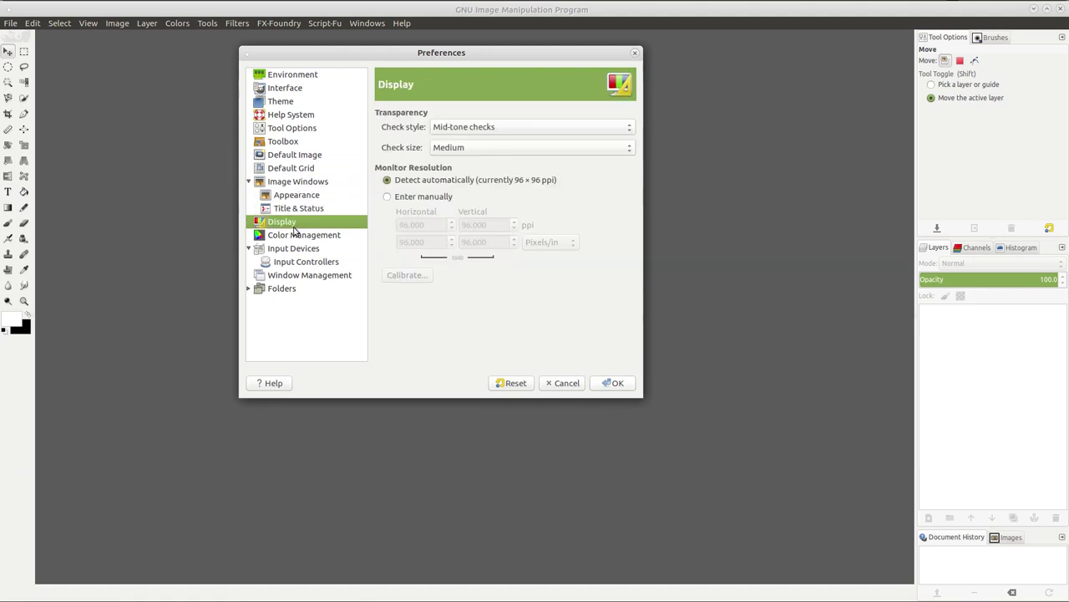
pyautogui.click(304, 237)
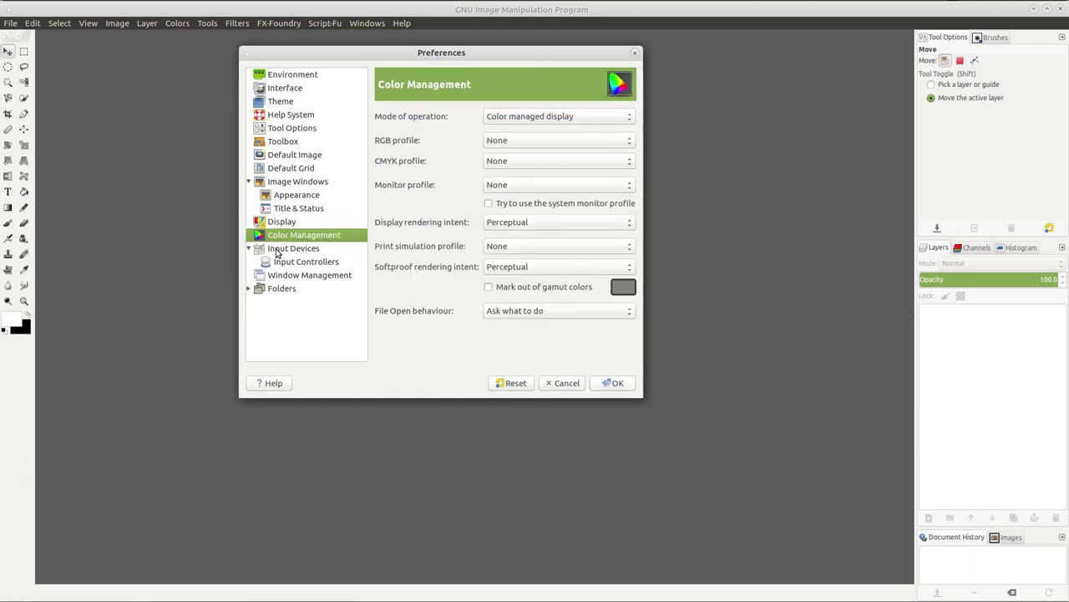
pyautogui.click(278, 250)
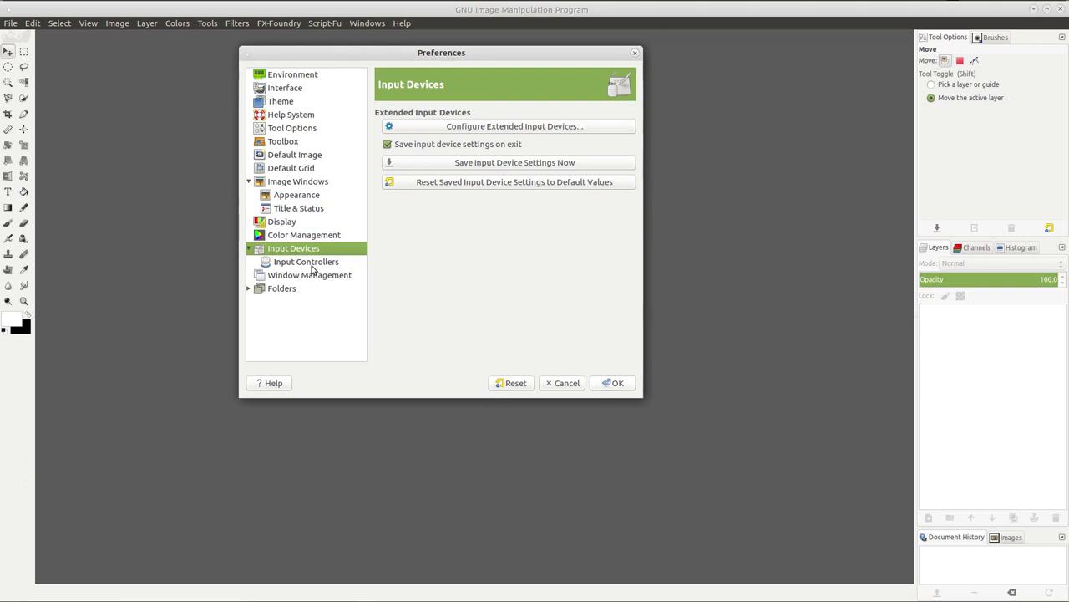
pyautogui.click(312, 265)
pyautogui.click(315, 277)
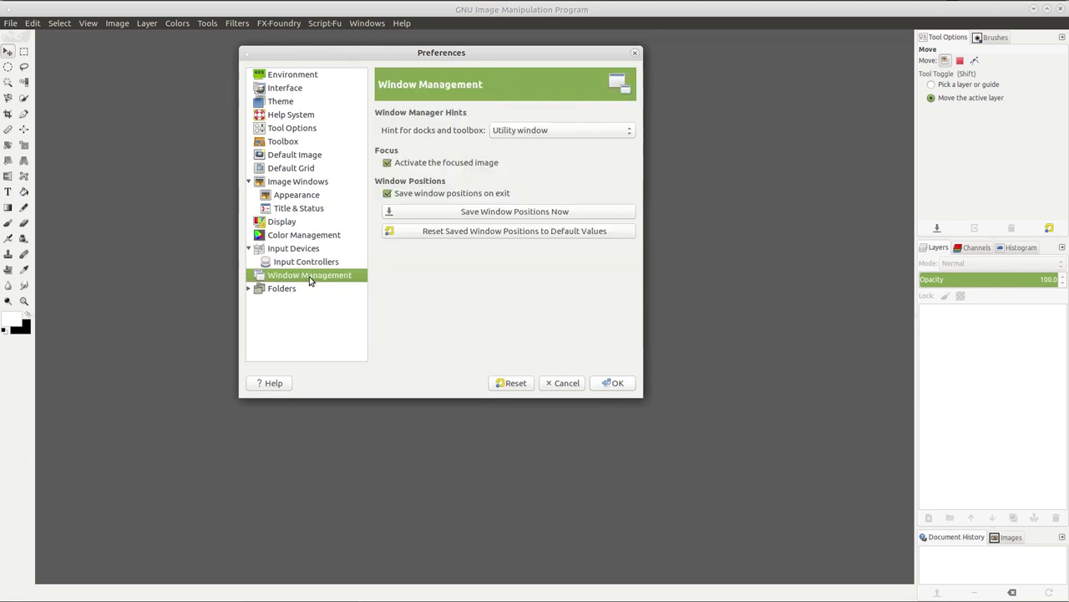
pyautogui.click(288, 291)
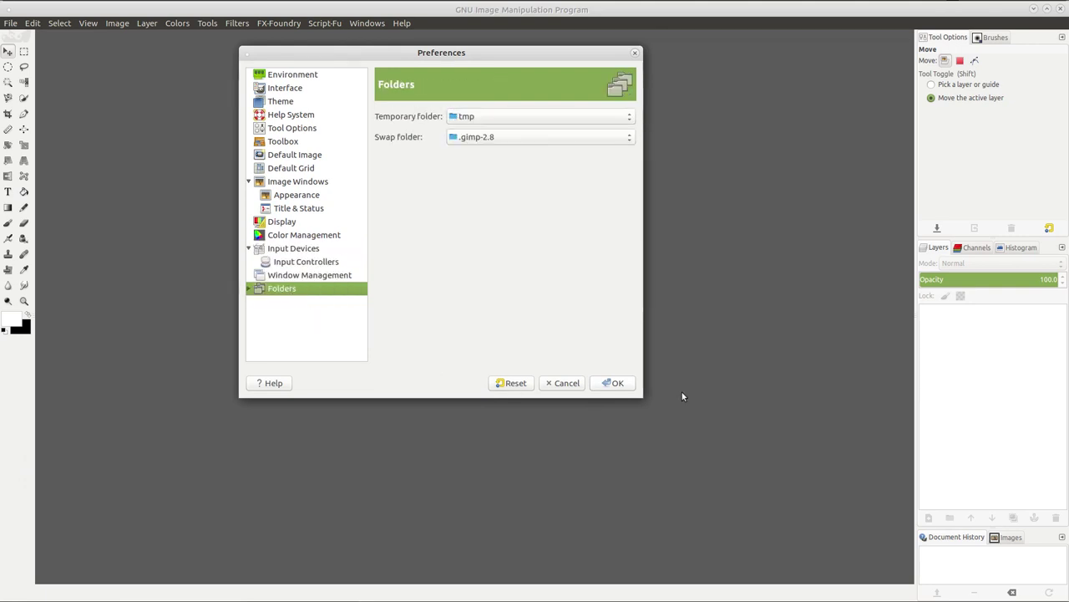
pyautogui.click(616, 383)
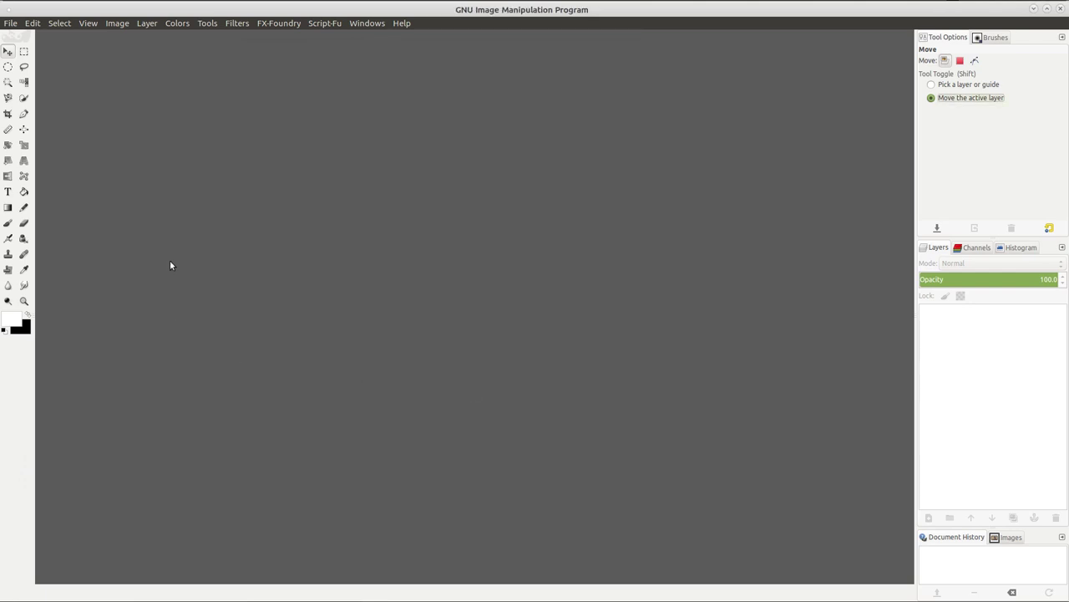
# Open the Keyboard Shortcuts editor from the Edit menu, centring it on screen.
pyautogui.click(33, 23)
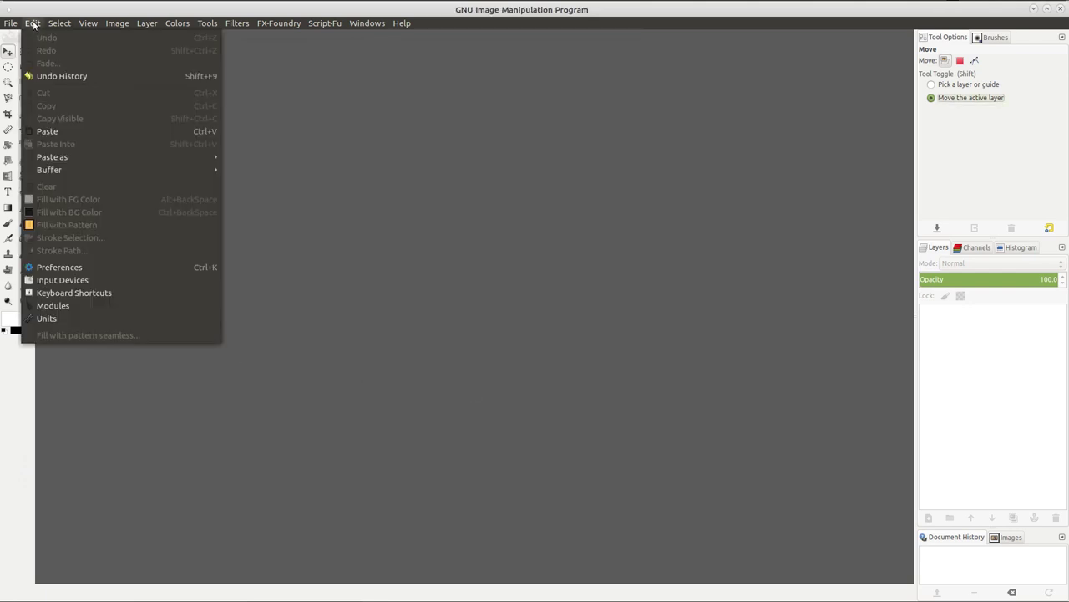
pyautogui.click(106, 292)
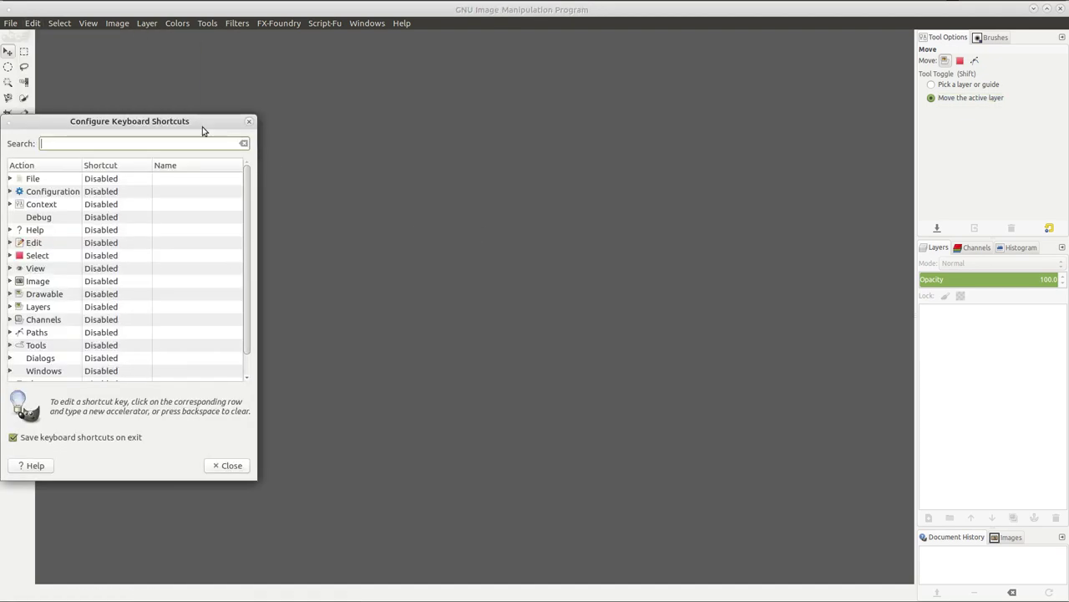
pyautogui.moveTo(159, 120); pyautogui.dragTo(529, 117)
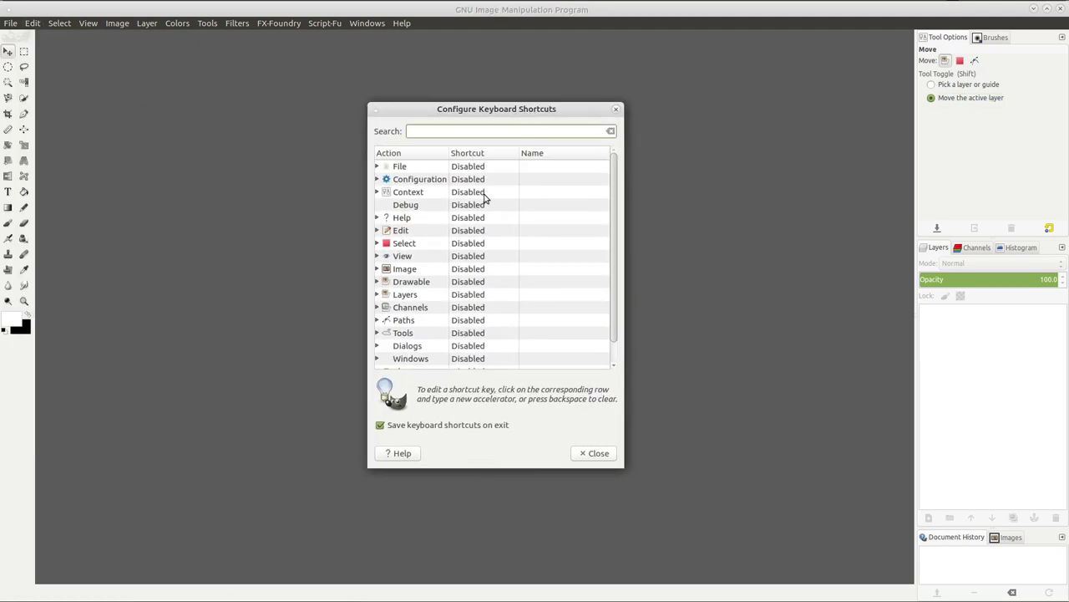
pyautogui.click(615, 111)
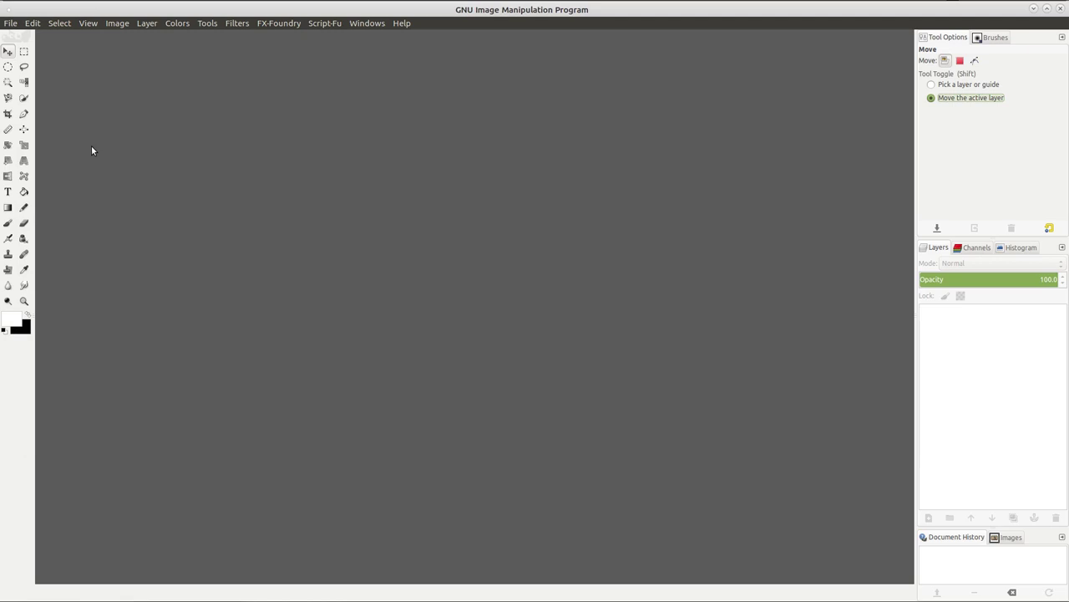
pyautogui.click(32, 23)
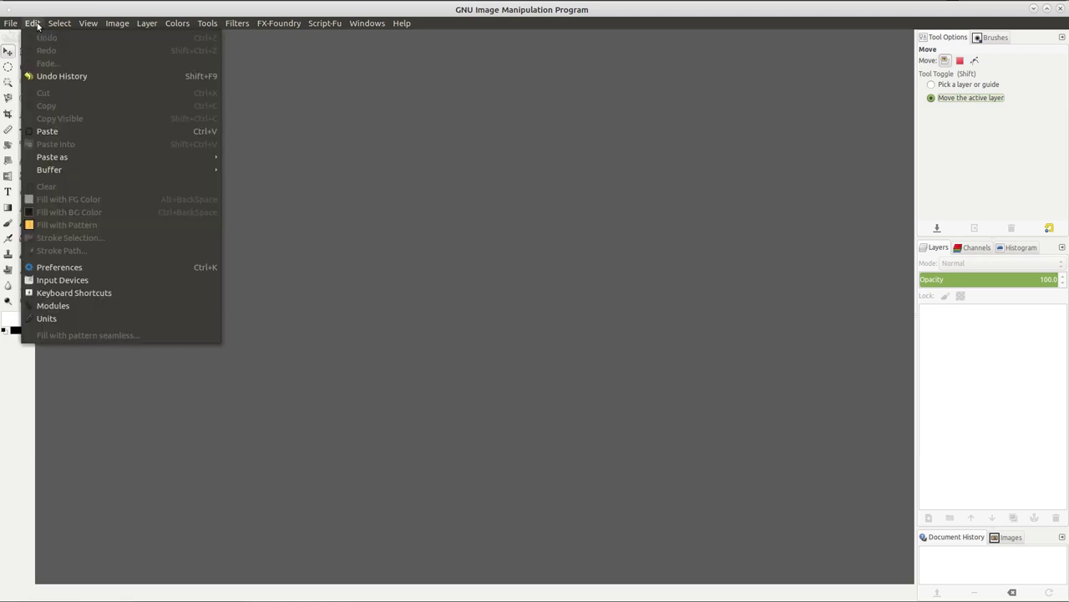
pyautogui.click(95, 292)
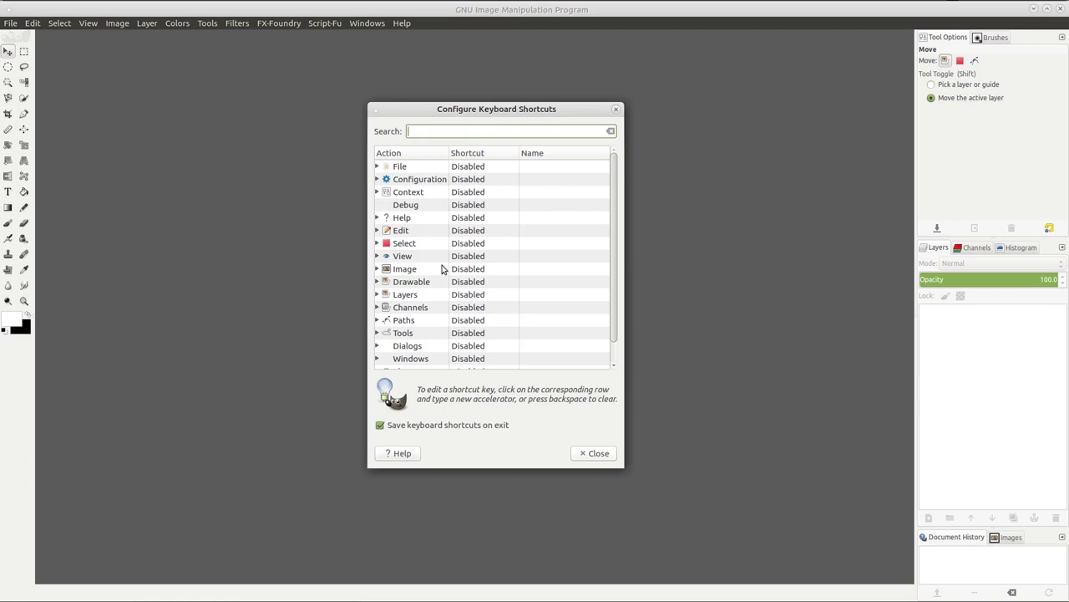
# Assign Ctrl+V to Paste as New Layer, reassigning it from Paste, then collapse the Edit group.
pyautogui.moveTo(613, 219); pyautogui.dragTo(615, 241)
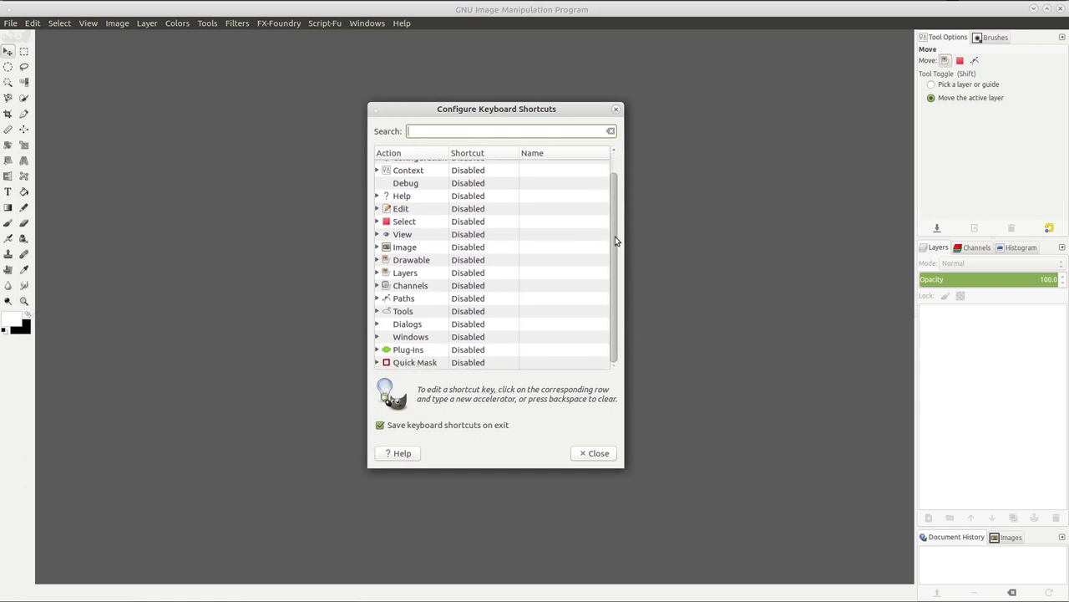
pyautogui.scroll(1, 615, 246)
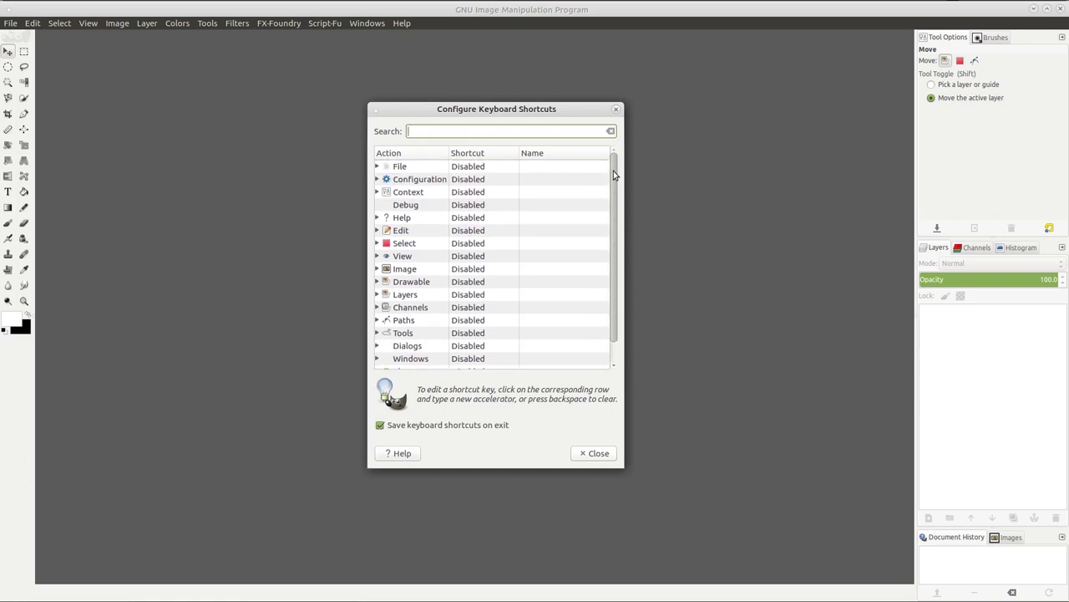
pyautogui.click(376, 230)
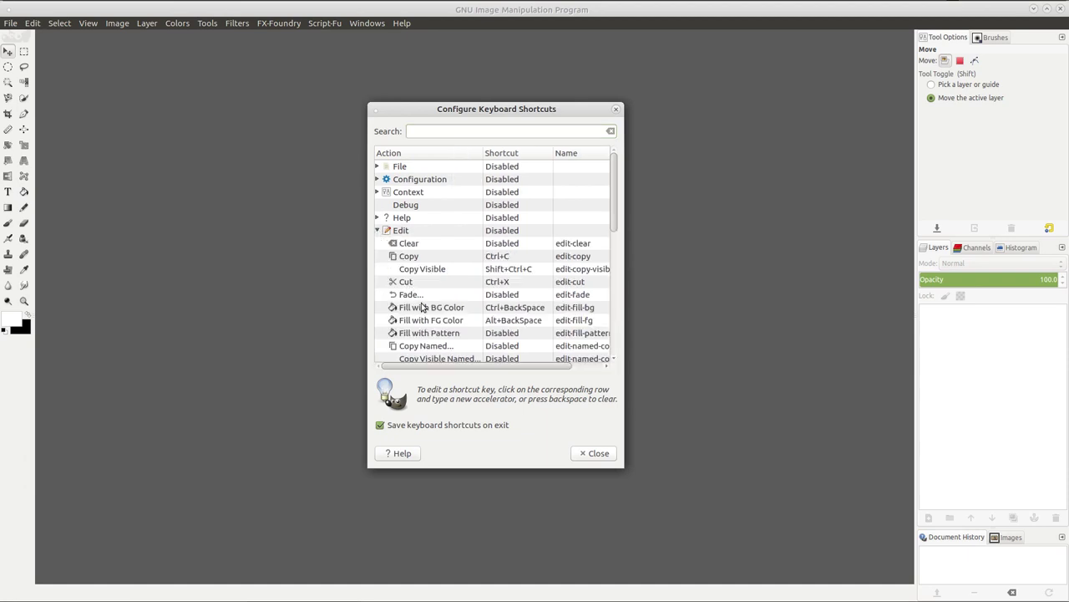
pyautogui.scroll(-3, 587, 238)
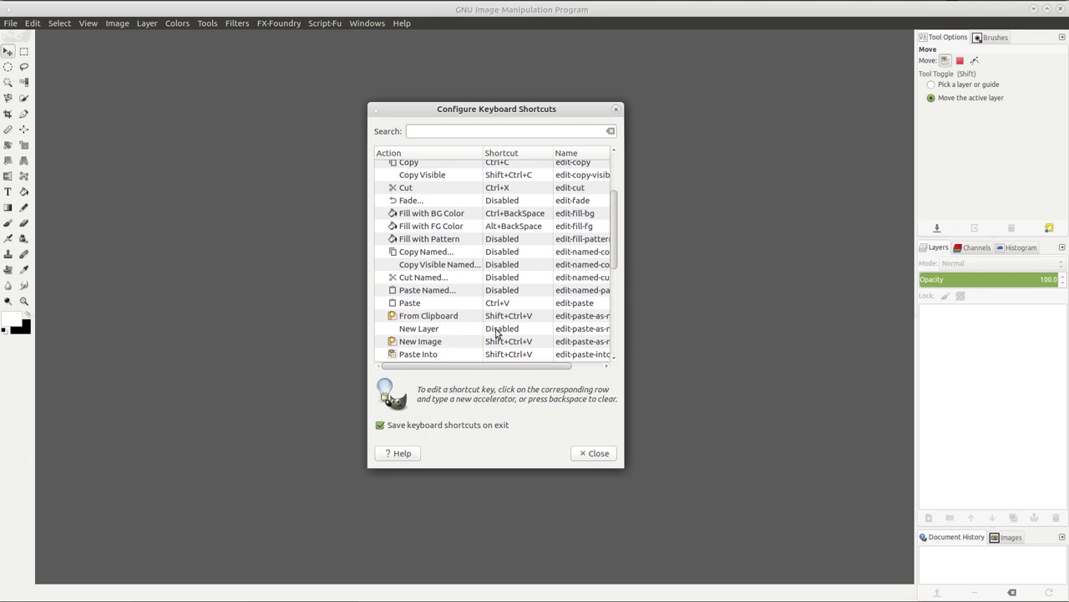
pyautogui.click(497, 333)
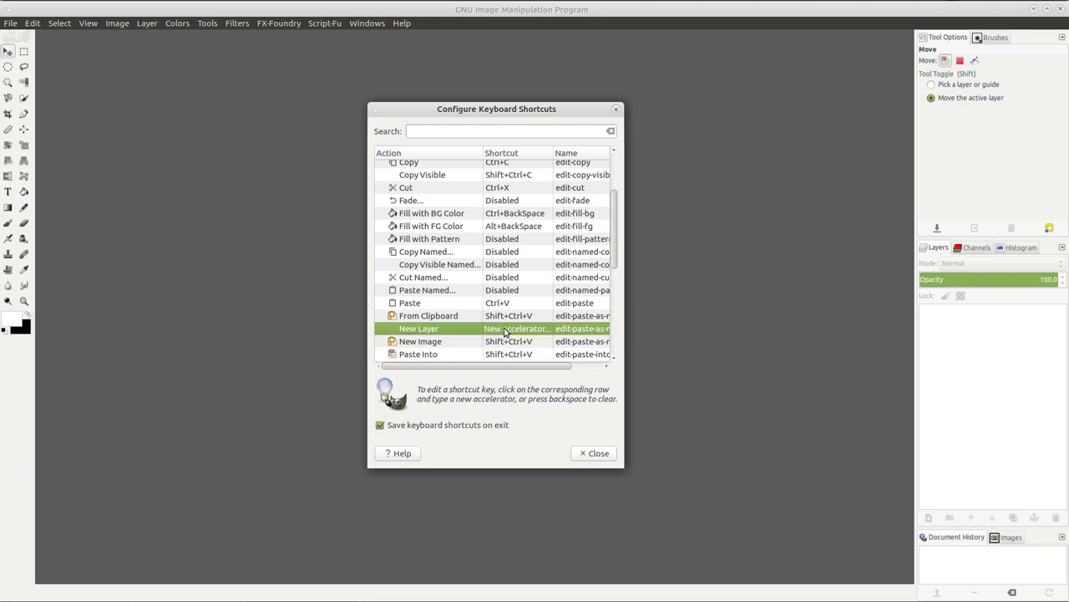
pyautogui.hotkey('ctrl', 'v')
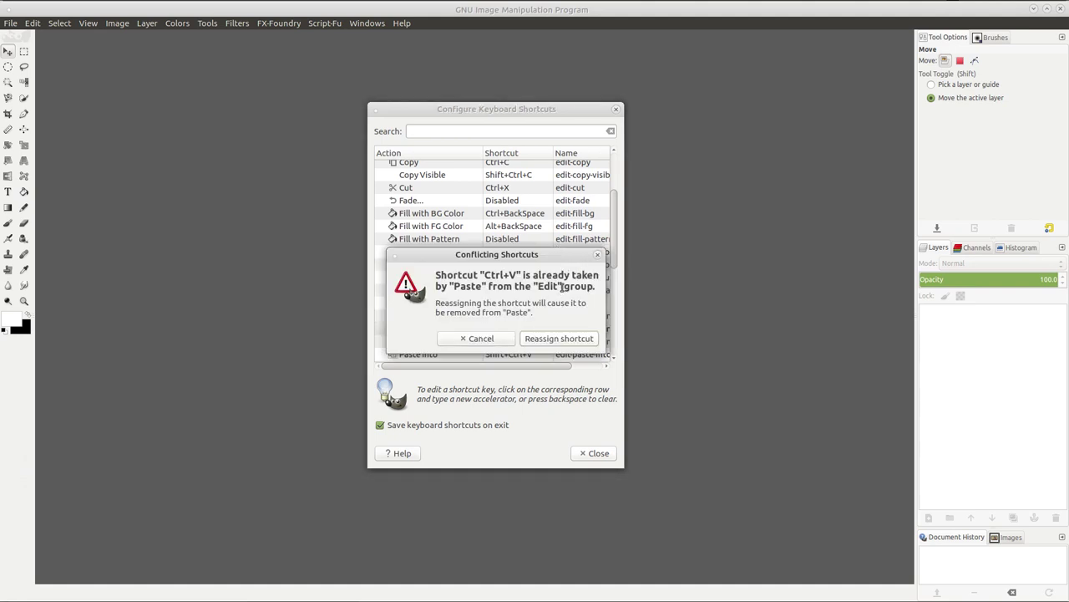
pyautogui.click(569, 343)
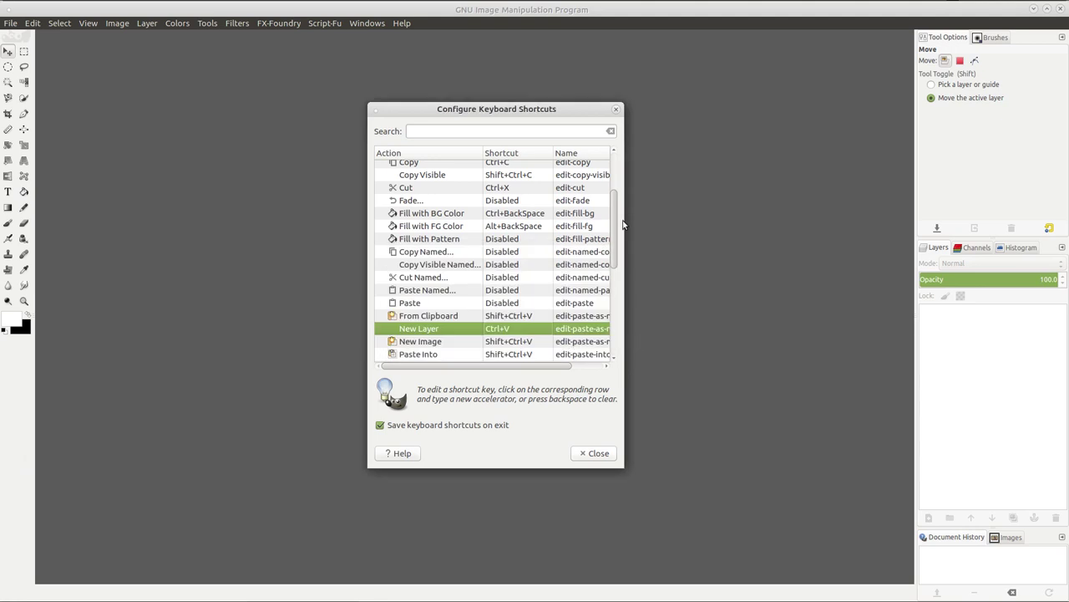
pyautogui.moveTo(616, 215)
pyautogui.mouseDown()
pyautogui.moveTo(612, 287)
pyautogui.moveTo(615, 196)
pyautogui.mouseUp()
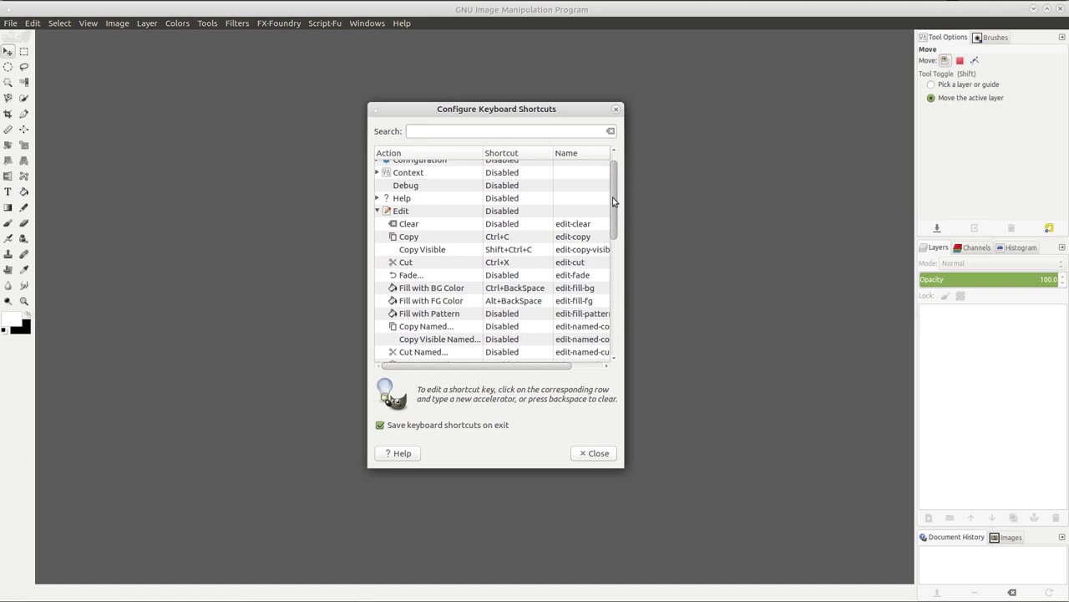
pyautogui.scroll(2, 616, 203)
pyautogui.click(377, 230)
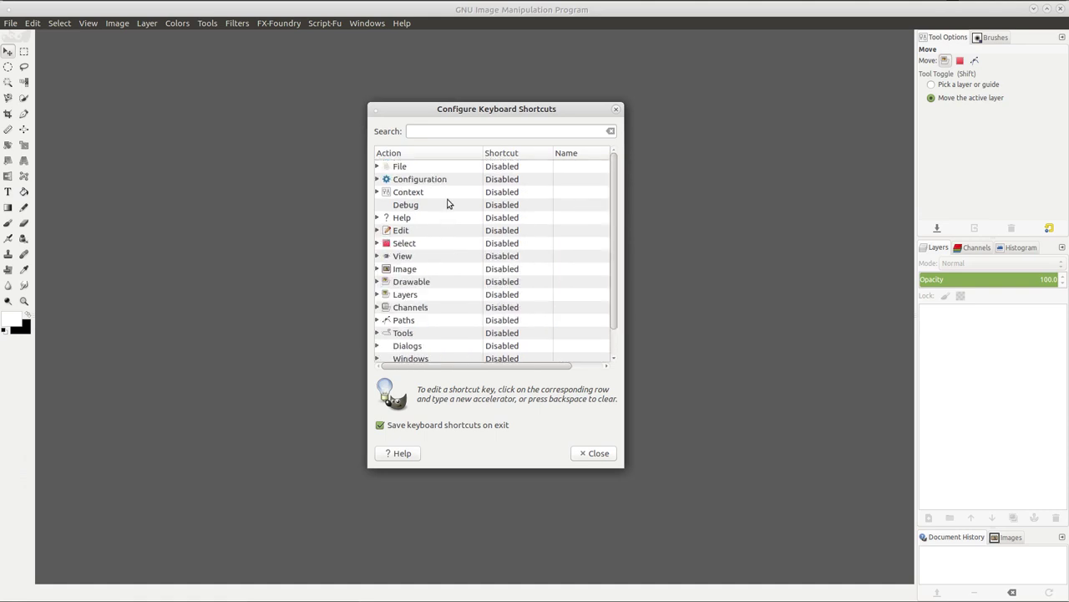
# Search 'layer via' and give Layer via Copy Ctrl+J, taking it from Duplicate Layer, then close.
pyautogui.click(458, 131)
pyautogui.write('layer ')
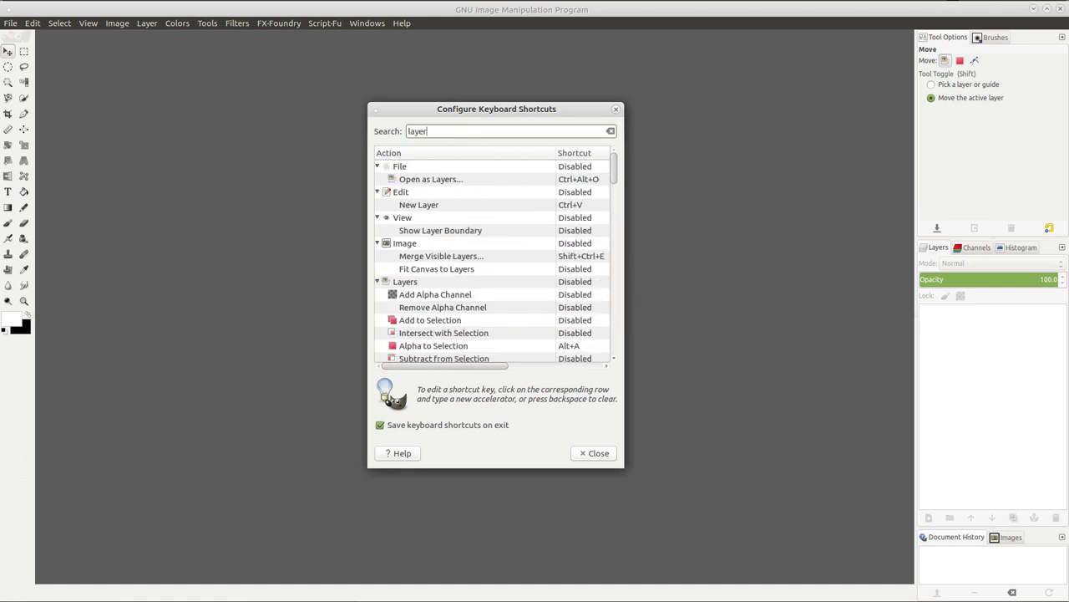
pyautogui.write('vi')
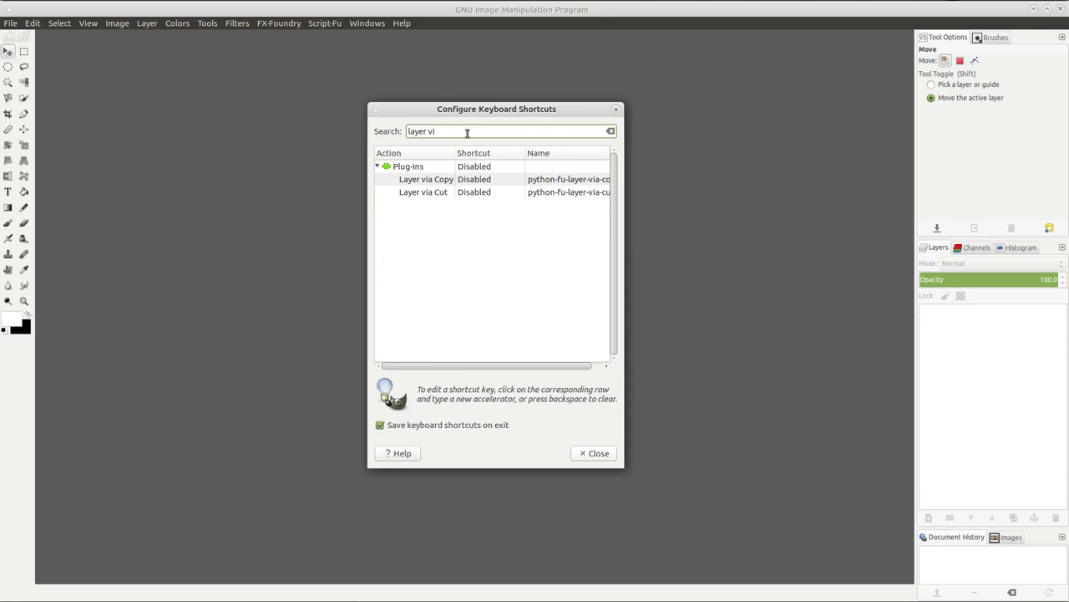
pyautogui.write('a')
pyautogui.click(479, 182)
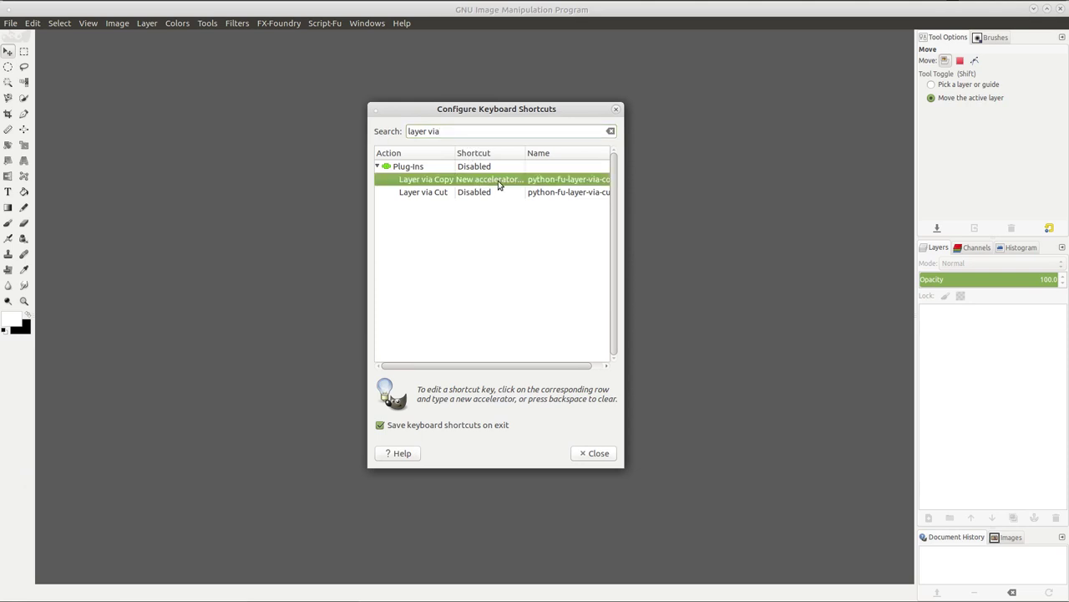
pyautogui.hotkey('ctrl', 'j')
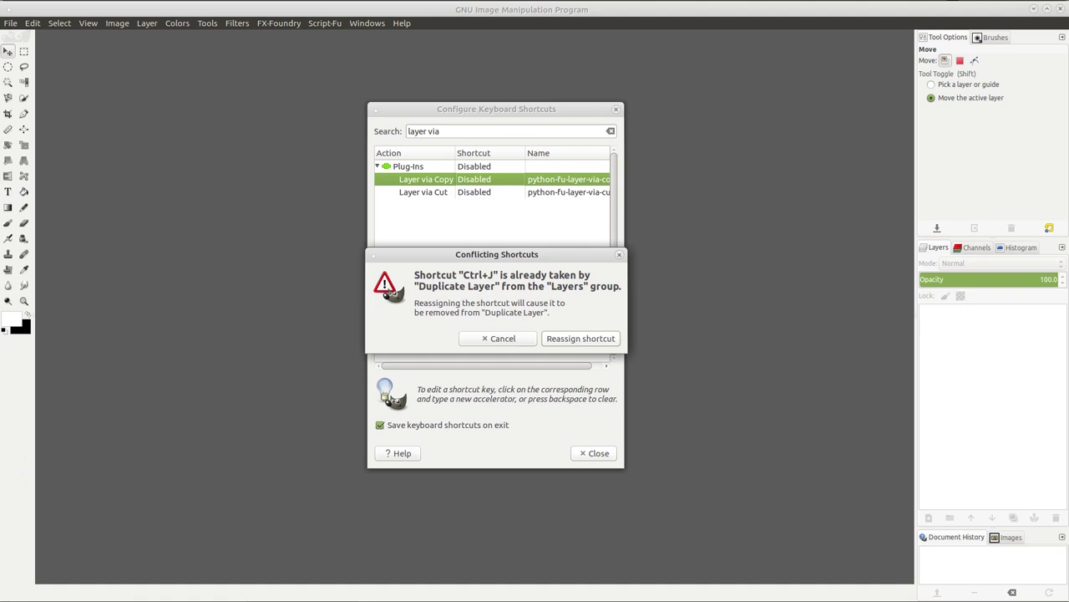
pyautogui.click(564, 338)
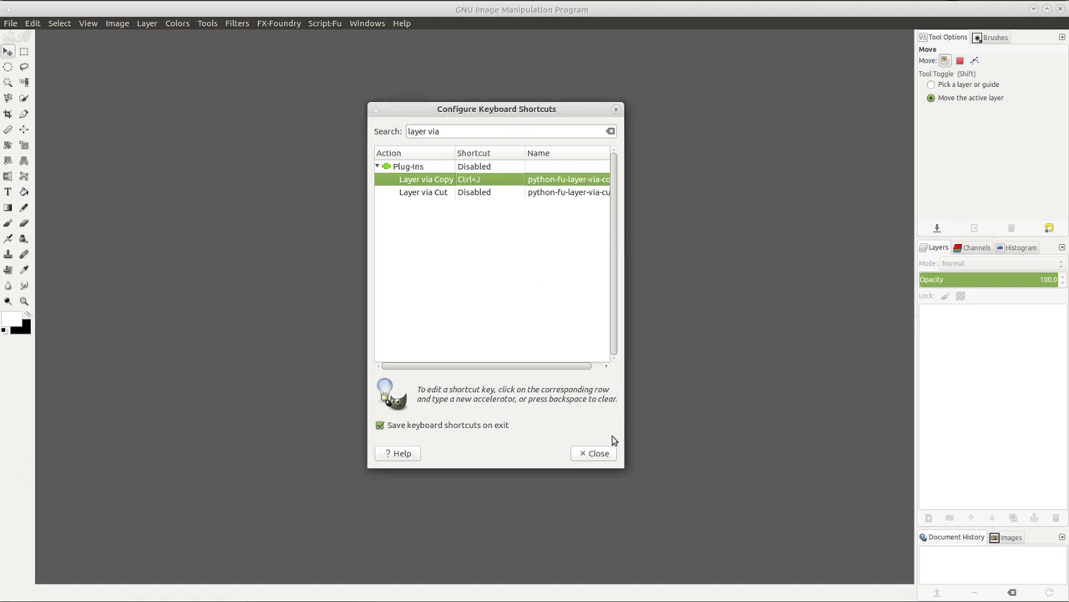
pyautogui.click(596, 454)
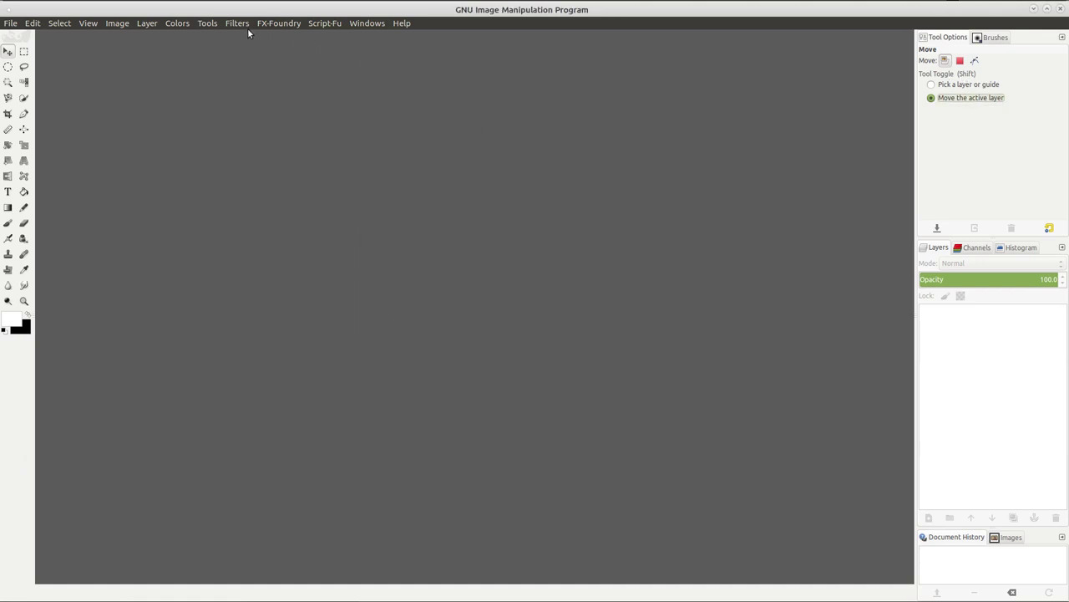
# Check the Layer menu for the new shortcut, then relaunch GIMP by typing 'gn' in the launcher.
pyautogui.click(157, 24)
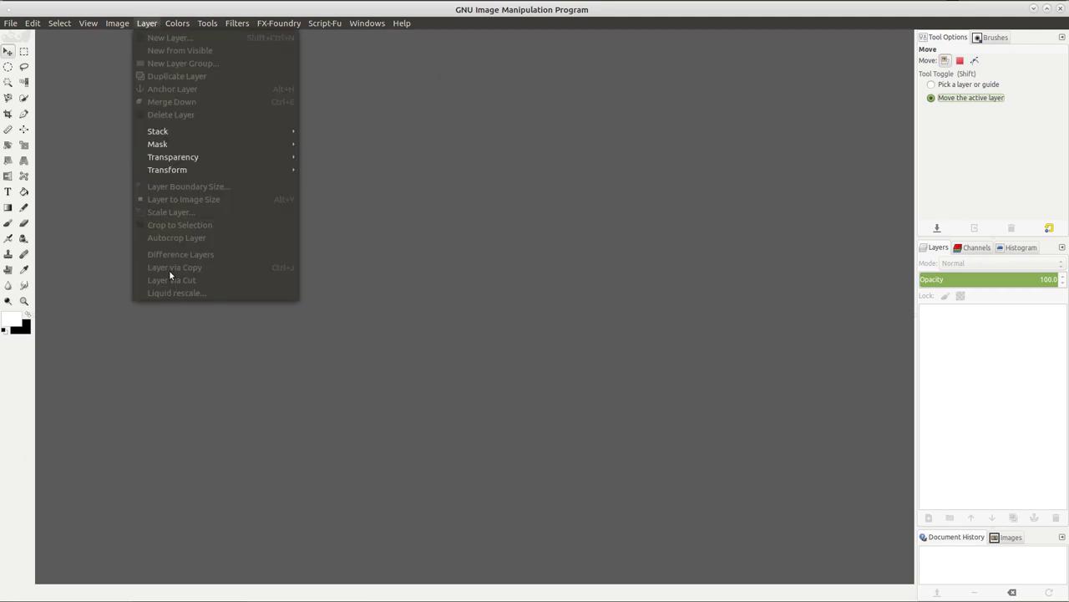
pyautogui.click(512, 174)
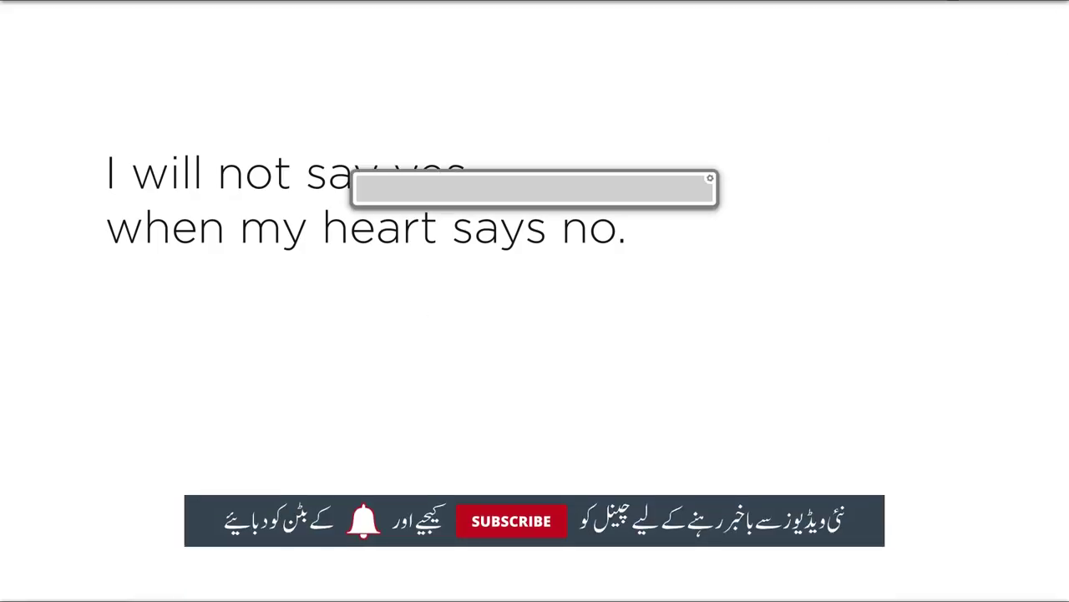
pyautogui.write('gn')
pyautogui.press('Return')
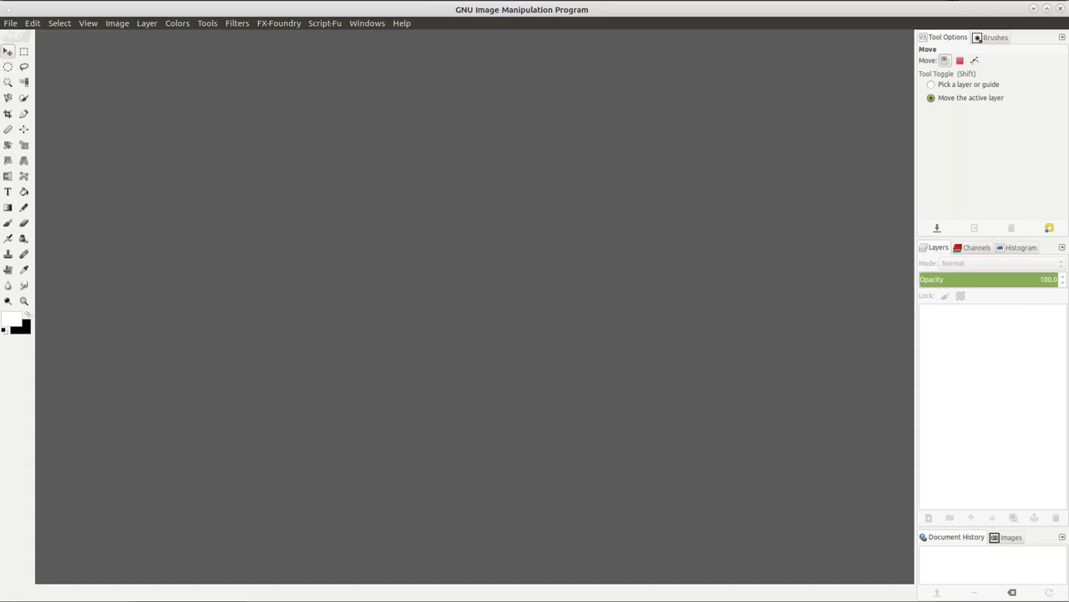
# Swap colours so black is foreground, then create a new 1280×720 image with Ctrl+N.
pyautogui.hotkey('ctrl', 'n')
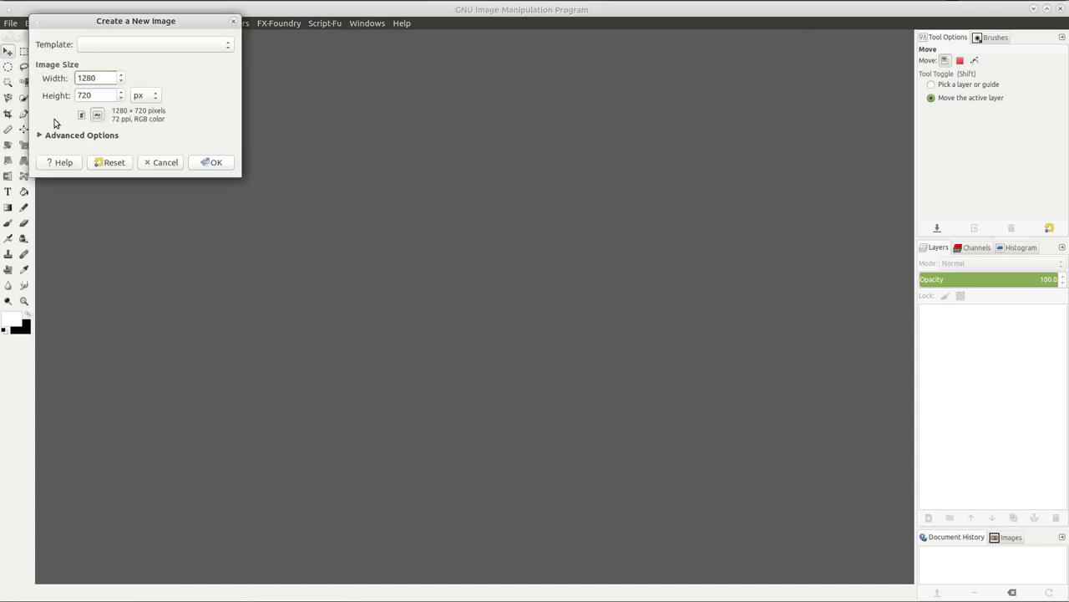
pyautogui.click(173, 164)
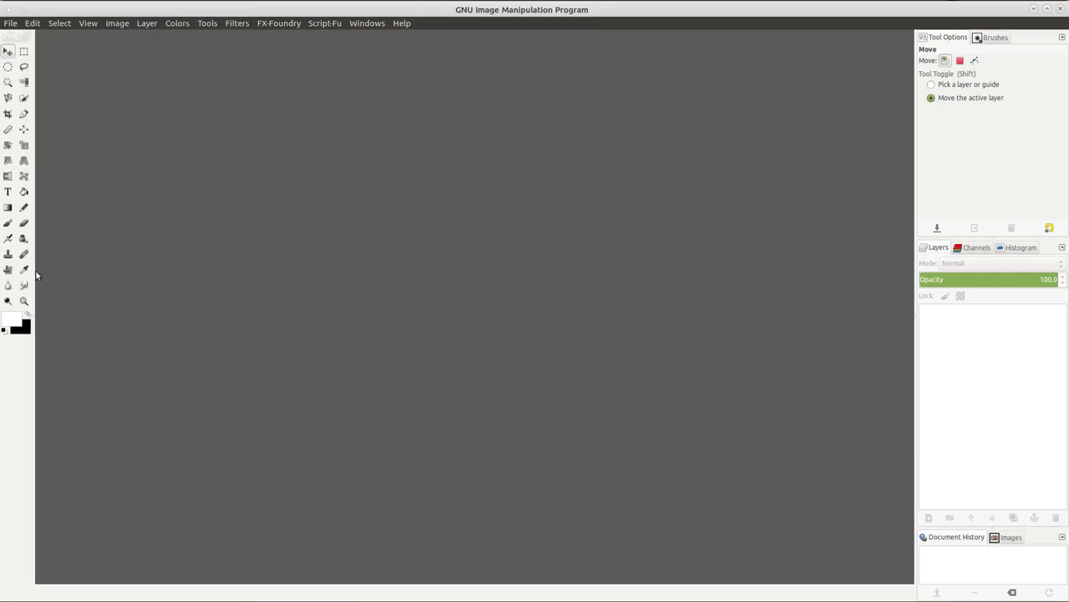
pyautogui.click(28, 314)
pyautogui.hotkey('ctrl', 'n')
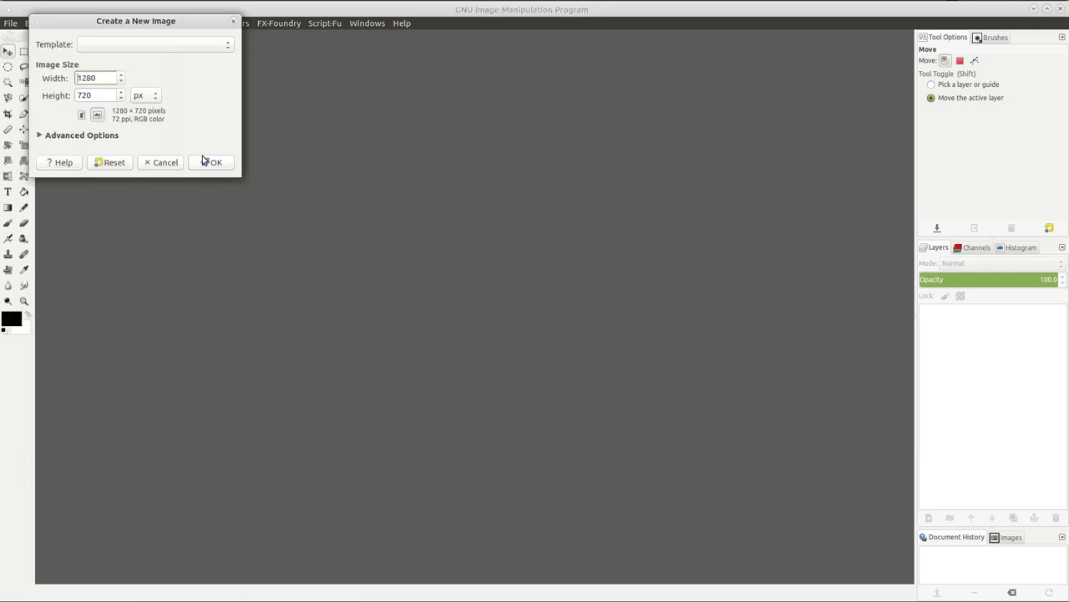
pyautogui.click(204, 161)
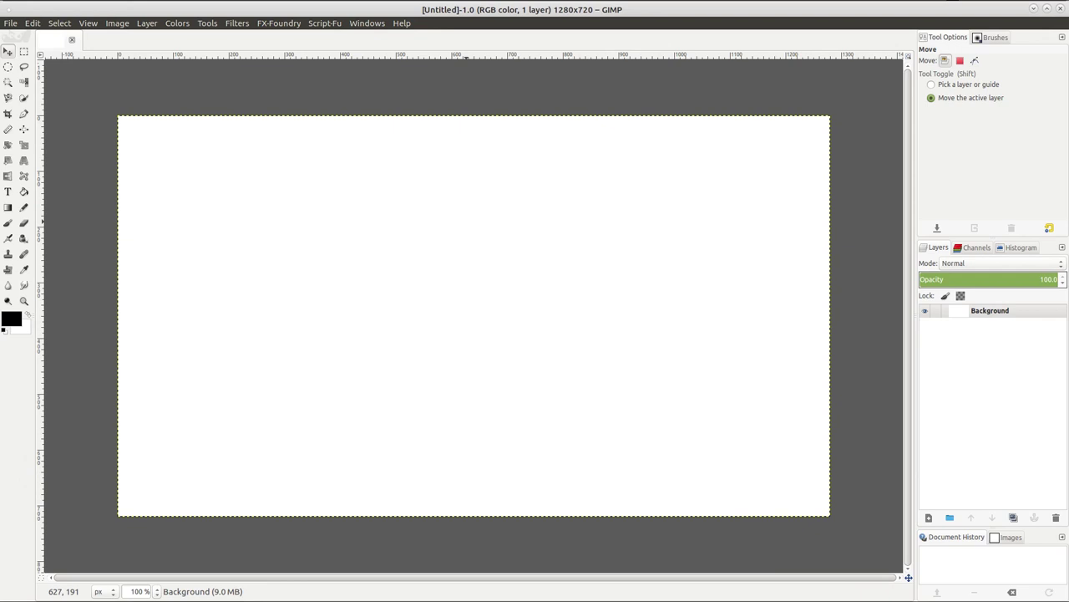
# Cycle through Rectangle Select, Move, Paths, Text and Paintbrush, ending on the Text tool.
pyautogui.press('r')
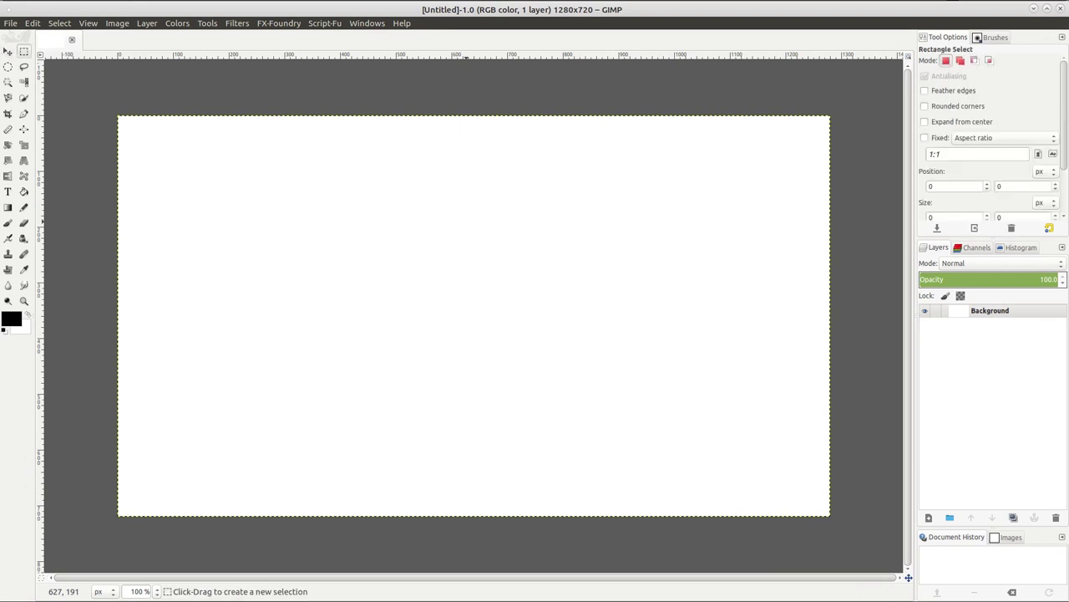
pyautogui.press('m')
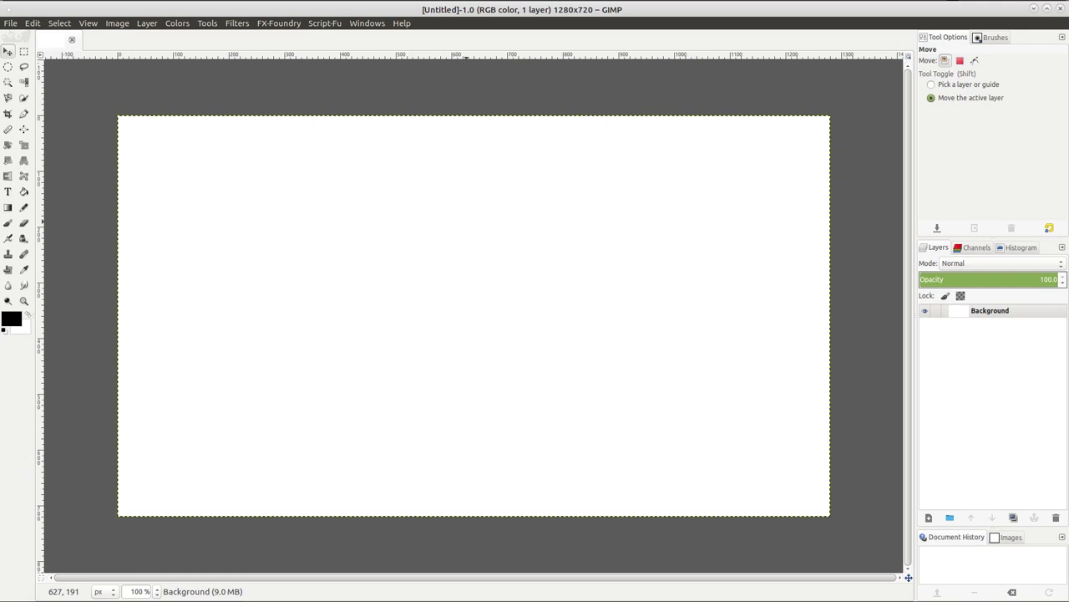
pyautogui.press('b')
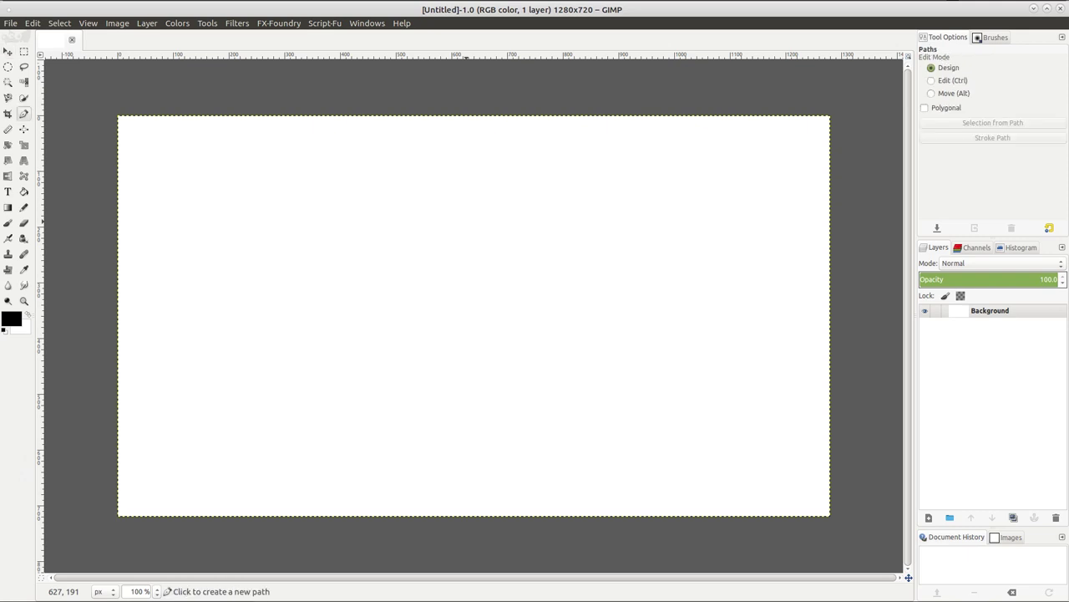
pyautogui.press('t')
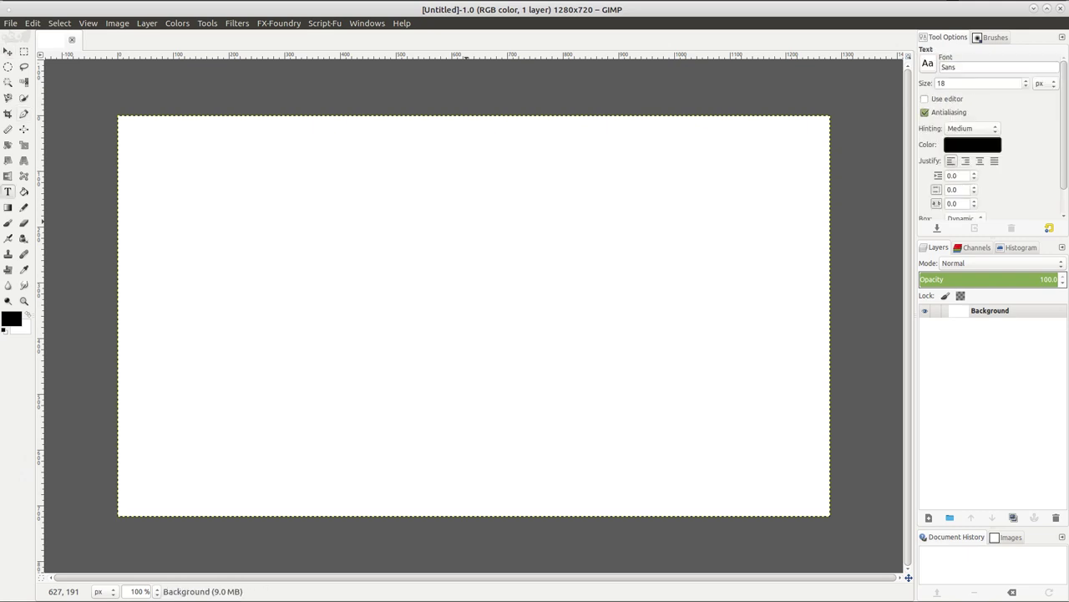
pyautogui.press('p')
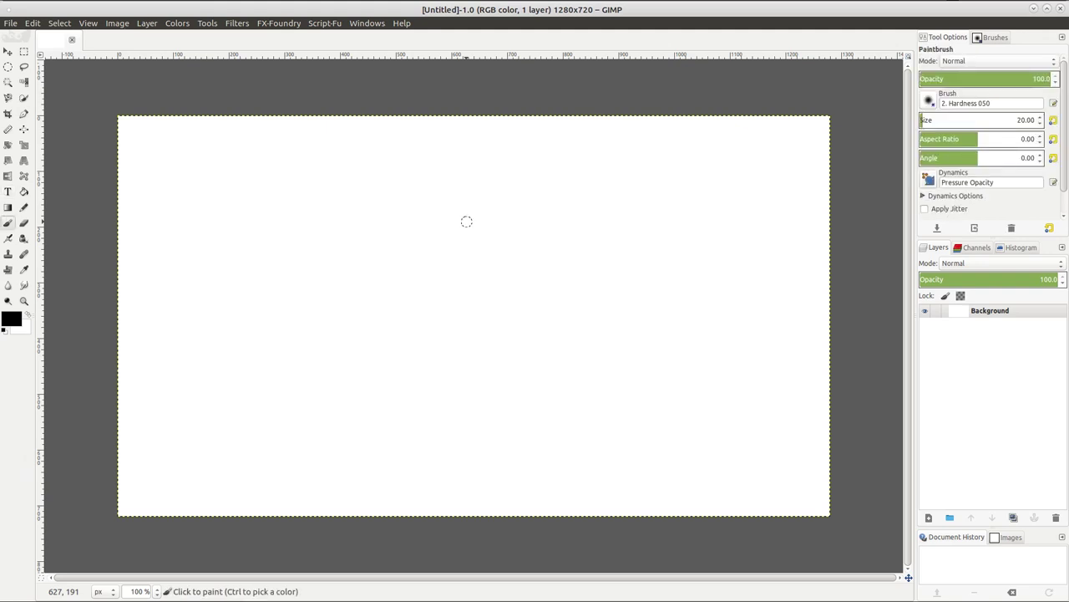
pyautogui.press('t')
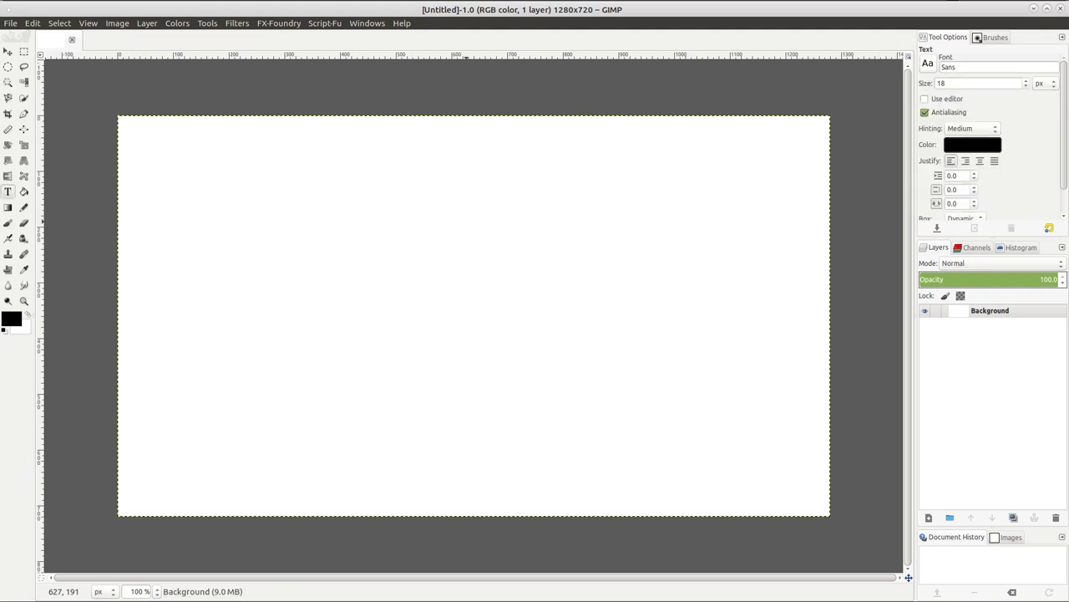